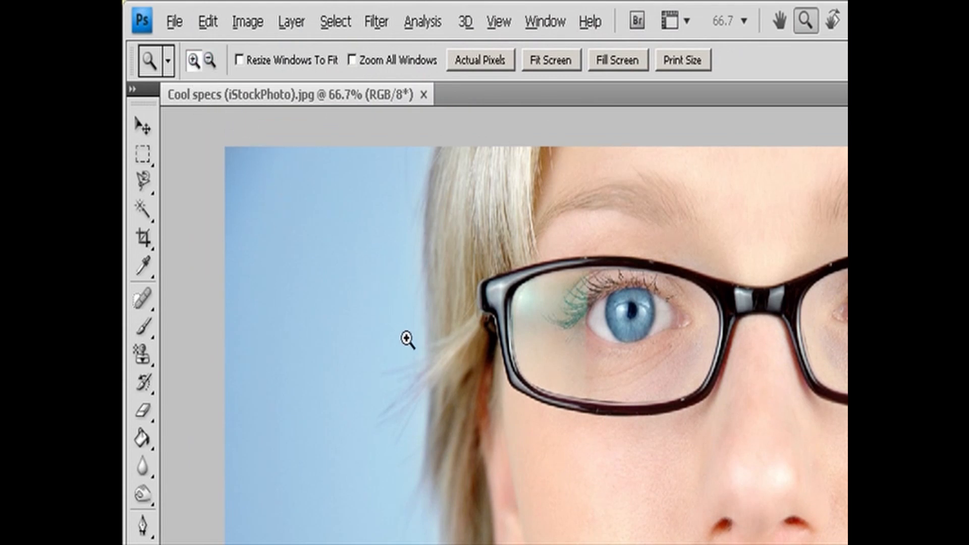
# - Zoom in on the cheek beside the glasses to 200%, and zoom back out to 66.7%
pyautogui.click(495, 414)
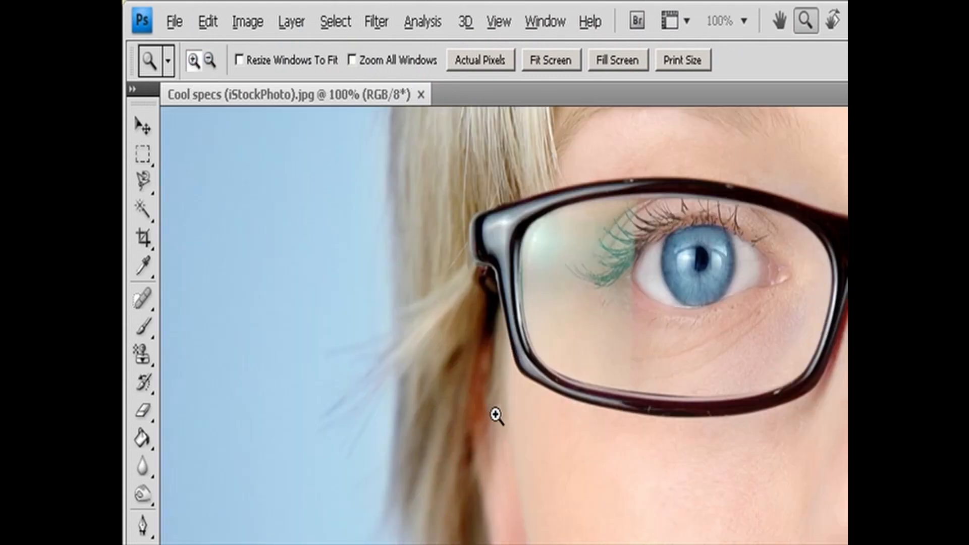
pyautogui.click(495, 415)
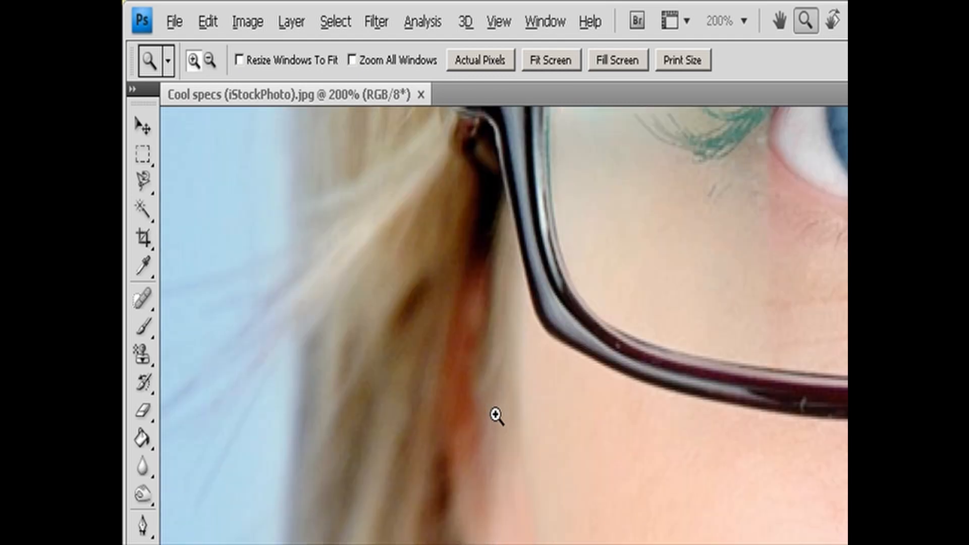
pyautogui.click(210, 61)
pyautogui.click(569, 411)
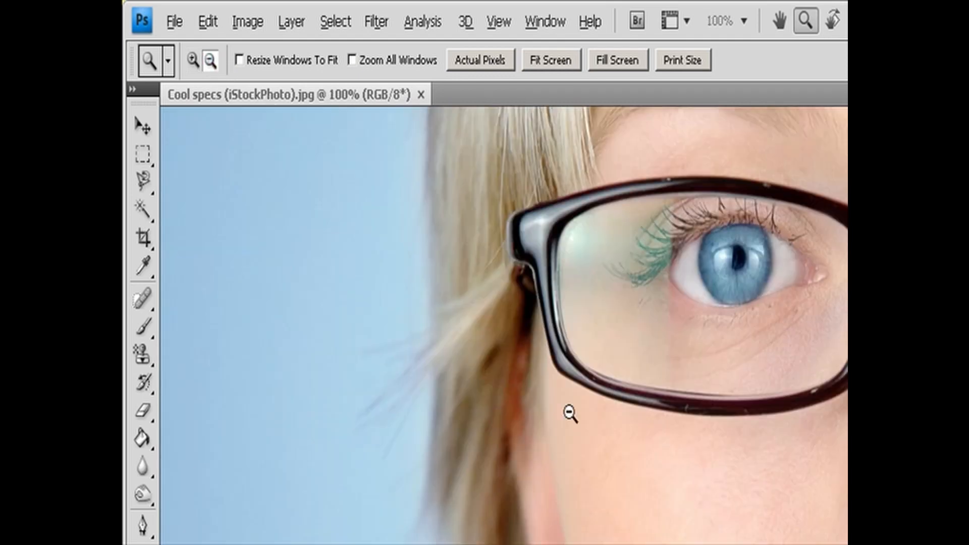
pyautogui.click(570, 413)
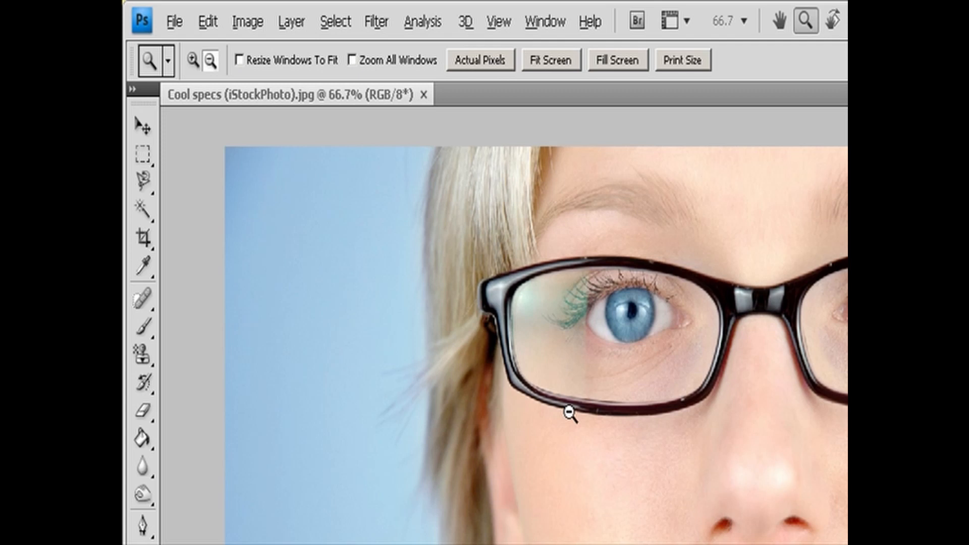
pyautogui.press('v')
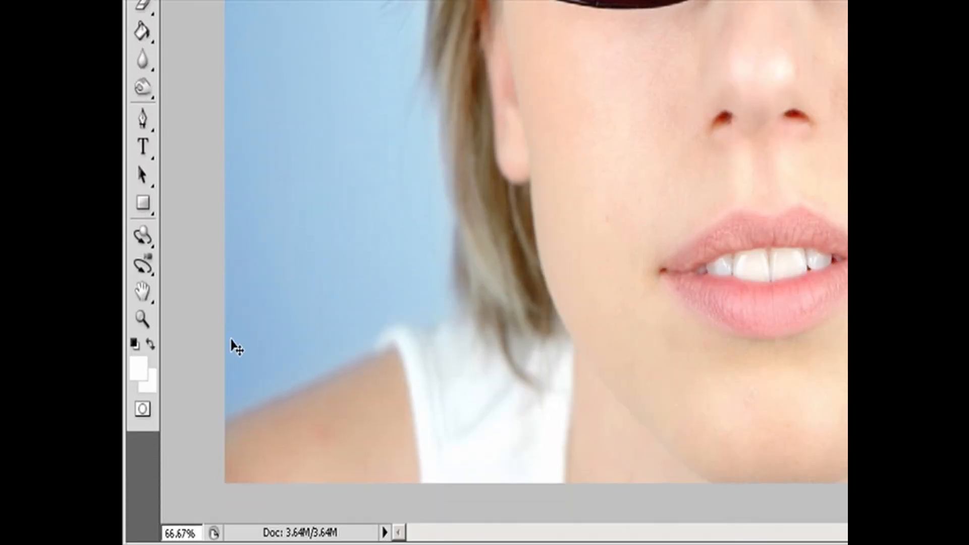
# - Magnify the eye behind the glasses to 200% with the Zoom tool, and reduce the view to 66.7% again
pyautogui.click(142, 319)
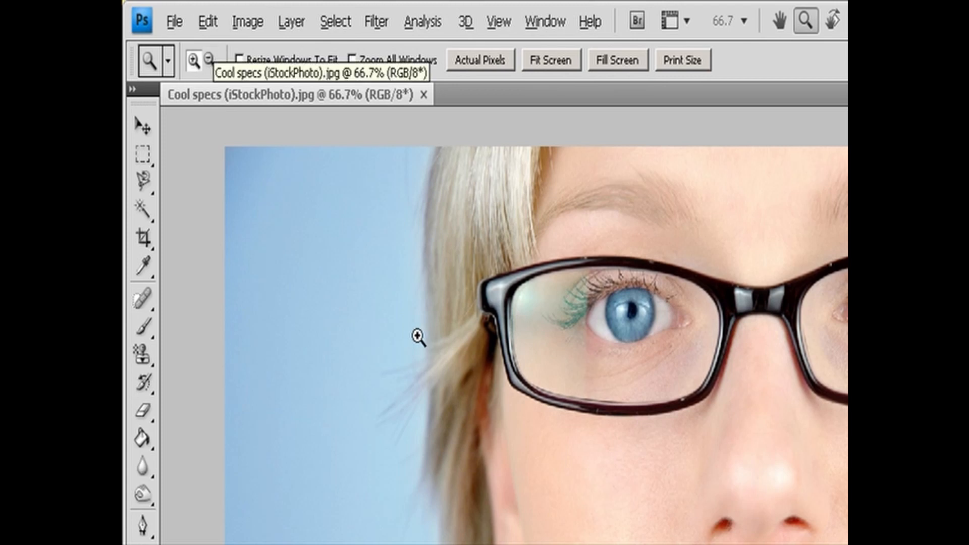
pyautogui.click(631, 328)
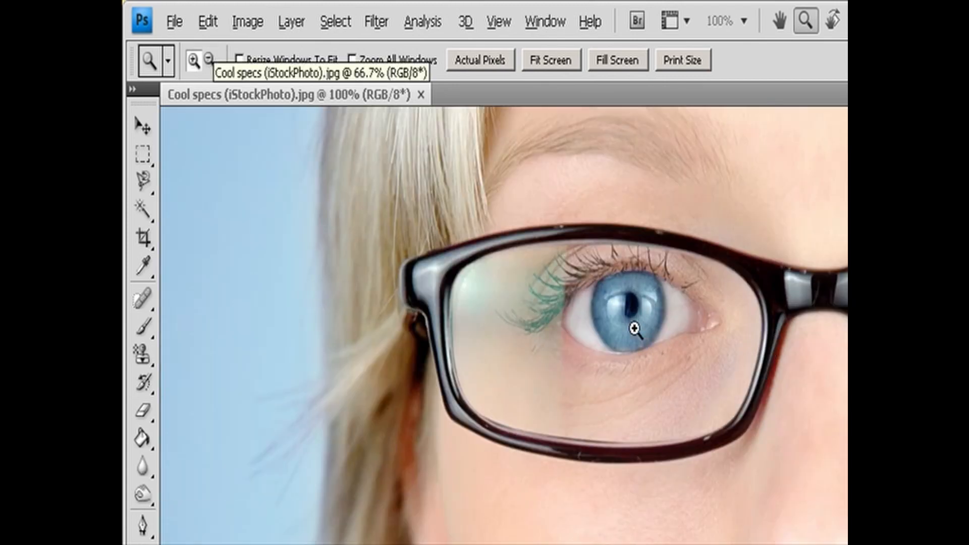
pyautogui.click(634, 329)
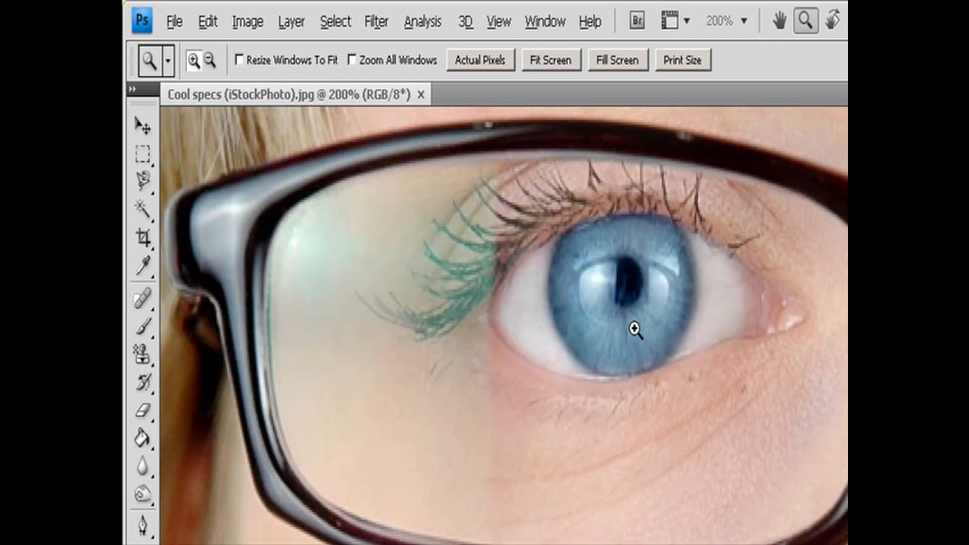
pyautogui.press('alt')
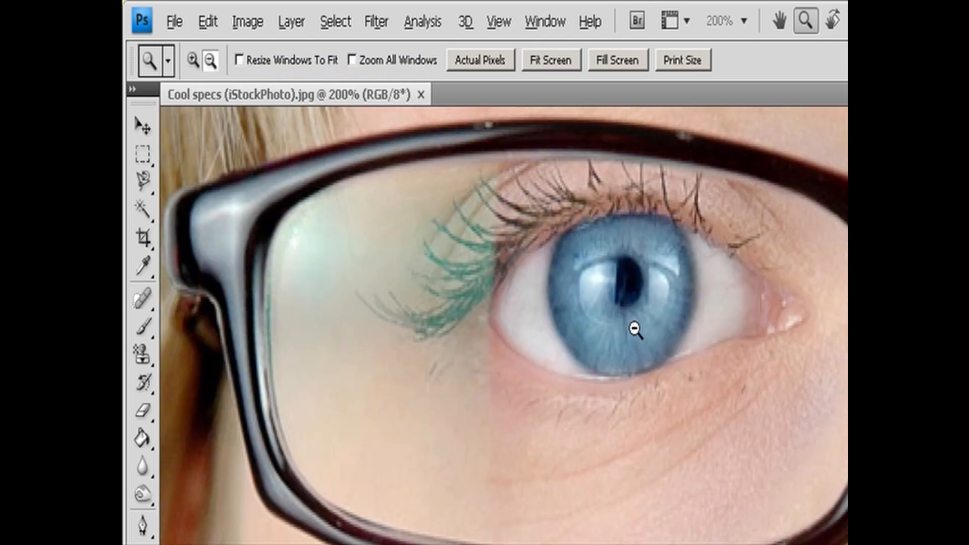
pyautogui.keyDown('alt'); pyautogui.click(634, 329); pyautogui.keyUp('alt')
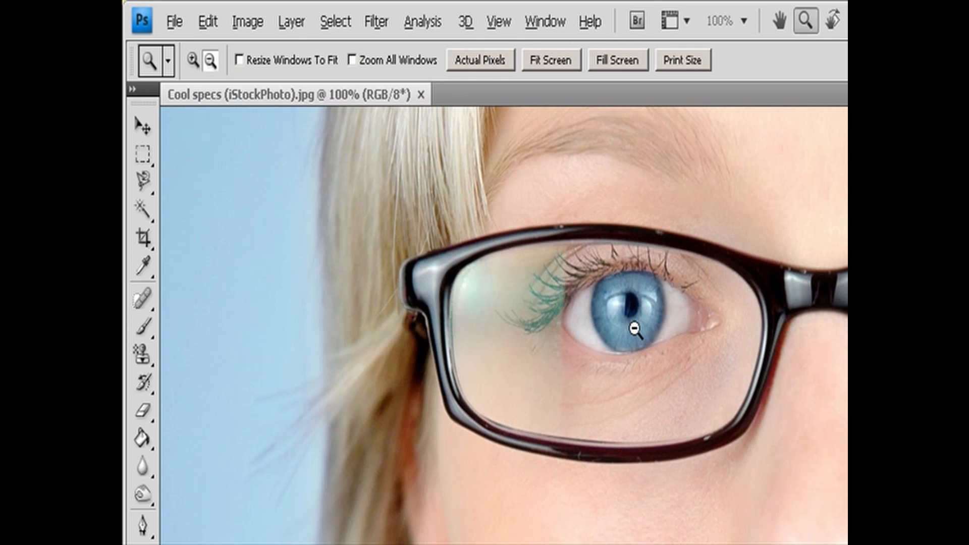
pyautogui.keyDown('alt'); pyautogui.click(635, 329); pyautogui.keyUp('alt')
pyautogui.press('v')
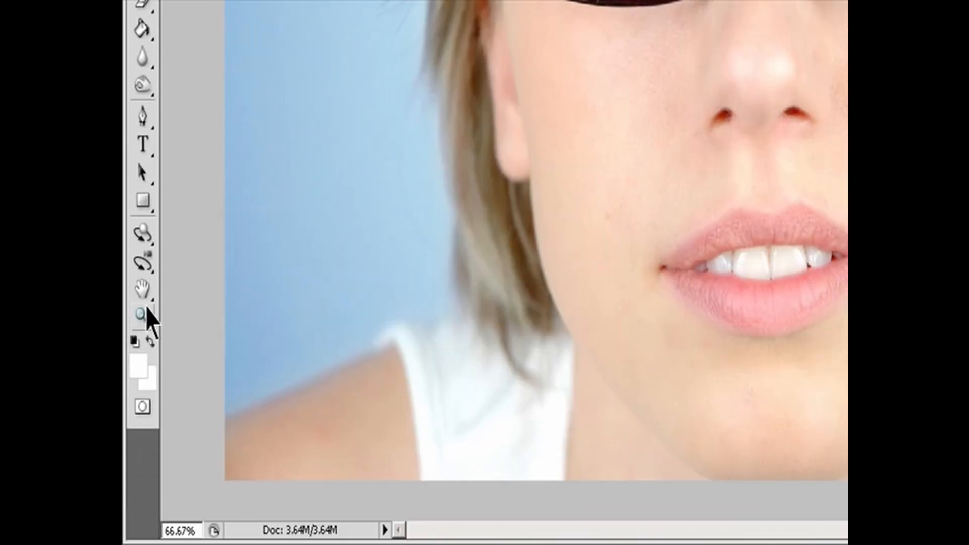
# - Zoom in gradually near the corner of the mouth to about 118%, return to 66.67%, and enlarge the view slightly again
pyautogui.click(142, 315)
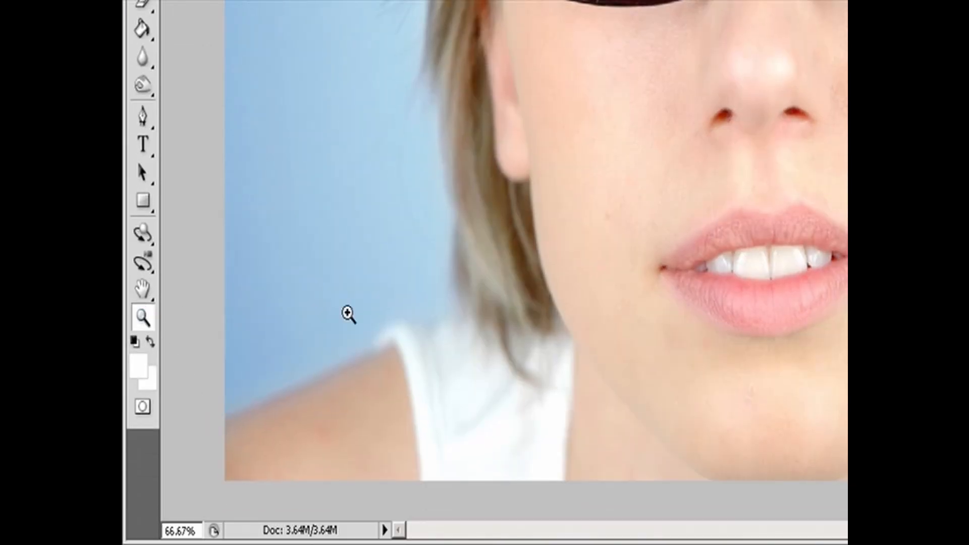
pyautogui.click(680, 237)
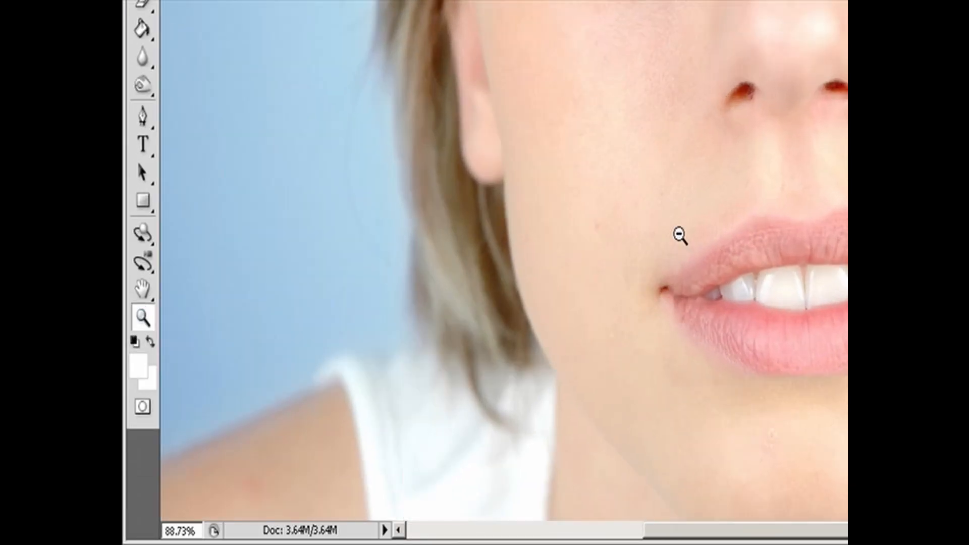
pyautogui.click(679, 236)
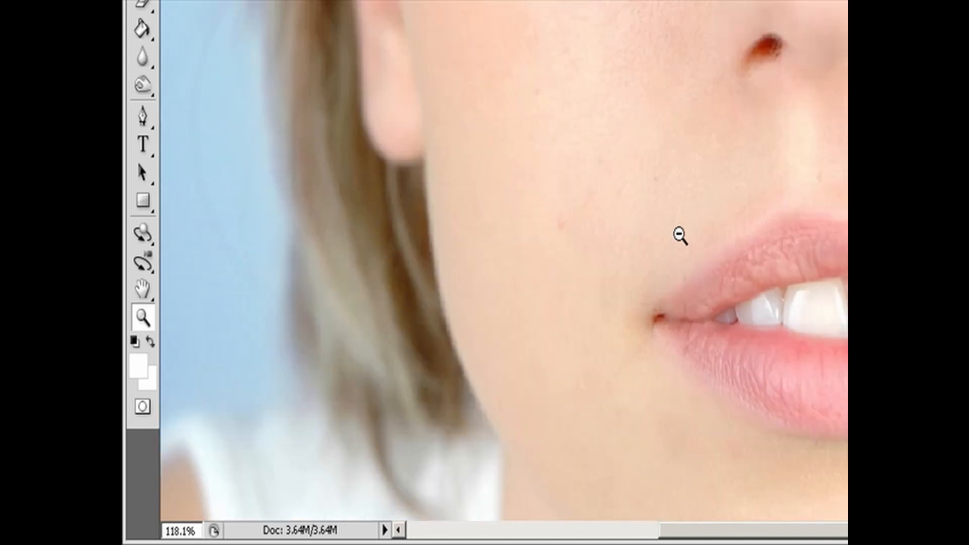
pyautogui.keyDown('alt'); pyautogui.click(680, 237); pyautogui.keyUp('alt')
pyautogui.keyDown('alt'); pyautogui.click(679, 236); pyautogui.keyUp('alt')
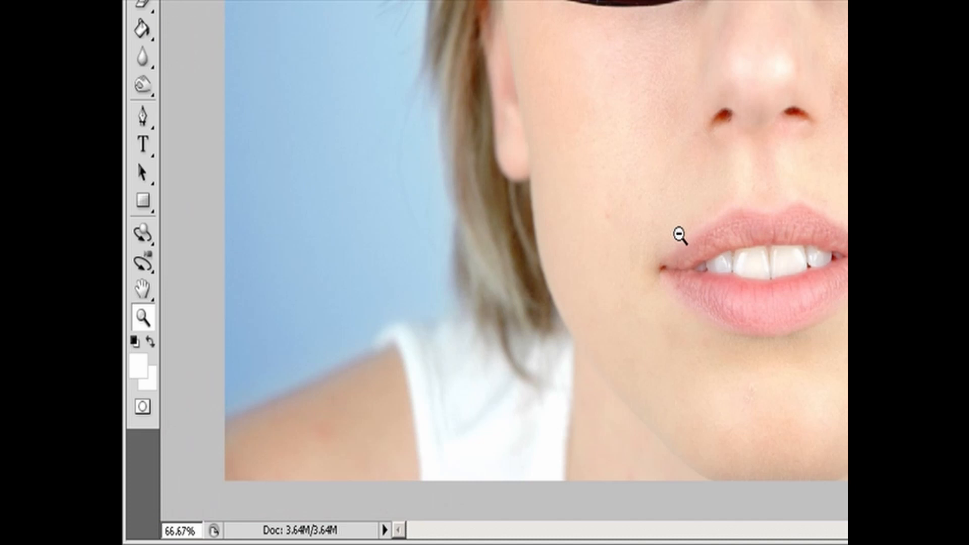
pyautogui.scroll(-2, 680, 236)
pyautogui.scroll(3, 679, 236)
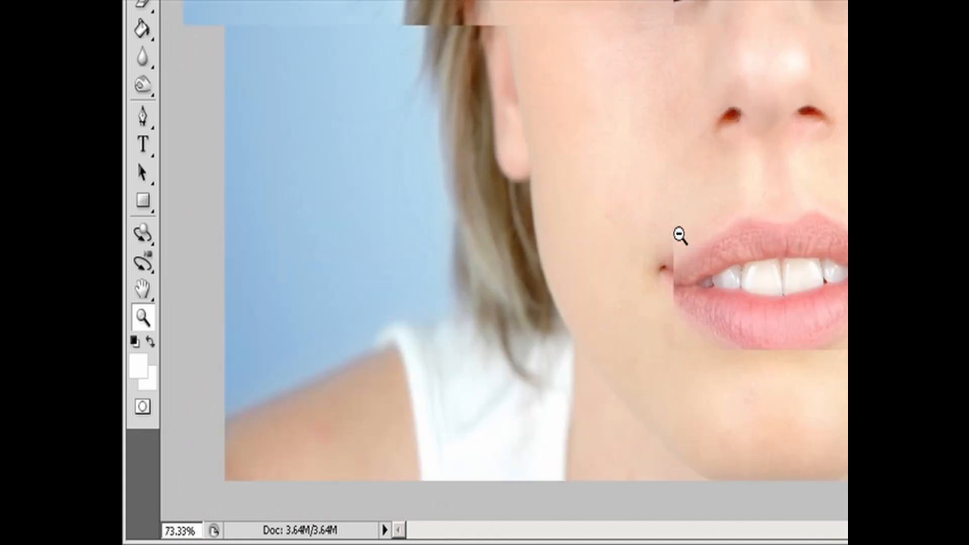
pyautogui.scroll(1, 680, 237)
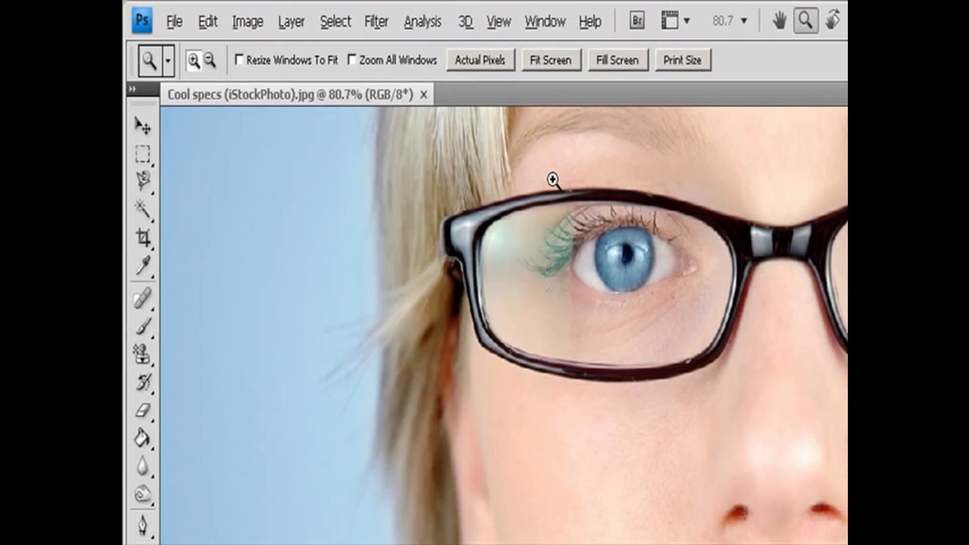
# - Magnify a framed area around one eye to about 242%, and frame the other eye at about 399%
pyautogui.moveTo(524, 162); pyautogui.dragTo(770, 432)
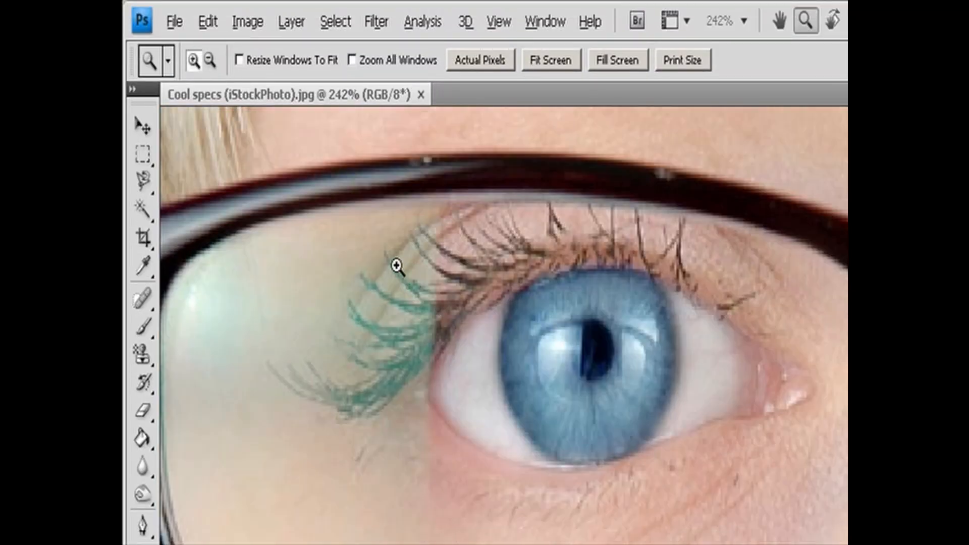
pyautogui.moveTo(366, 223); pyautogui.dragTo(616, 339)
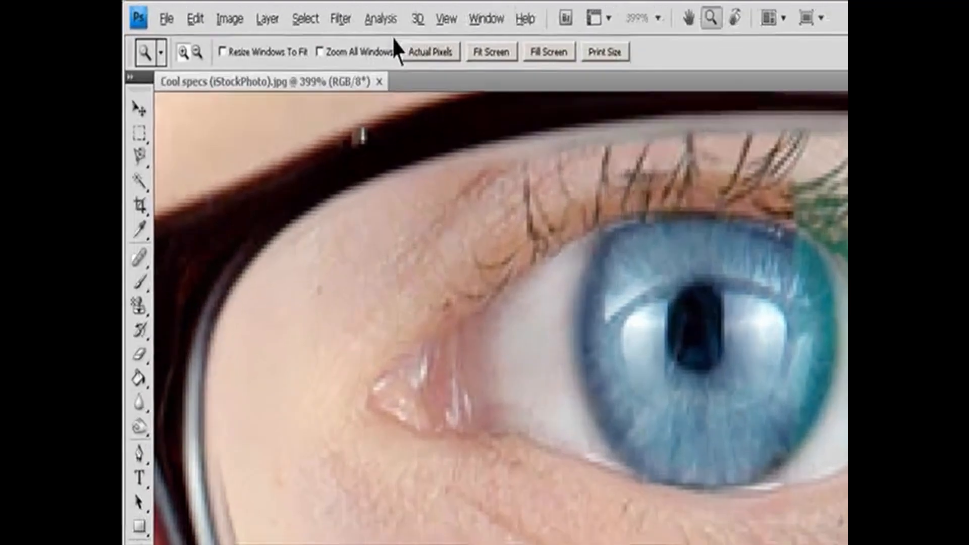
# - Reduce the magnification one preset level to 300%, and increase it one preset level to 400%
pyautogui.click(336, 12)
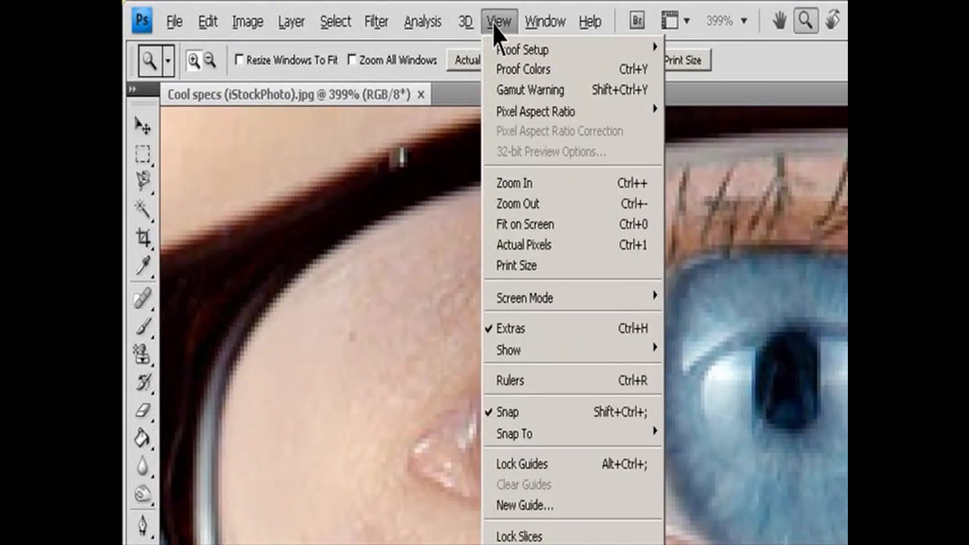
pyautogui.click(555, 205)
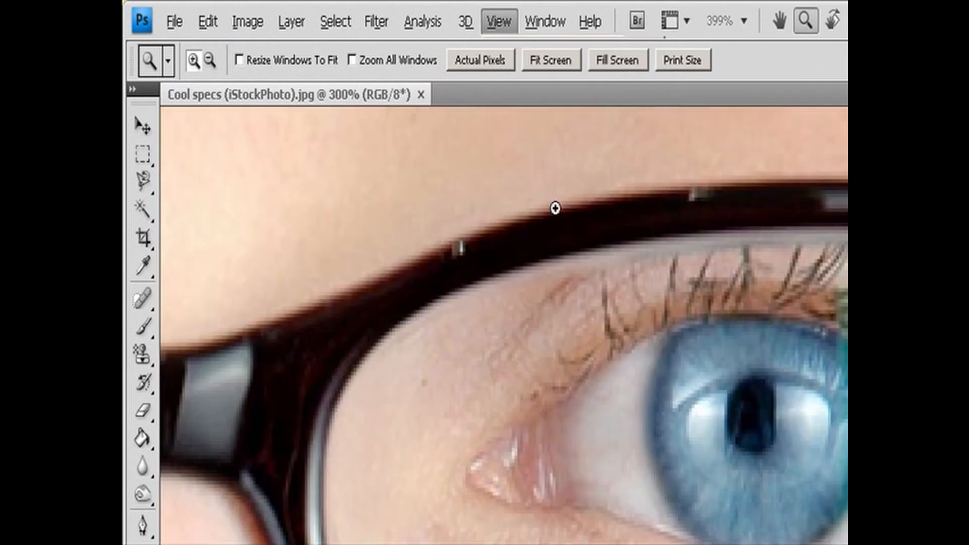
pyautogui.click(499, 22)
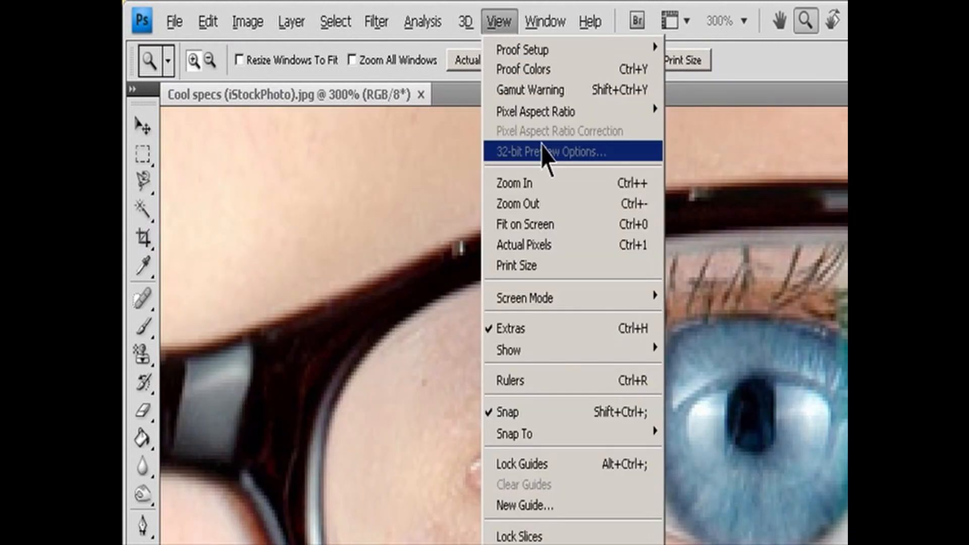
pyautogui.click(553, 192)
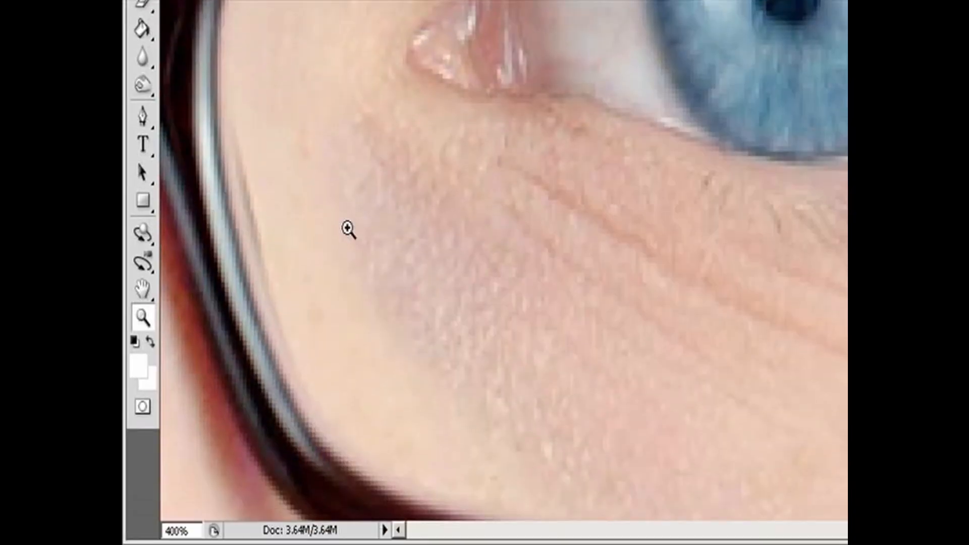
# - Set the document's magnification to exactly 66.67%
pyautogui.click(191, 531)
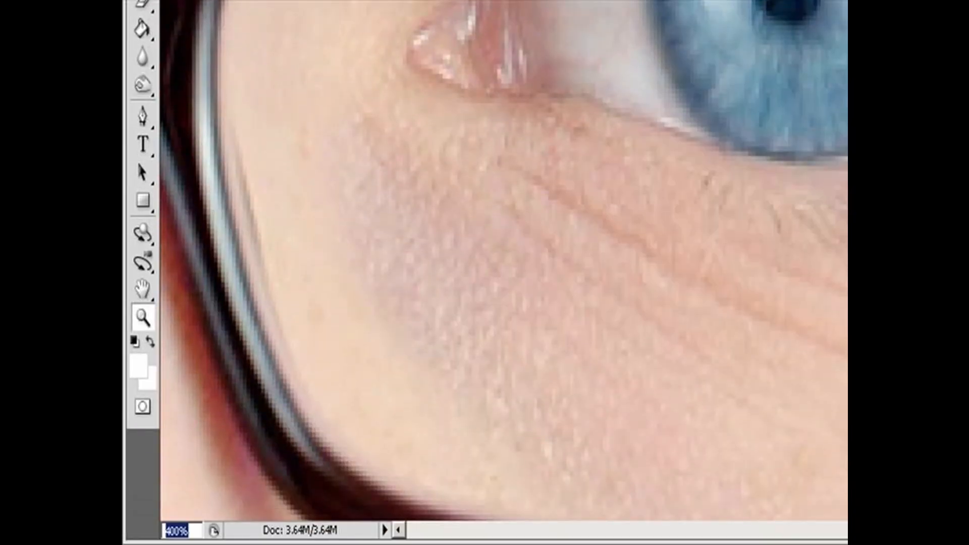
pyautogui.write('66.67')
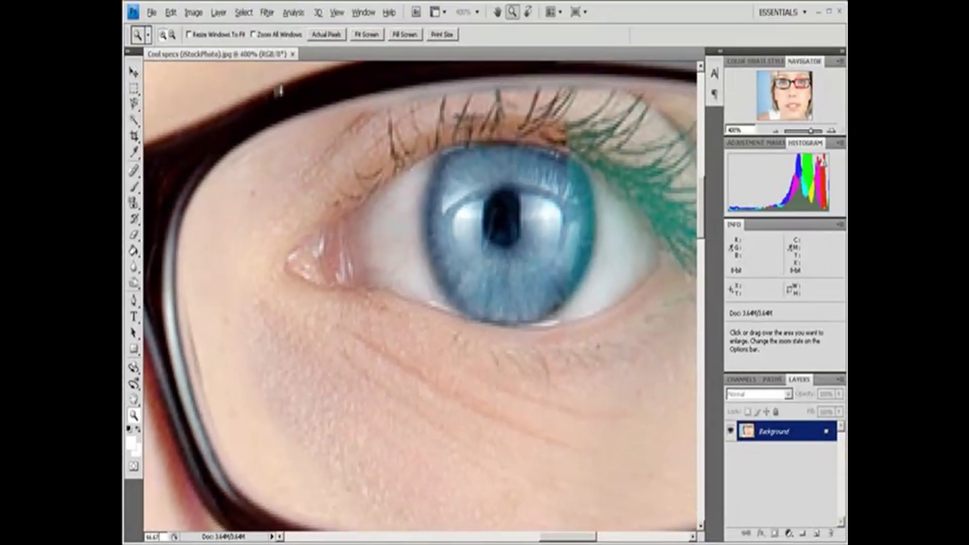
pyautogui.press('Return')
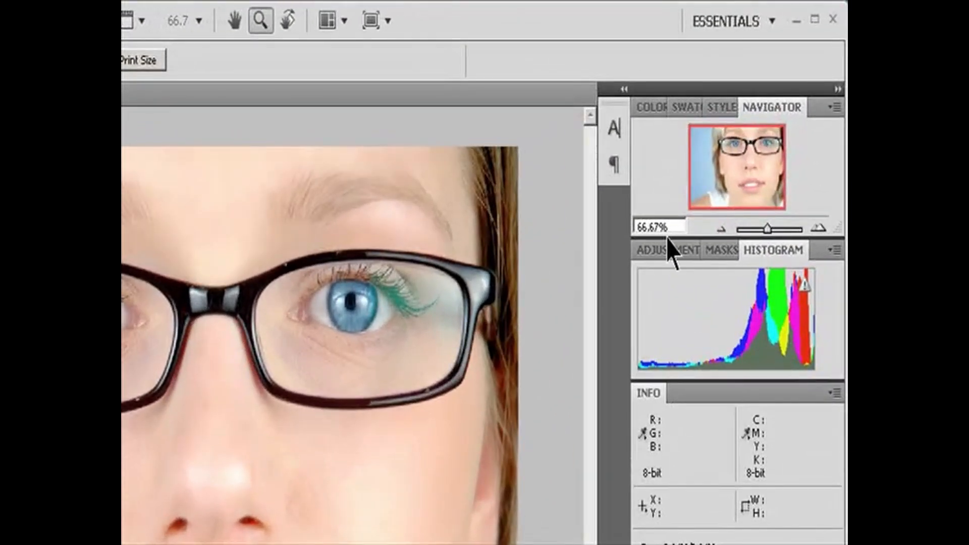
# - Set the magnification in the Navigator to 100%
pyautogui.click(651, 227)
pyautogui.write('100')
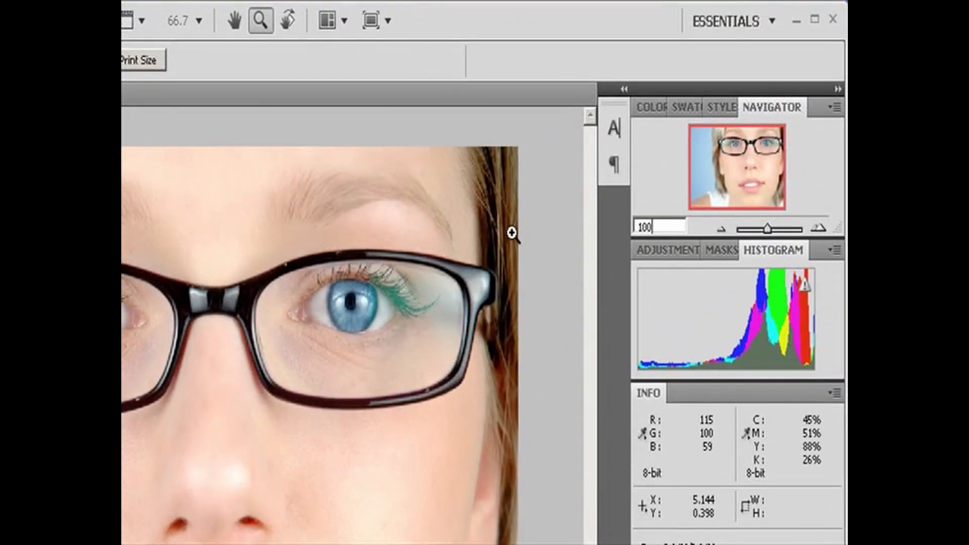
pyautogui.press('Return')
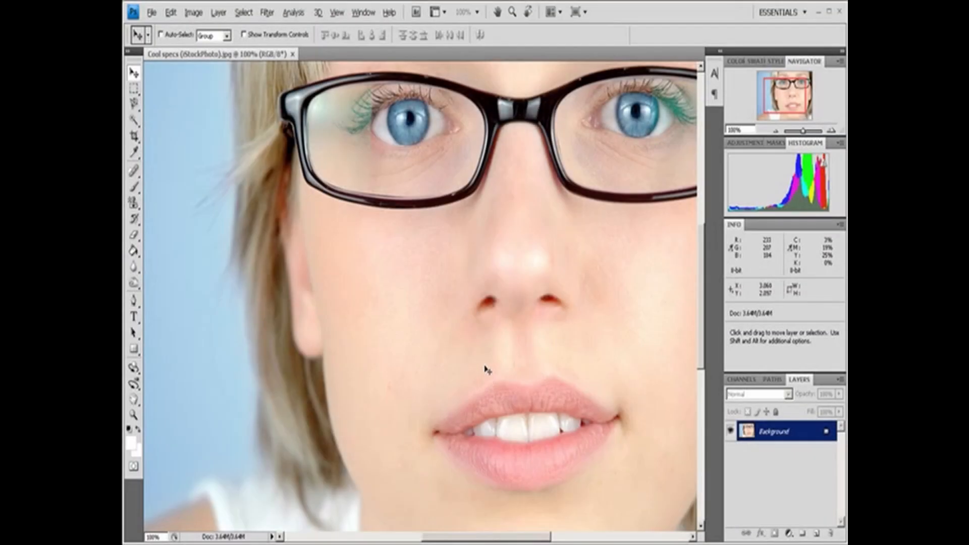
# - Pan around the portrait at 100%, covering the glasses, eyebrows and blue background, and zoom out to 66.67%
pyautogui.moveTo(453, 539); pyautogui.dragTo(476, 541)
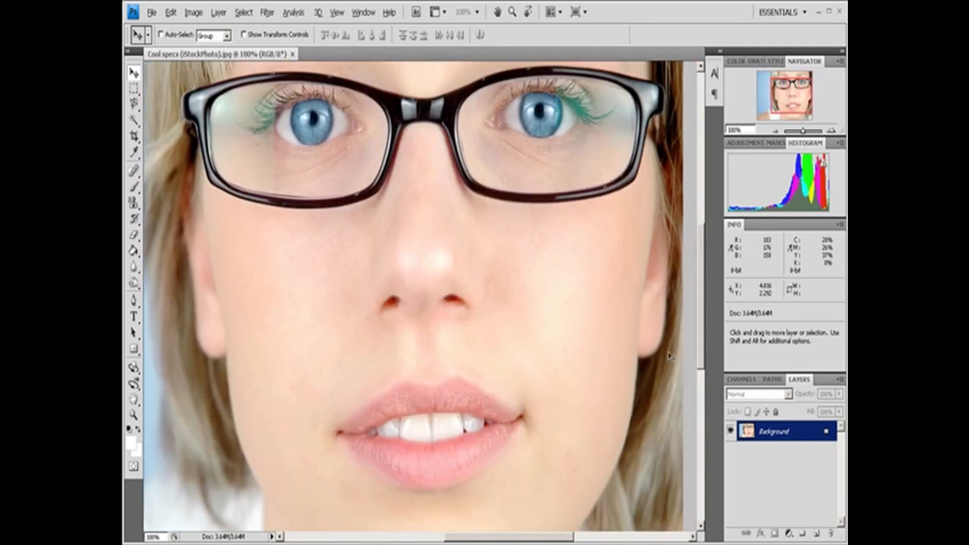
pyautogui.moveTo(705, 300); pyautogui.dragTo(712, 273)
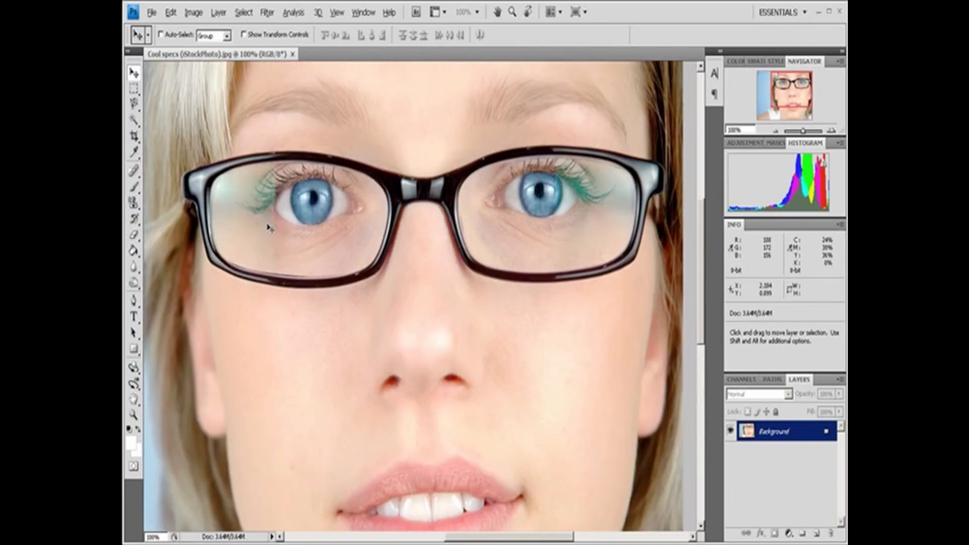
pyautogui.press('space')
pyautogui.moveTo(266, 214); pyautogui.dragTo(381, 271)
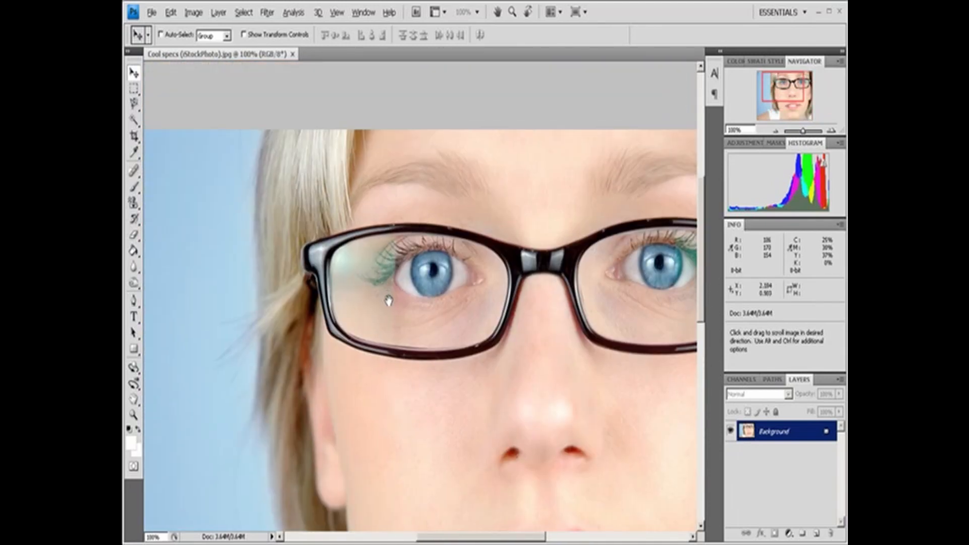
pyautogui.moveTo(298, 326); pyautogui.dragTo(223, 296)
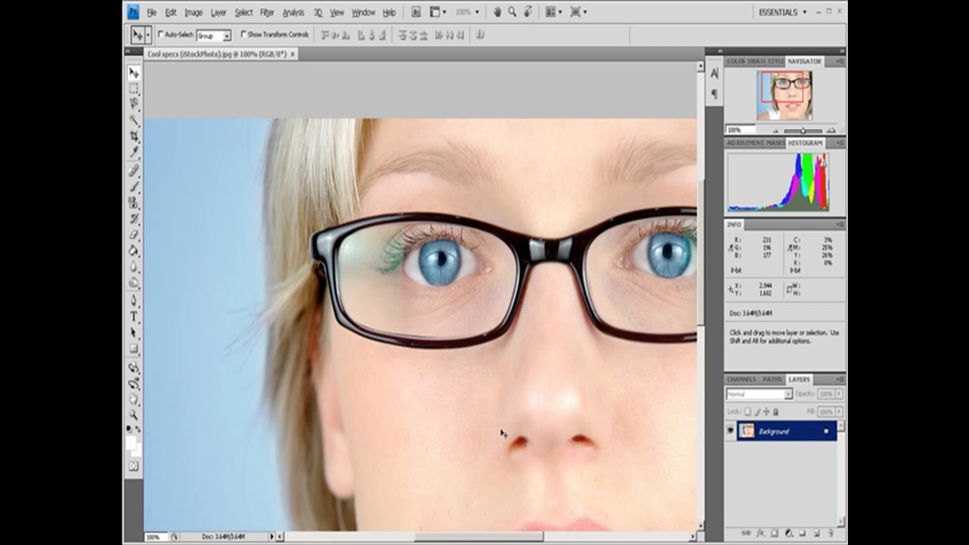
pyautogui.hotkey('ctrl', '-')
pyautogui.press('space')
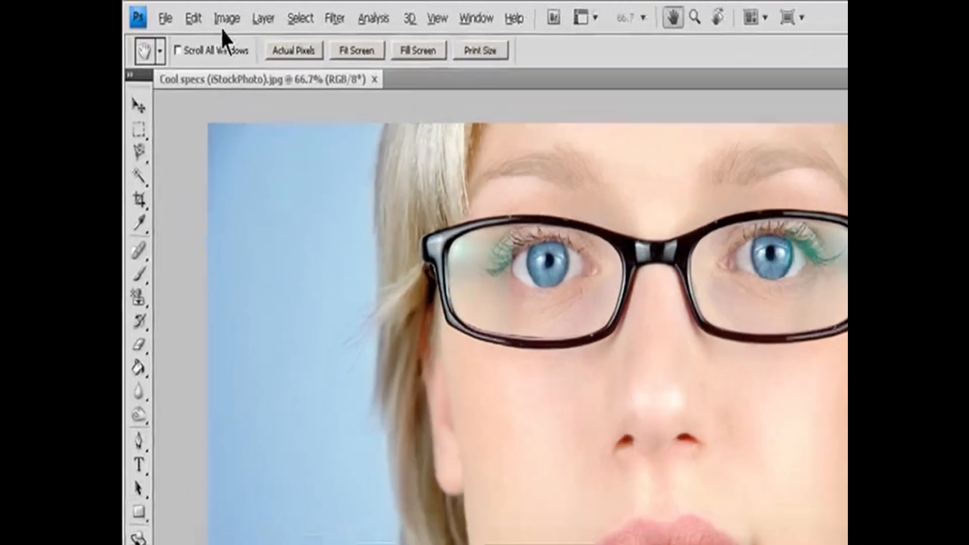
# - Open the image size settings and enable Resample Image and Constrain Proportions
pyautogui.click(193, 12)
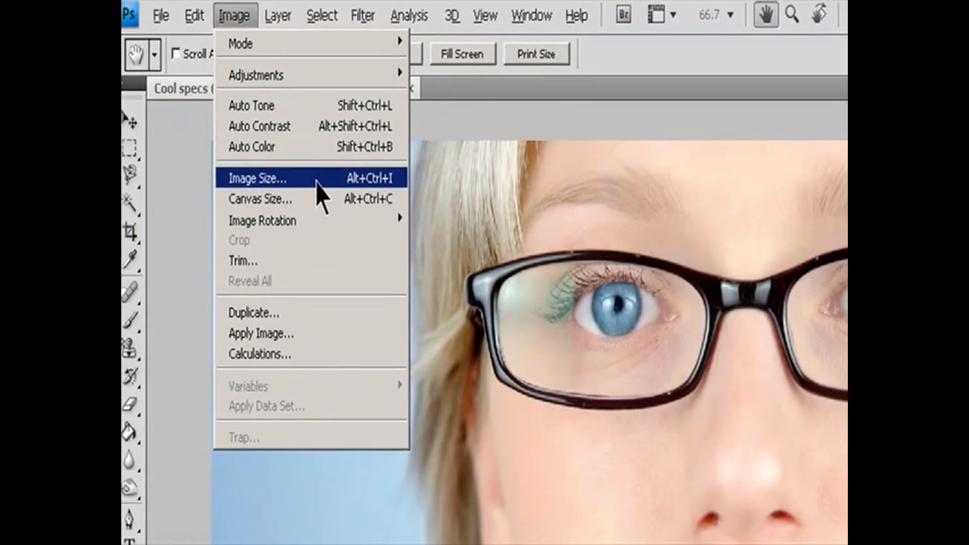
pyautogui.click(318, 185)
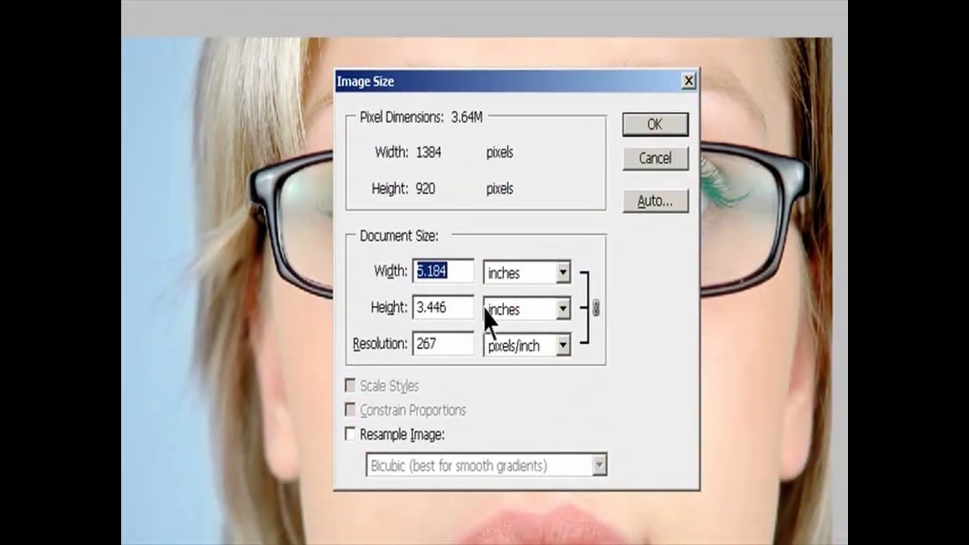
pyautogui.click(361, 441)
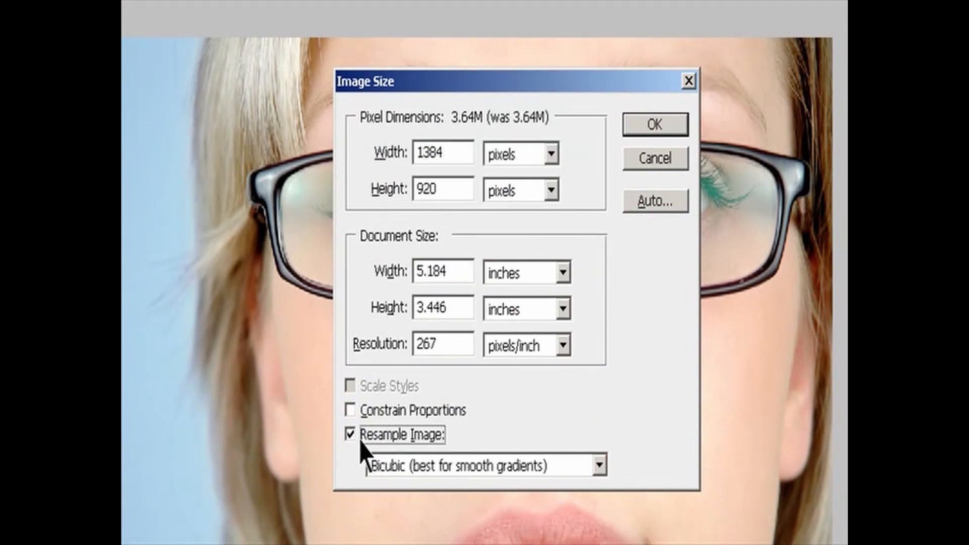
pyautogui.click(366, 415)
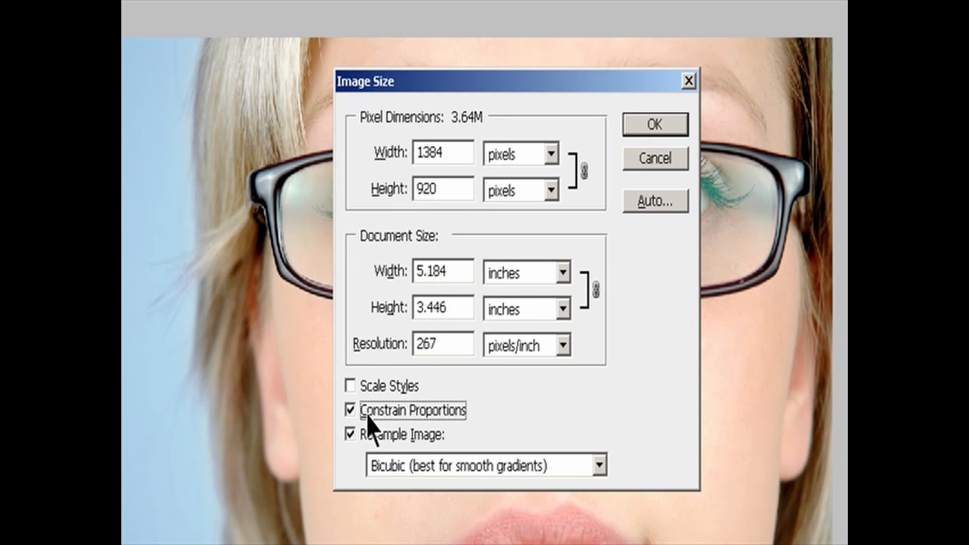
# - Set the pixel width to 800 pixels, and switch the unit to percent with a width of 50
pyautogui.doubleClick(438, 152)
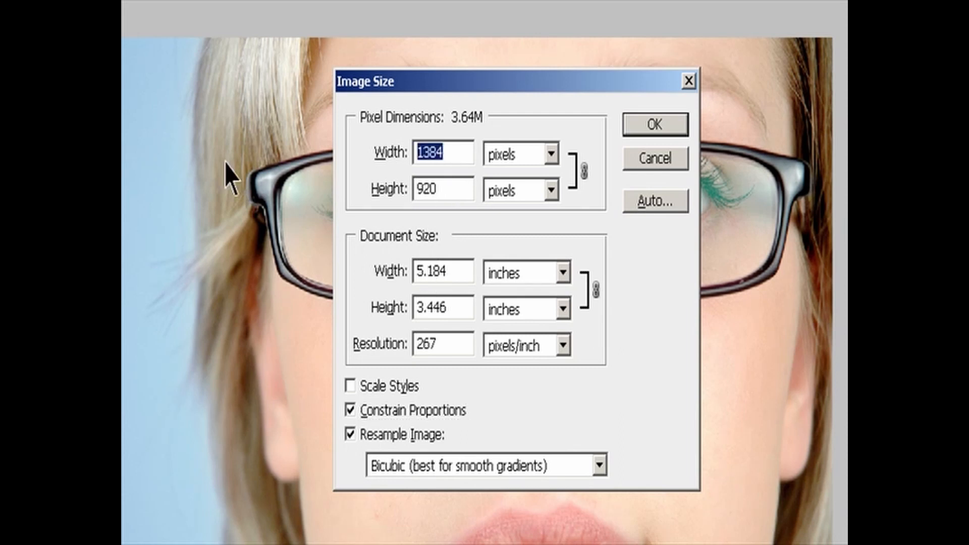
pyautogui.write('800')
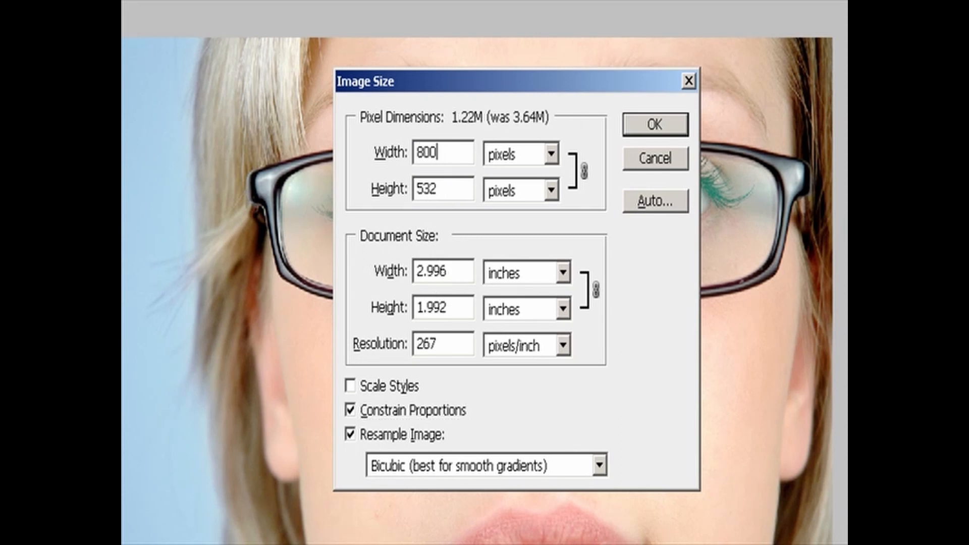
pyautogui.doubleClick(429, 153)
pyautogui.click(552, 155)
pyautogui.click(535, 183)
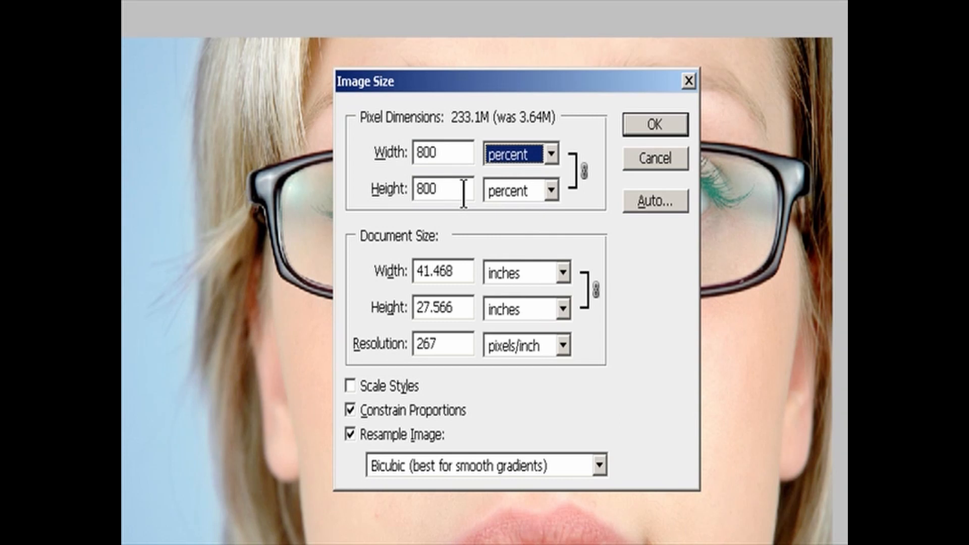
pyautogui.doubleClick(446, 153)
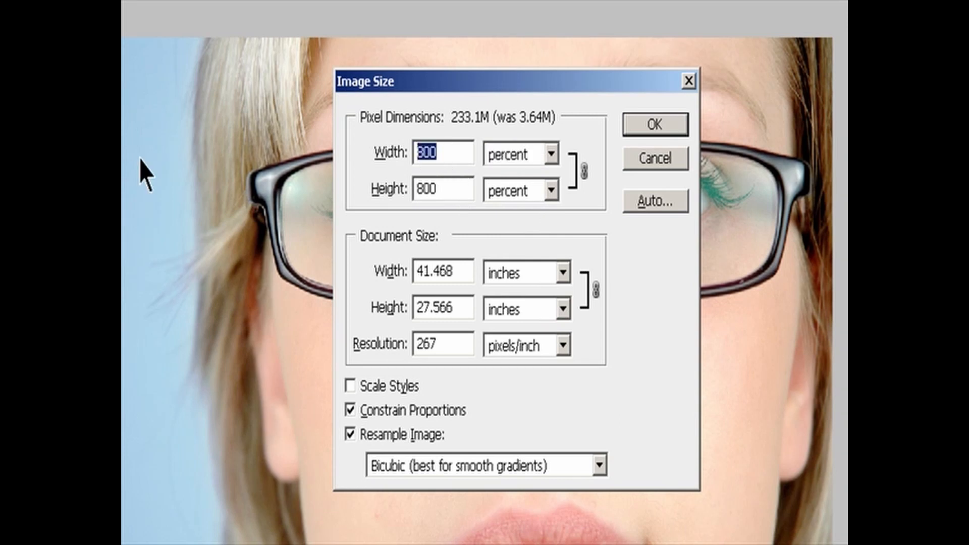
pyautogui.write('50')
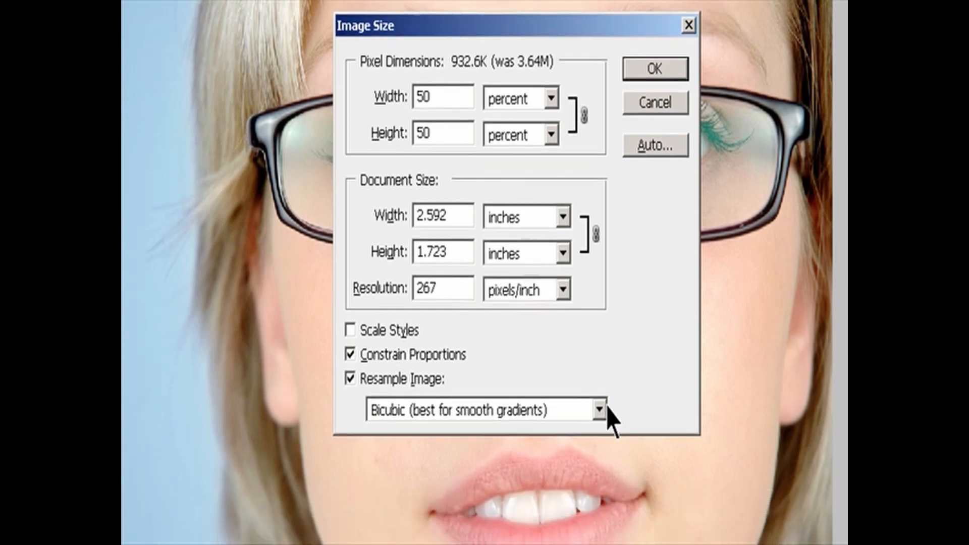
# - Choose Bicubic (best for smooth gradients) resampling, enable Scale Styles, and confirm the image size settings
pyautogui.click(600, 465)
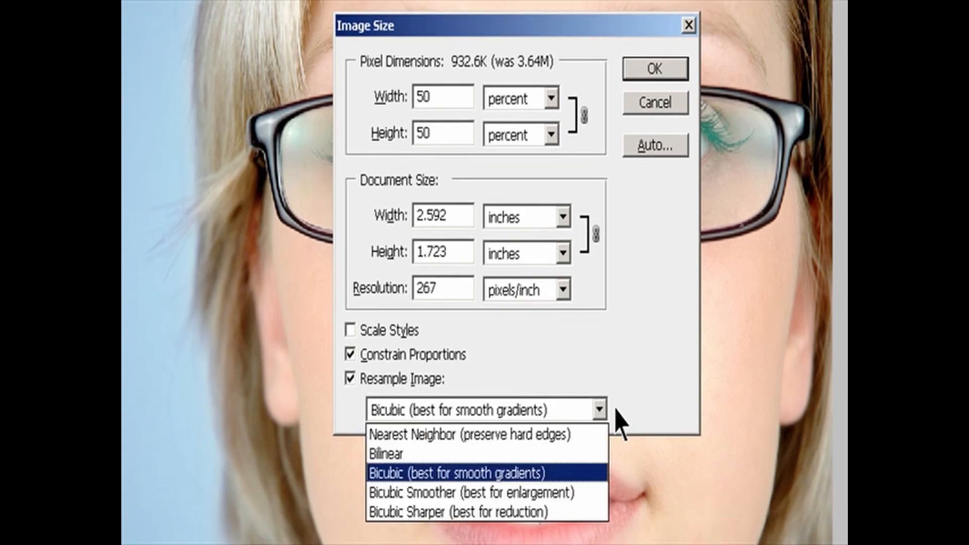
pyautogui.click(557, 474)
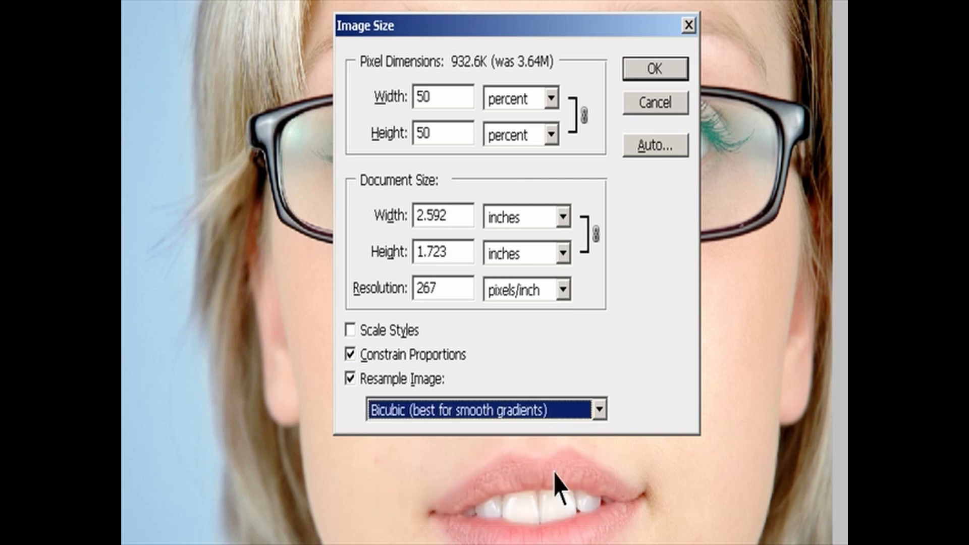
pyautogui.press('Tab')
pyautogui.click(357, 338)
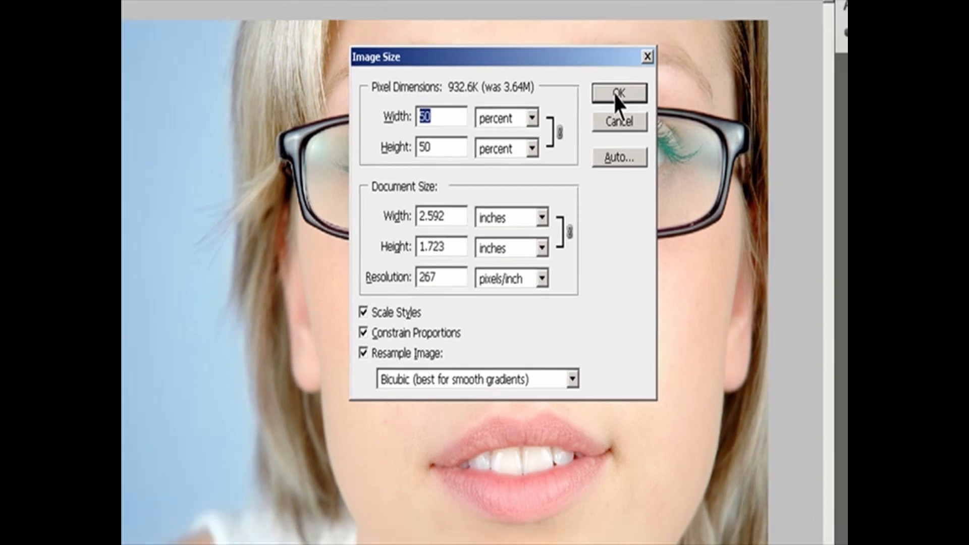
pyautogui.click(651, 66)
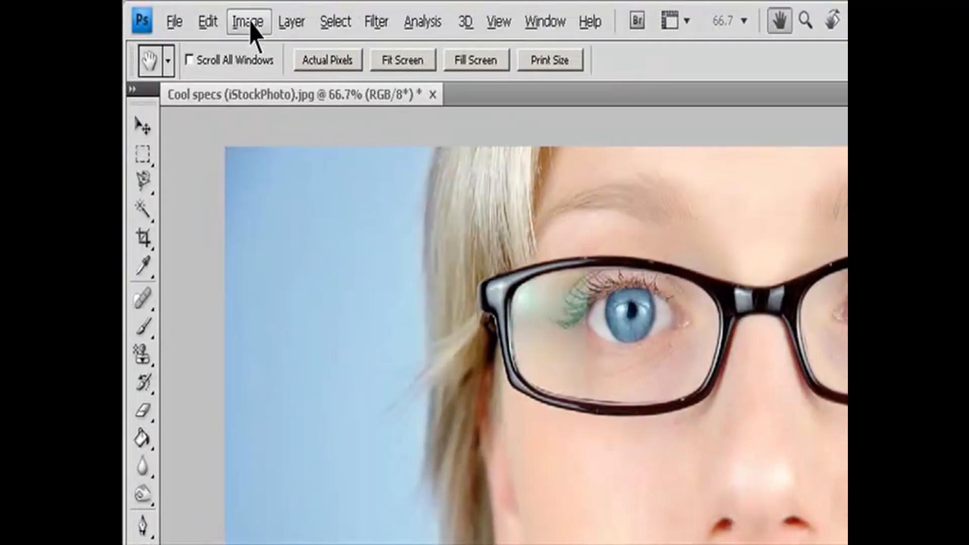
# - Reopen the image size settings and choose lines/inch as the screen unit for automatic resolution
pyautogui.click(193, 12)
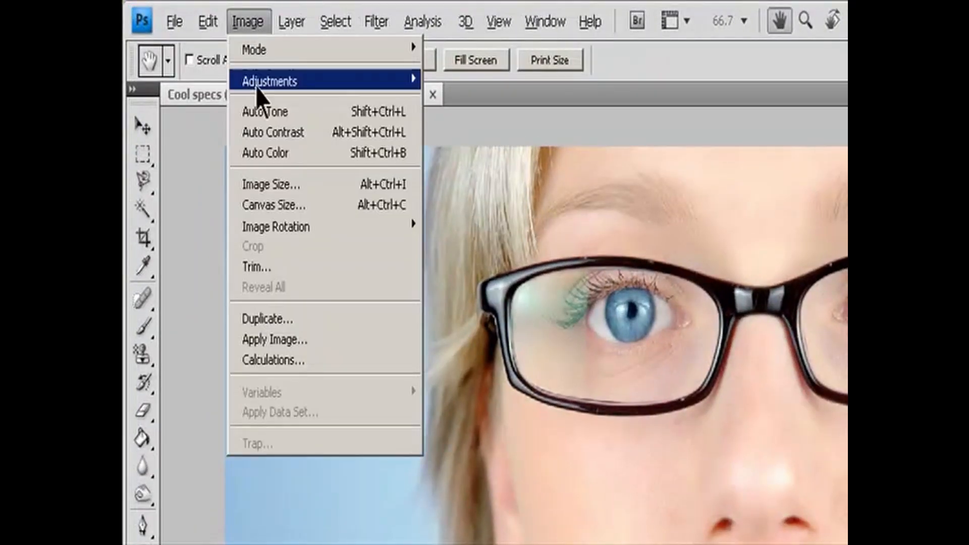
pyautogui.click(268, 185)
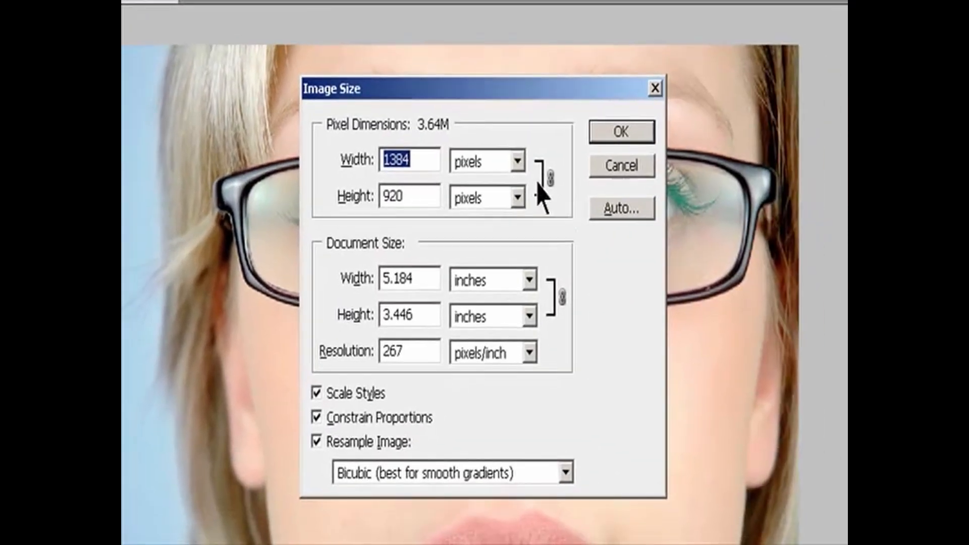
pyautogui.click(616, 212)
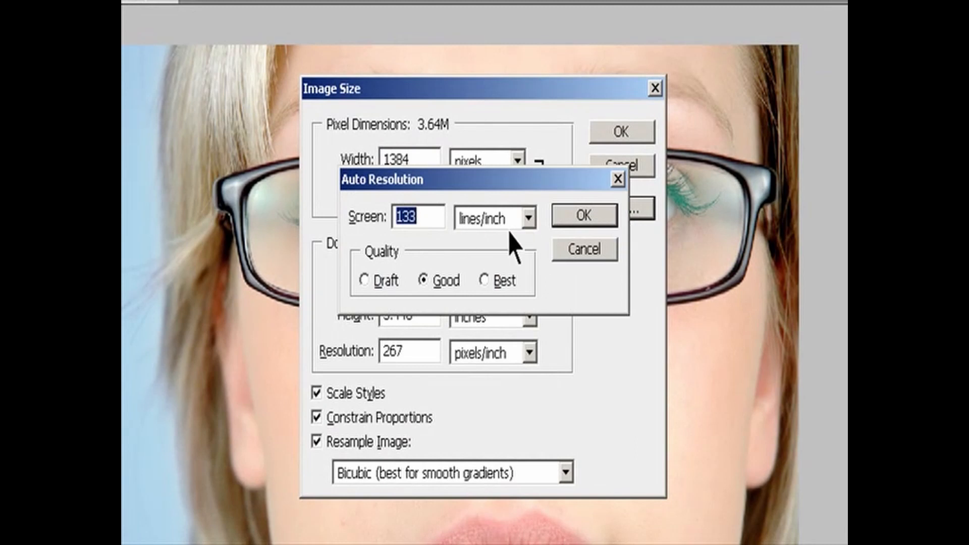
pyautogui.click(438, 216)
pyautogui.click(529, 218)
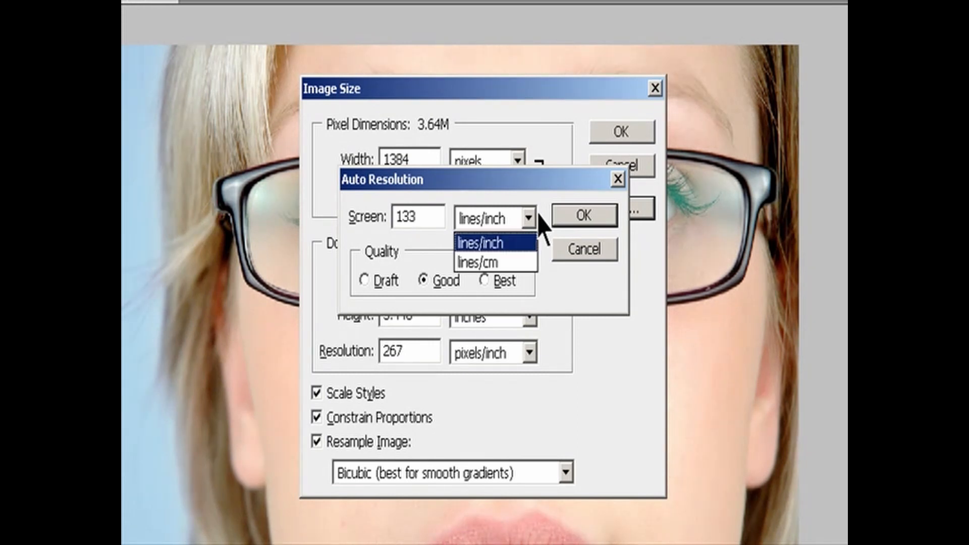
pyautogui.click(517, 248)
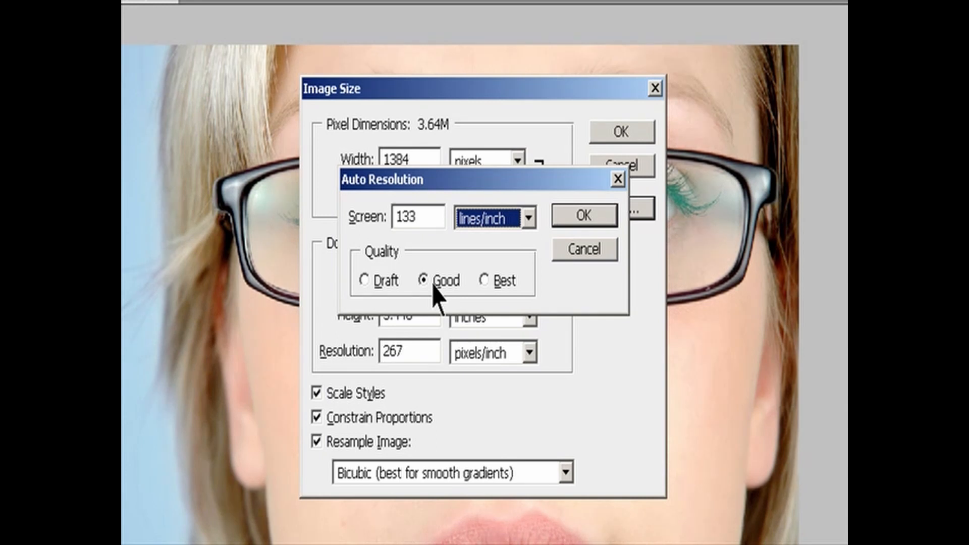
# - Try the Draft and Good quality levels, choose Best for the automatic resolution, and apply the image size
pyautogui.click(377, 281)
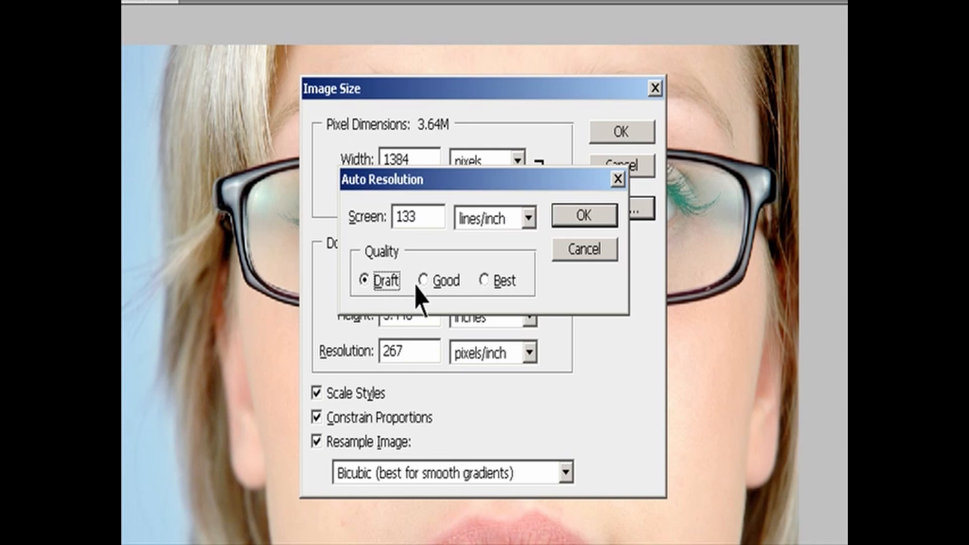
pyautogui.click(433, 280)
pyautogui.click(486, 281)
pyautogui.click(579, 215)
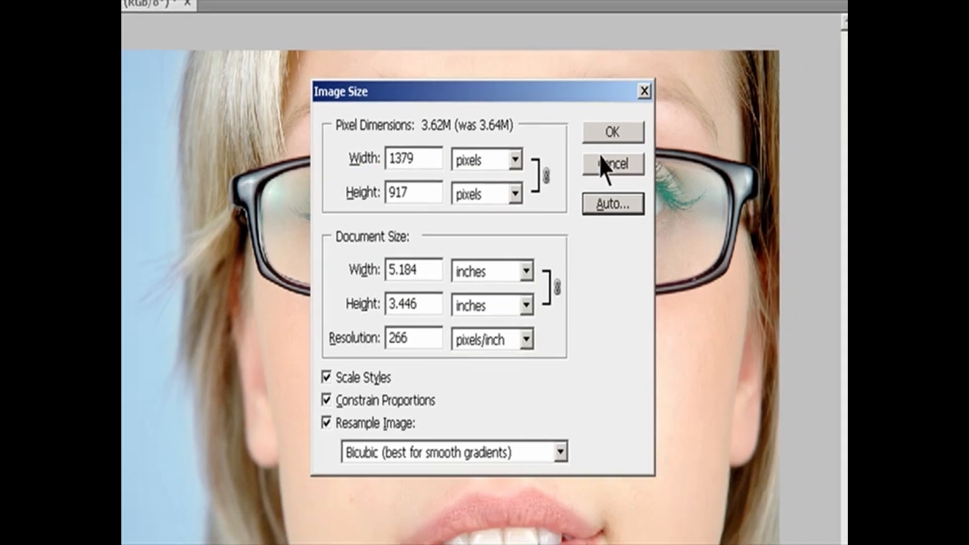
pyautogui.click(621, 166)
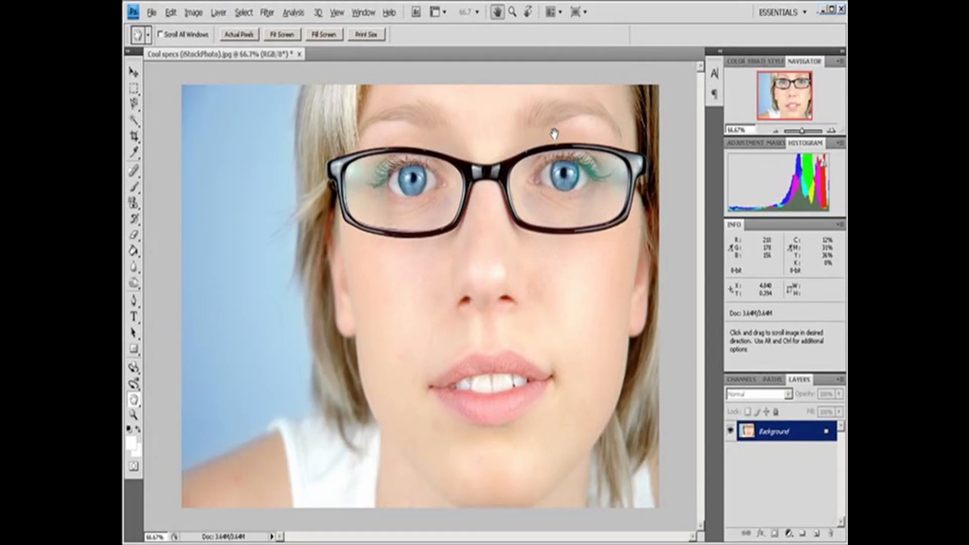
# - View the portrait at print size, first with the Move tool active and again with the Hand tool
pyautogui.press('v')
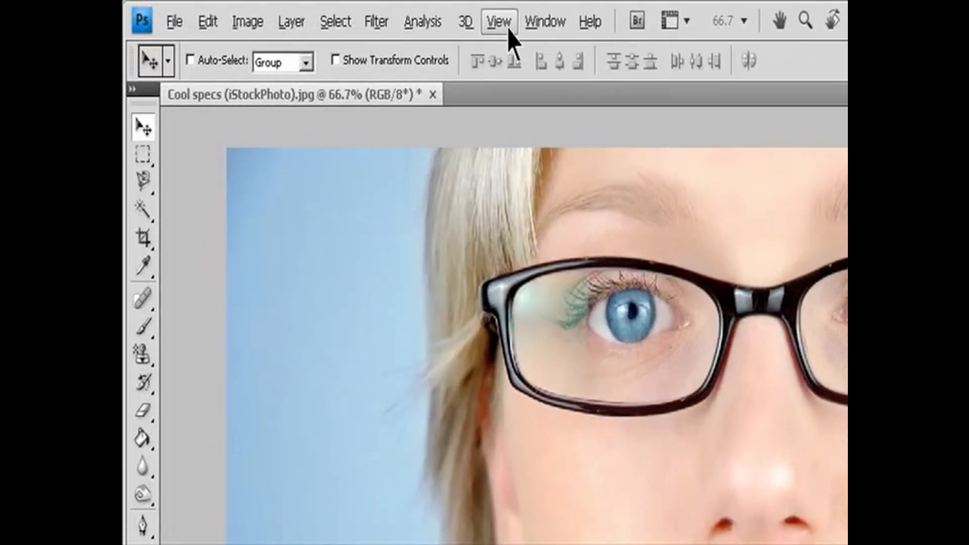
pyautogui.click(337, 12)
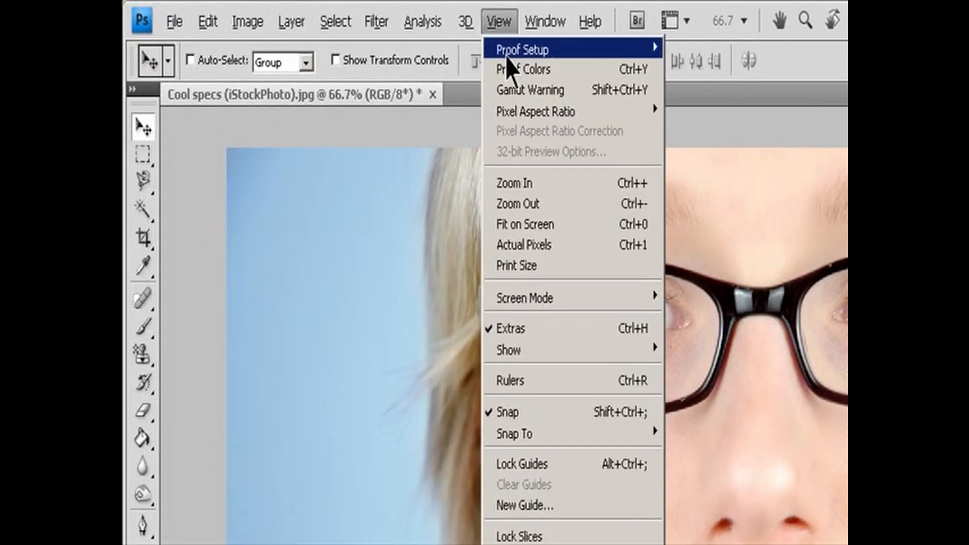
pyautogui.click(545, 264)
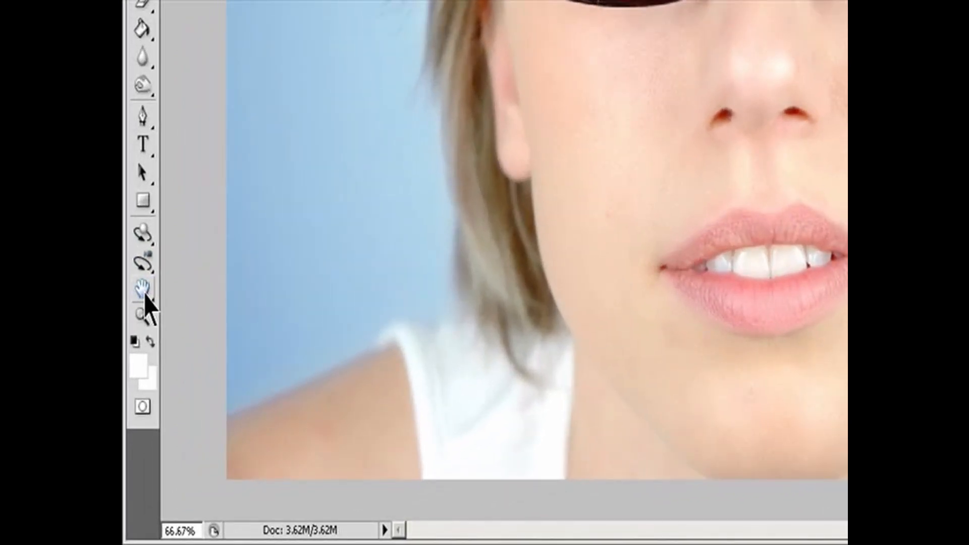
pyautogui.click(140, 330)
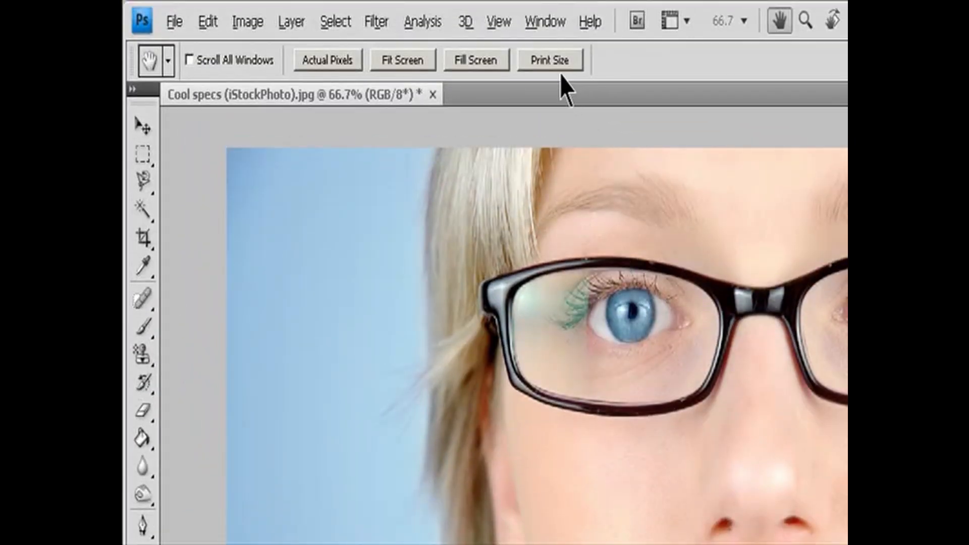
pyautogui.click(553, 63)
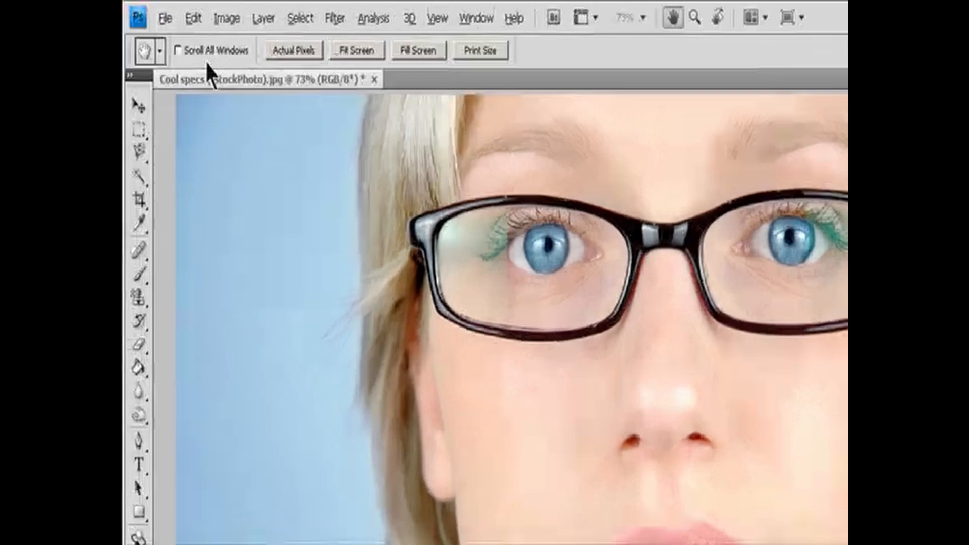
# - Review the available resampling methods in the image size settings and leave the settings without changes
pyautogui.click(193, 13)
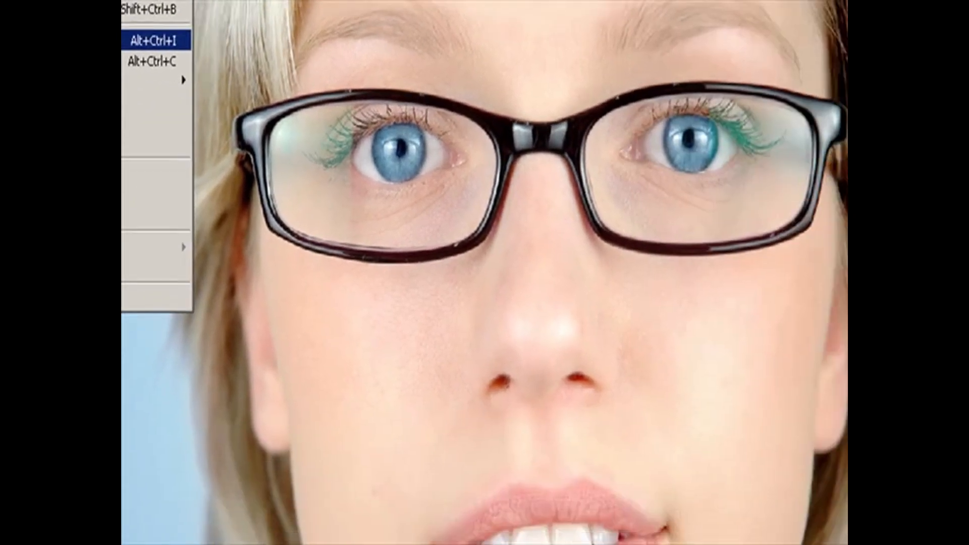
pyautogui.click(152, 40)
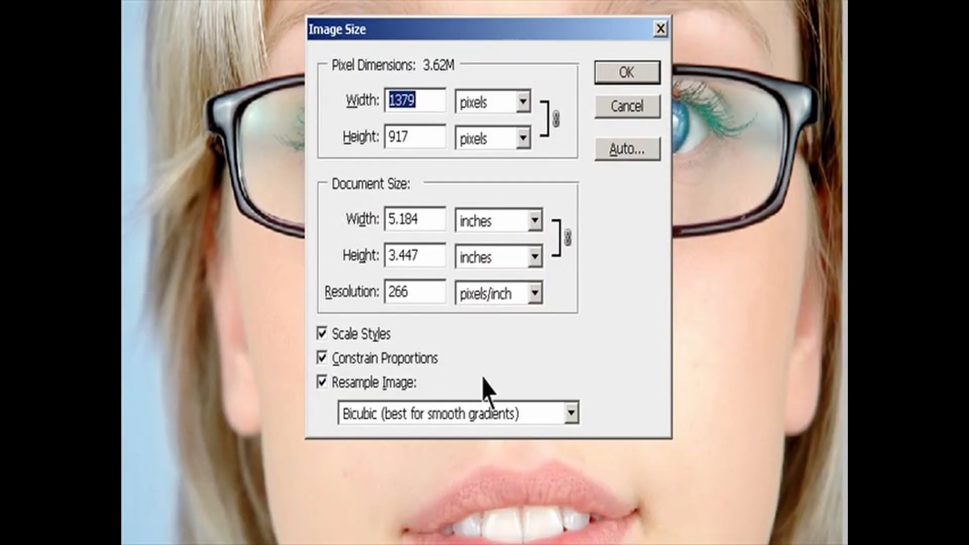
pyautogui.click(561, 416)
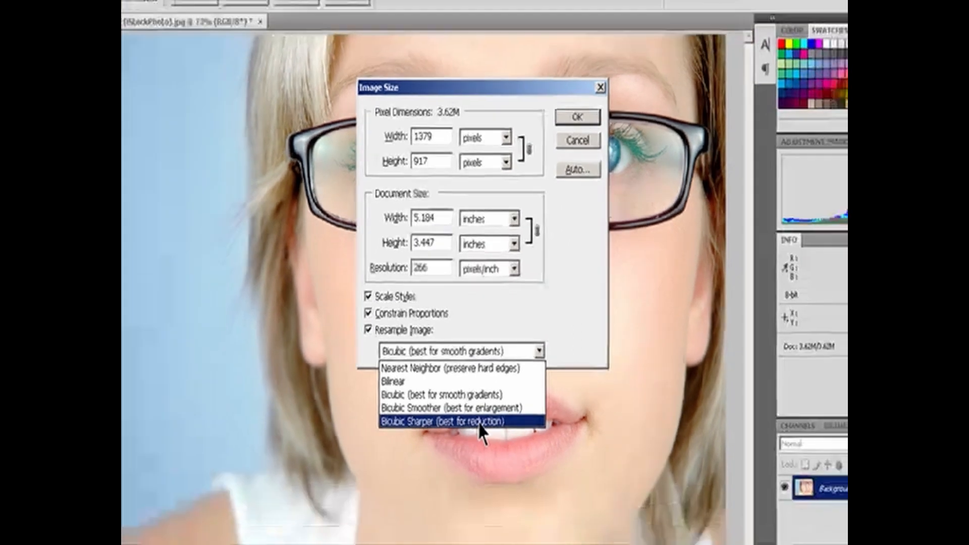
pyautogui.press('Escape')
pyautogui.press('Escape')
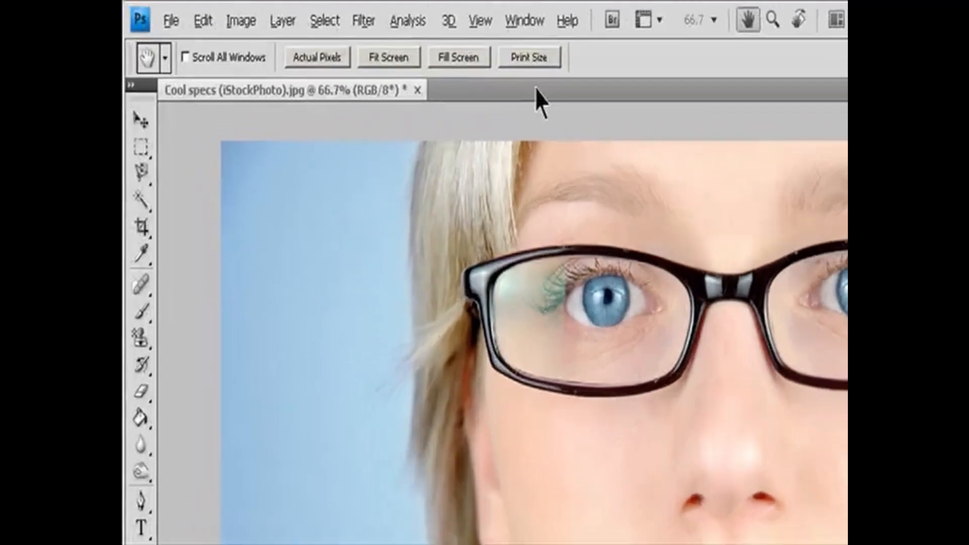
# - Show the Navigator and set its magnification to 100%
pyautogui.click(363, 12)
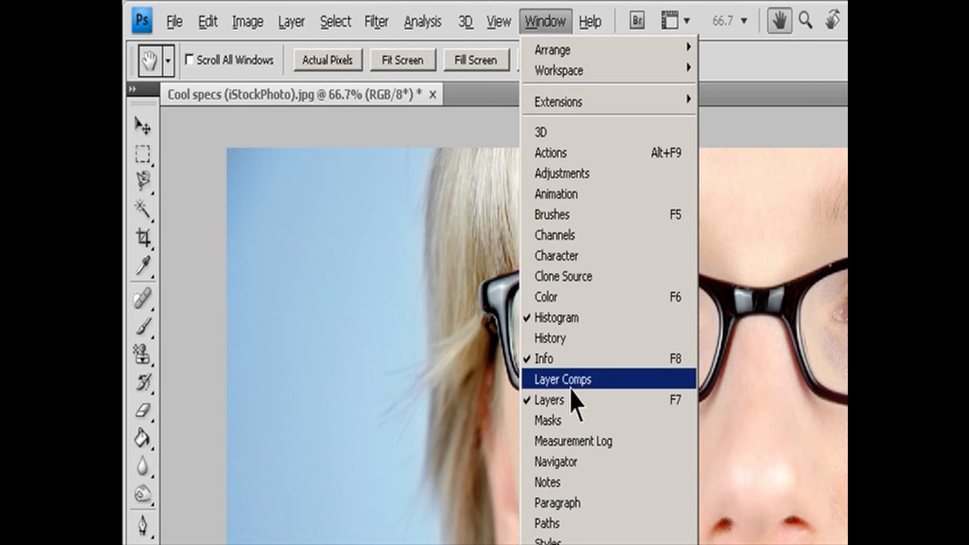
pyautogui.click(570, 461)
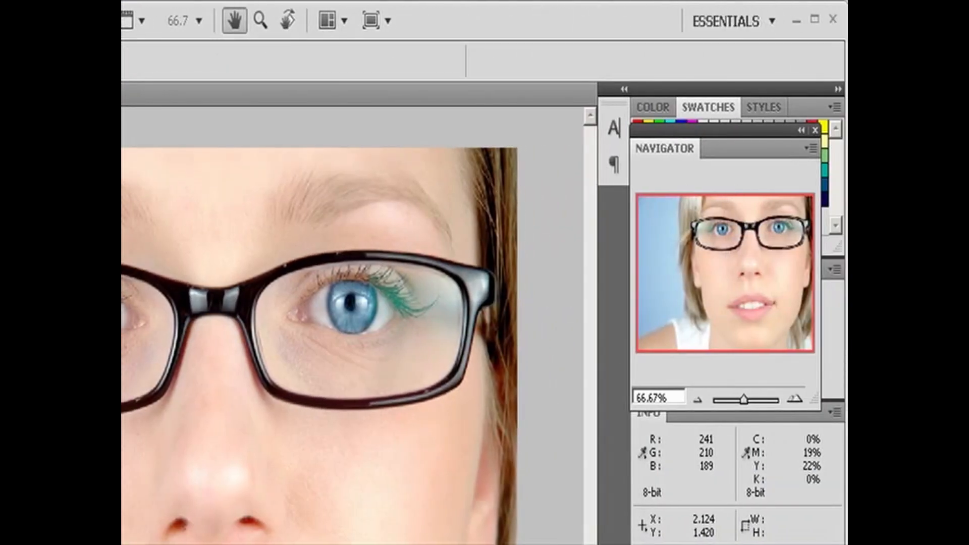
pyautogui.click(673, 395)
pyautogui.write('100')
pyautogui.press('Return')
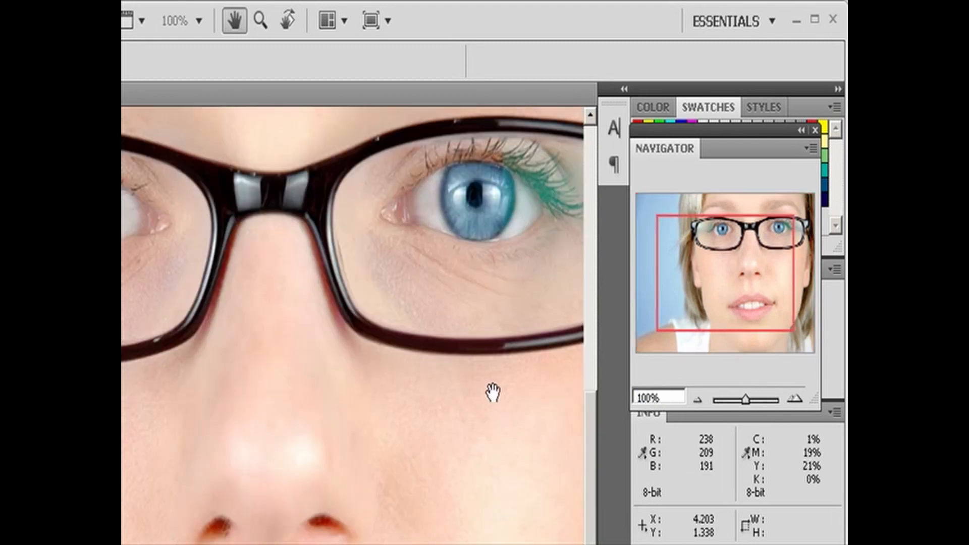
# - Zoom out two preset levels in the Navigator to 50%
pyautogui.click(697, 400)
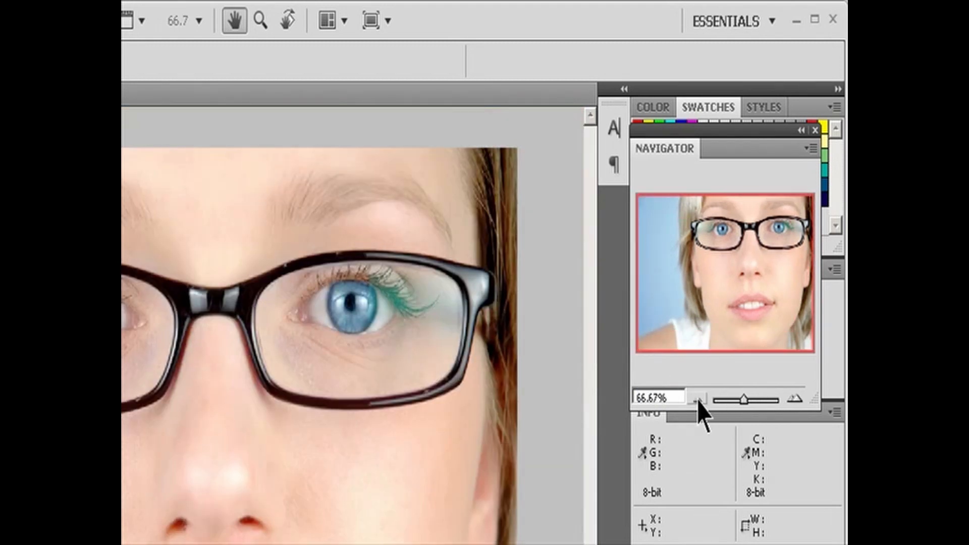
pyautogui.click(698, 400)
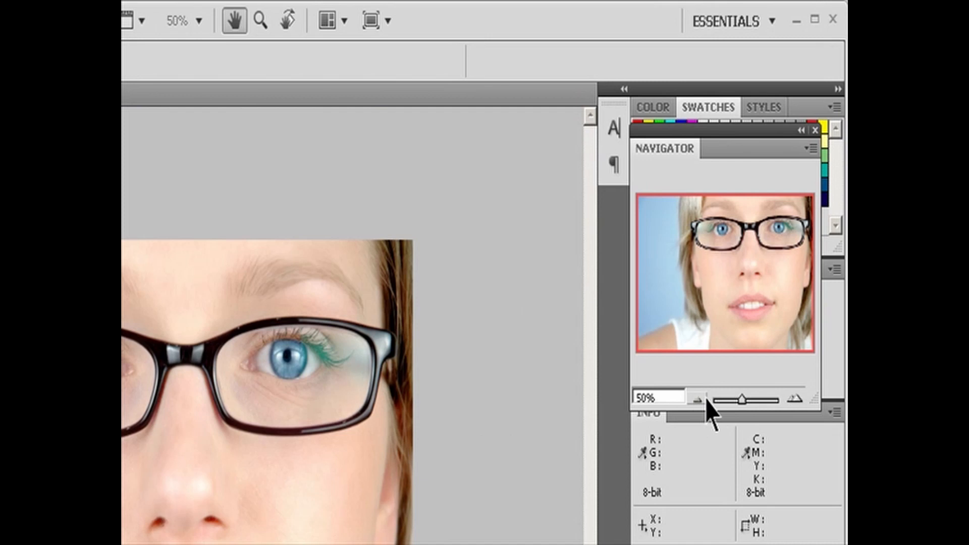
# - Magnify the photo to 66.67% and further to 90.48% in the Navigator, and move the view box to its lower-right corner
pyautogui.click(795, 399)
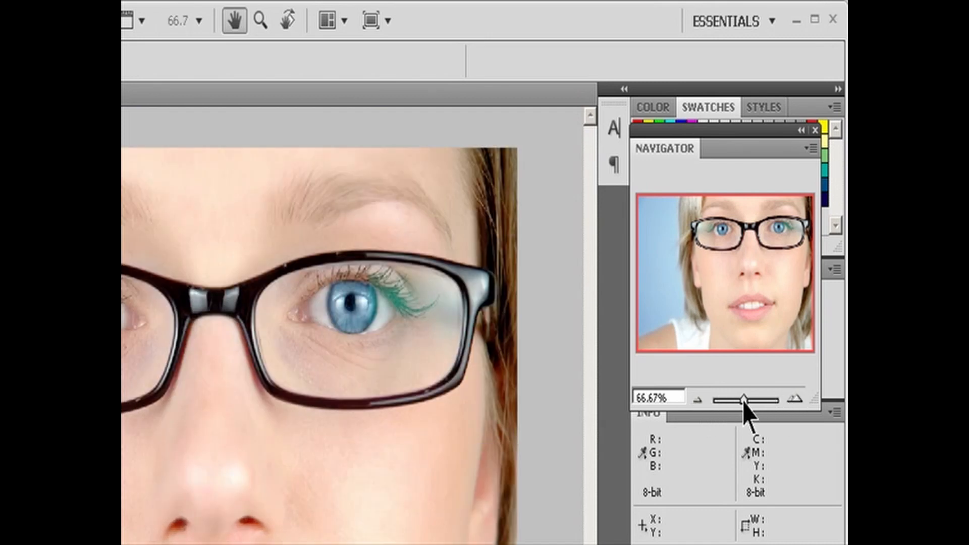
pyautogui.moveTo(745, 400)
pyautogui.mouseDown()
pyautogui.moveTo(763, 401)
pyautogui.moveTo(745, 401)
pyautogui.mouseUp()
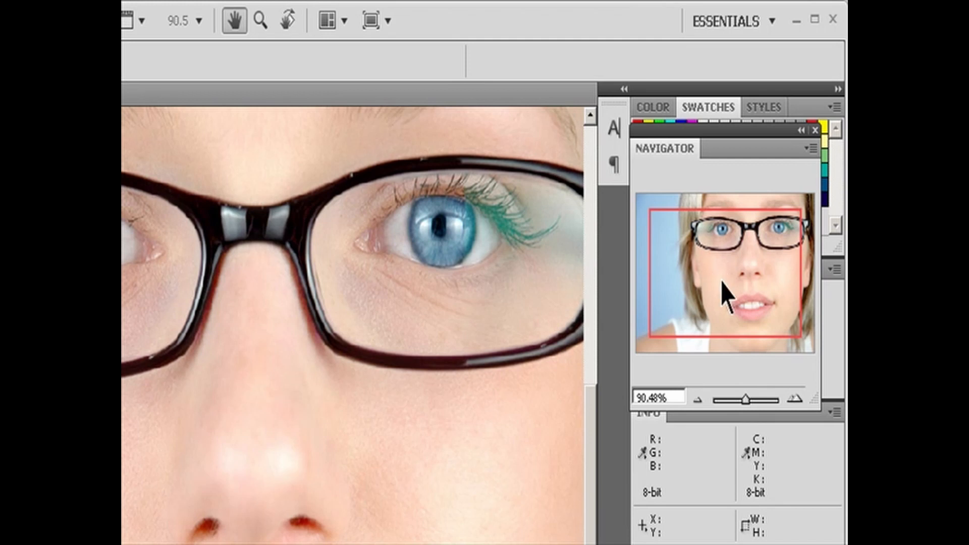
pyautogui.moveTo(712, 267); pyautogui.dragTo(767, 314)
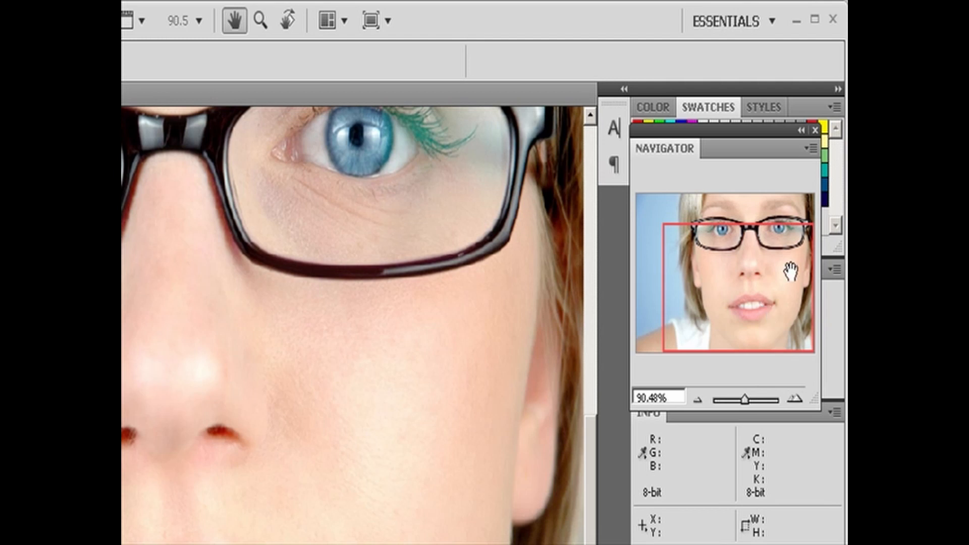
# - Change the Navigator's view box color to Cyan and reposition the box over the photo preview
pyautogui.click(811, 148)
pyautogui.click(790, 158)
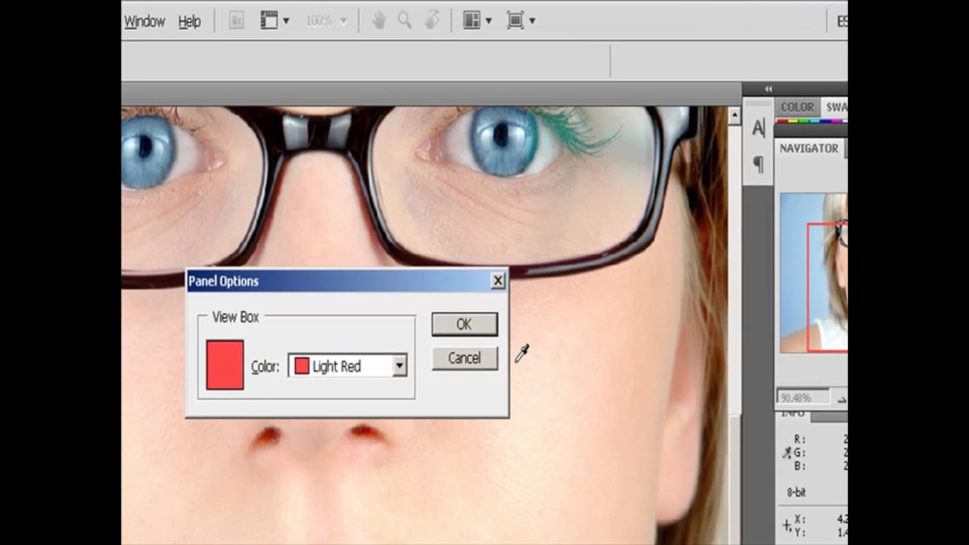
pyautogui.click(399, 367)
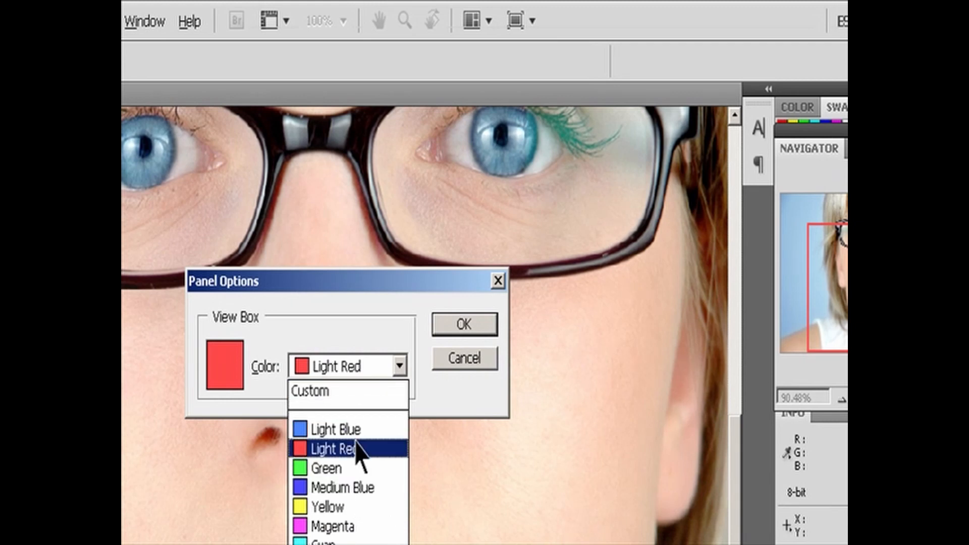
pyautogui.click(353, 541)
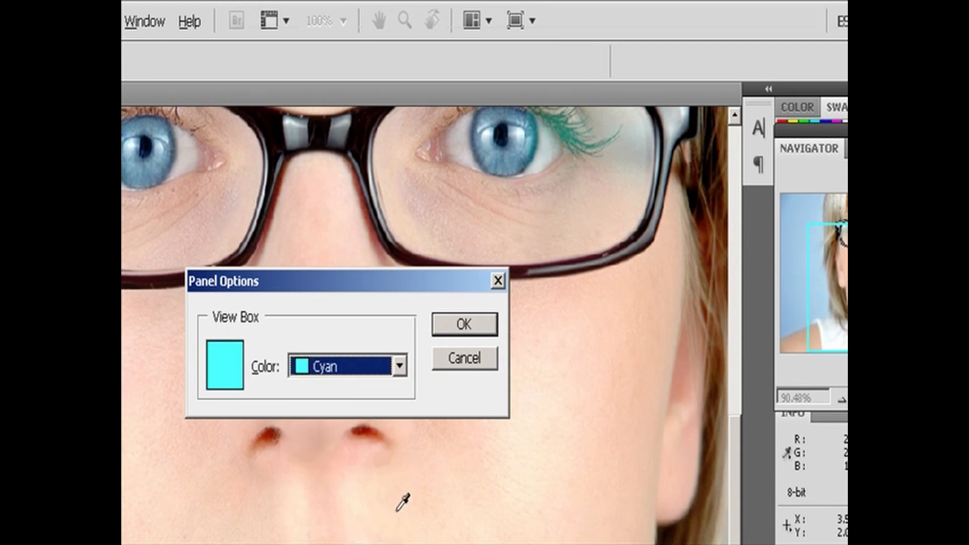
pyautogui.click(460, 325)
pyautogui.moveTo(762, 242); pyautogui.dragTo(803, 203)
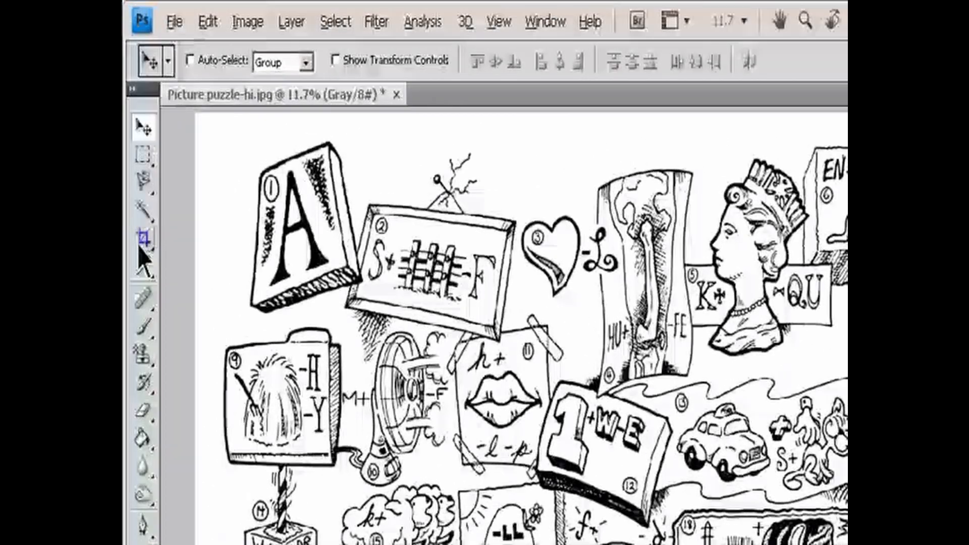
# - Choose the Crop tool, clear its preset size values, and enter a width of 800 and a height of 600
pyautogui.click(143, 239)
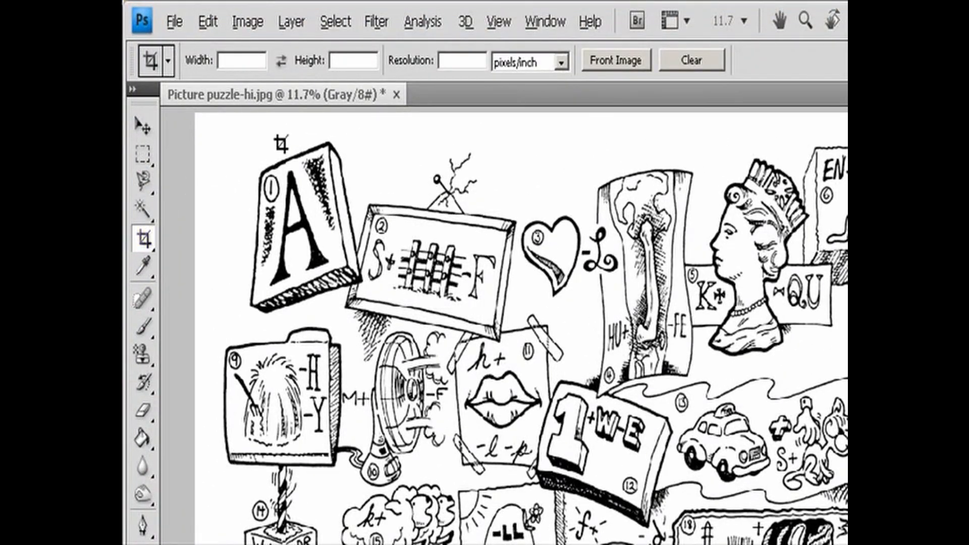
pyautogui.click(460, 62)
pyautogui.click(693, 64)
pyautogui.click(247, 60)
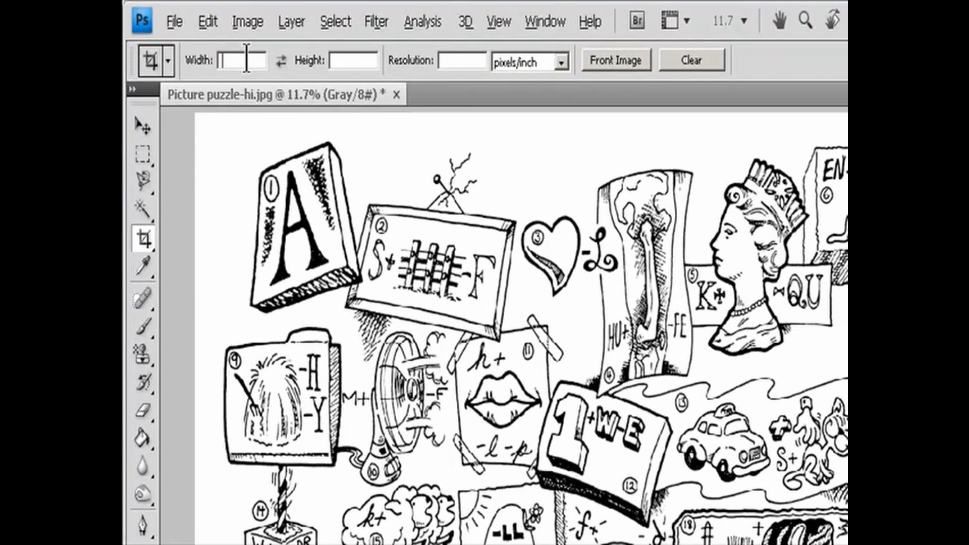
pyautogui.write('800')
pyautogui.click(352, 61)
pyautogui.write('600')
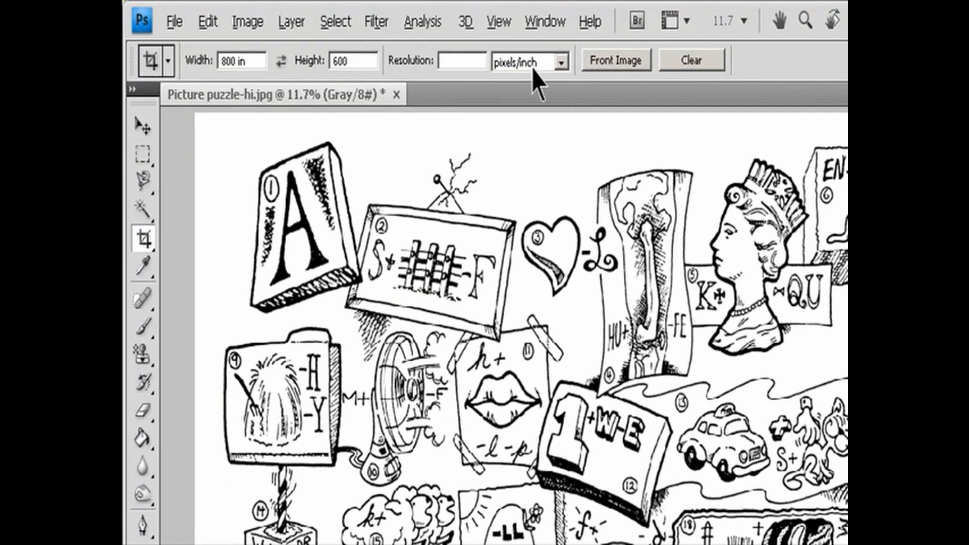
# - Swap the crop width and height values and swap them back
pyautogui.click(472, 61)
pyautogui.click(281, 60)
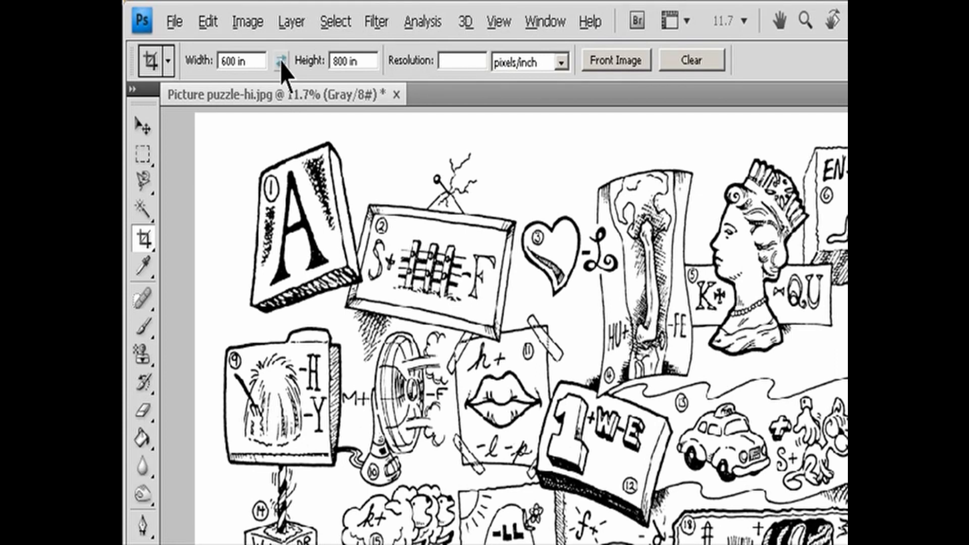
pyautogui.click(281, 62)
# - Open Snow on branch-hi.jpg from the Lesson 04 folder
pyautogui.click(174, 21)
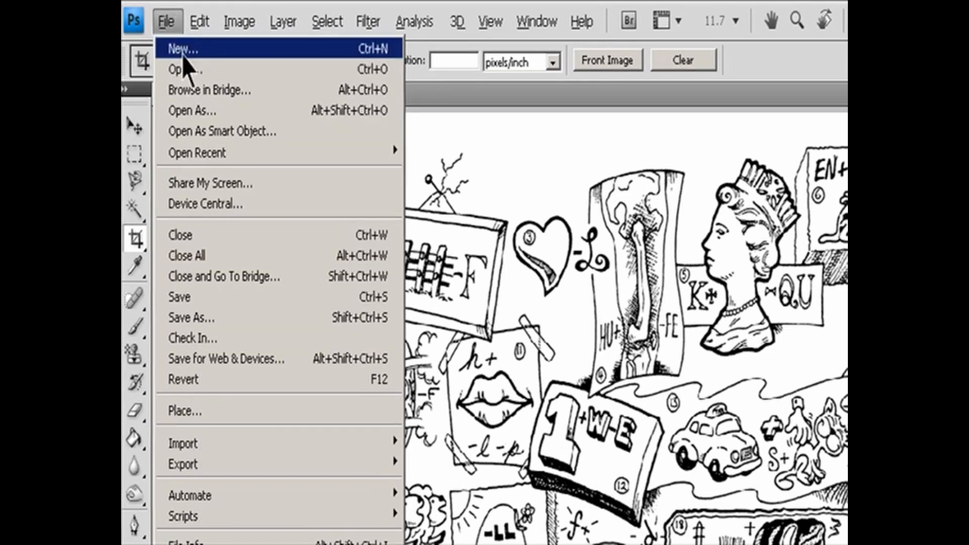
pyautogui.click(182, 67)
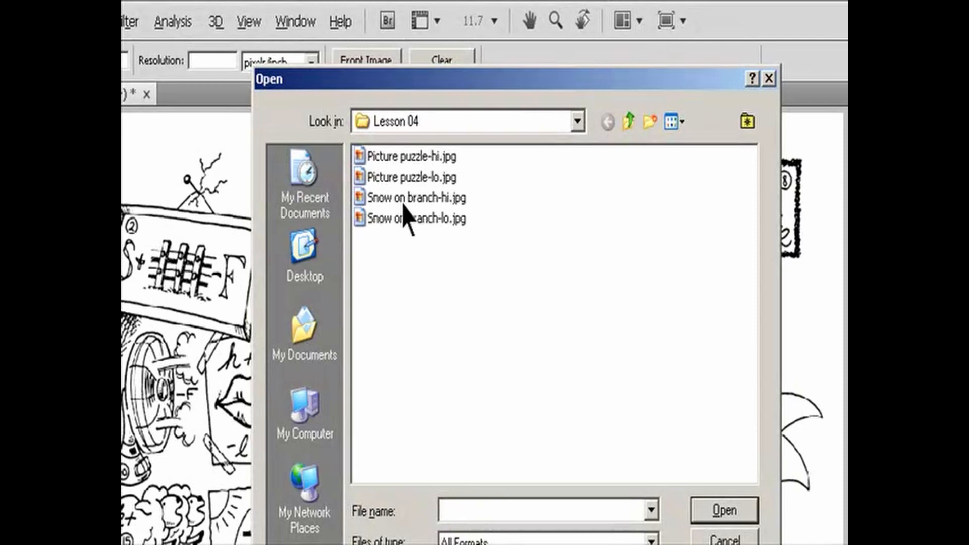
pyautogui.click(403, 201)
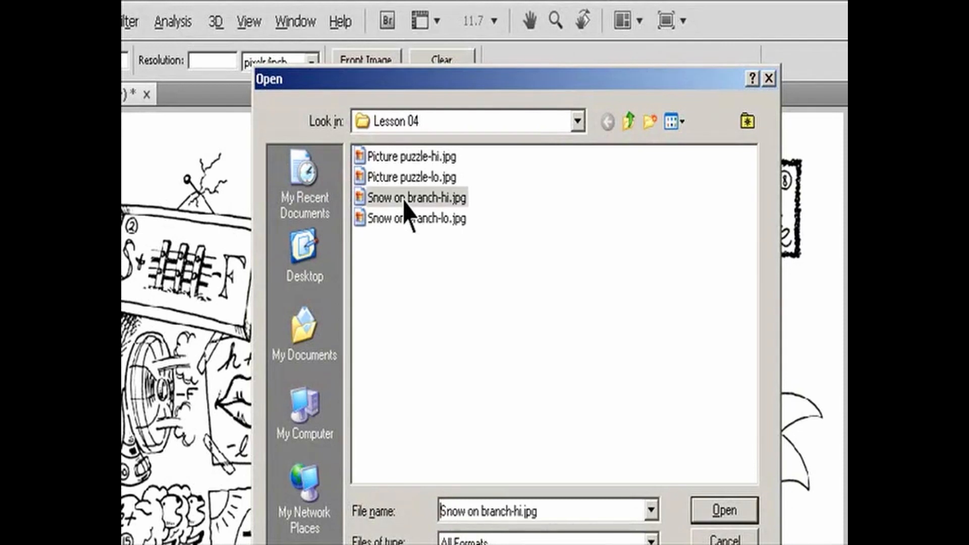
pyautogui.click(753, 507)
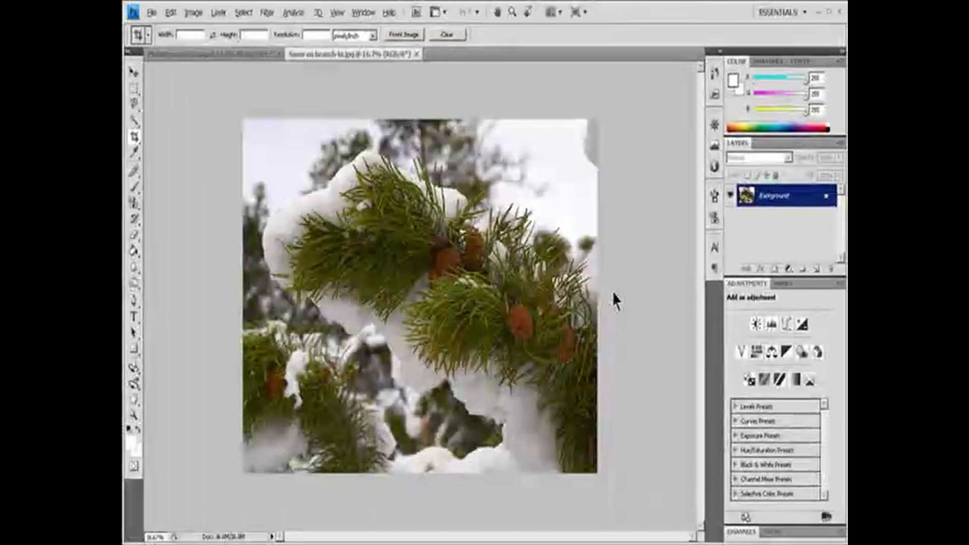
# - Return to Picture puzzle-hi.jpg, load its dimensions and resolution as the crop size, and draw a crop boundary around nearly the whole drawing
pyautogui.click(234, 54)
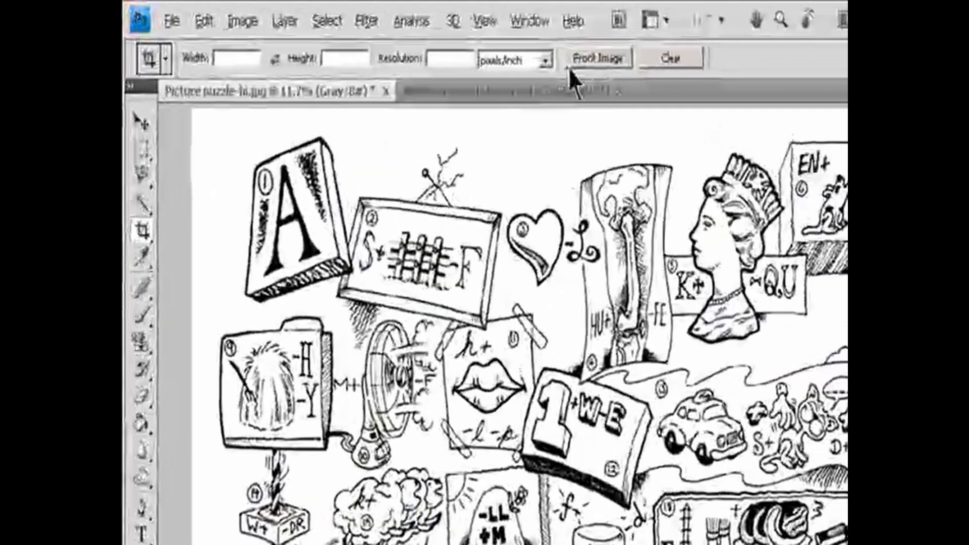
pyautogui.click(578, 59)
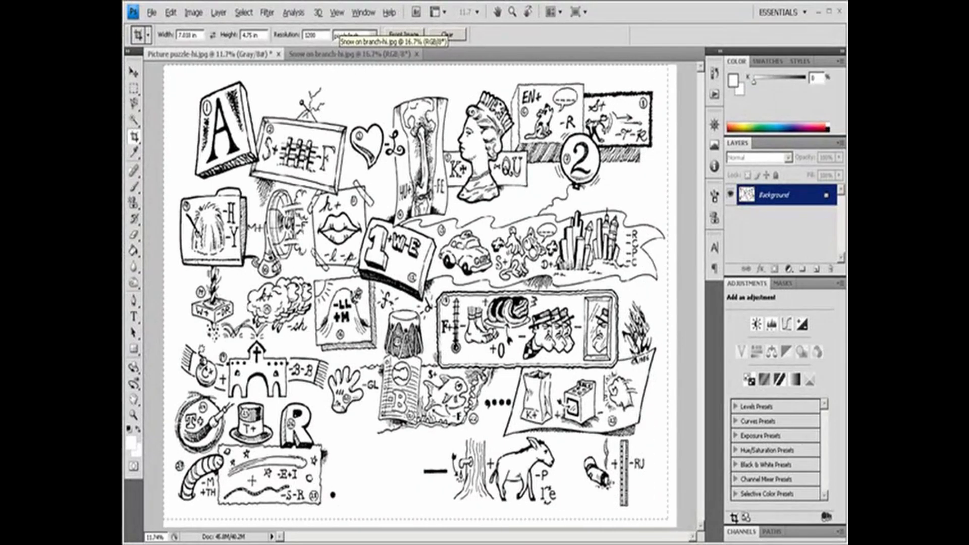
pyautogui.moveTo(734, 517); pyautogui.dragTo(731, 515)
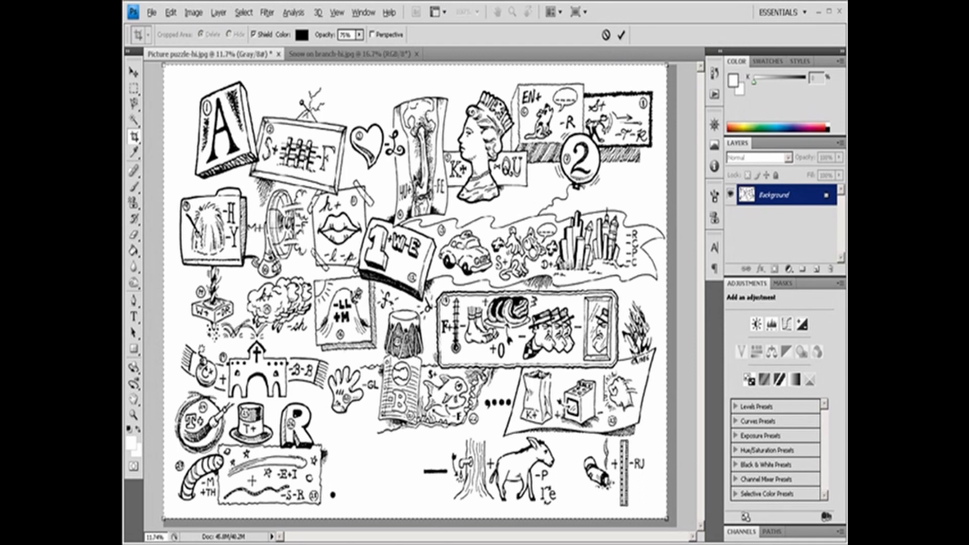
# - Adjust the crop boundary's position and upper-left corner, and rotate the boundary clockwise
pyautogui.moveTo(415, 177)
pyautogui.mouseDown()
pyautogui.moveTo(427, 188)
pyautogui.moveTo(421, 185)
pyautogui.mouseUp()
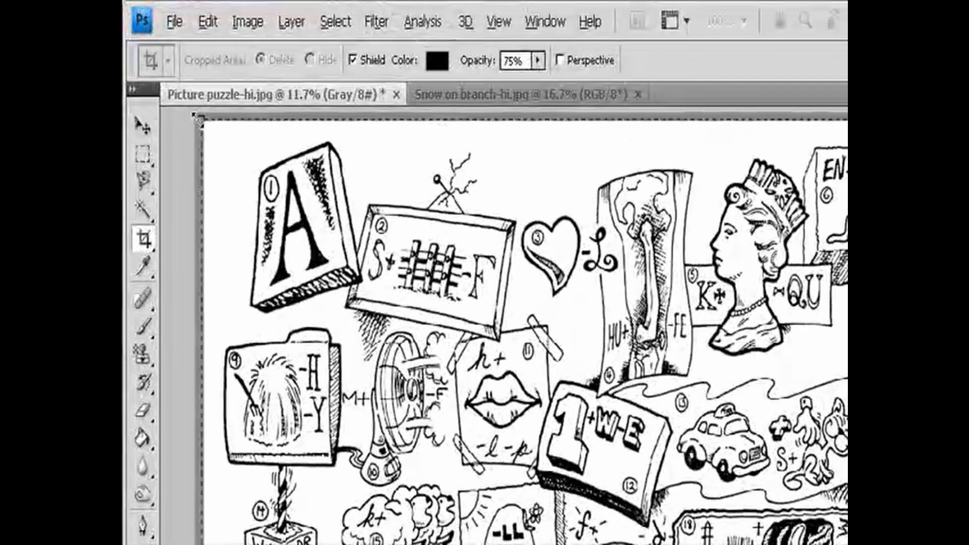
pyautogui.moveTo(198, 119); pyautogui.dragTo(190, 116)
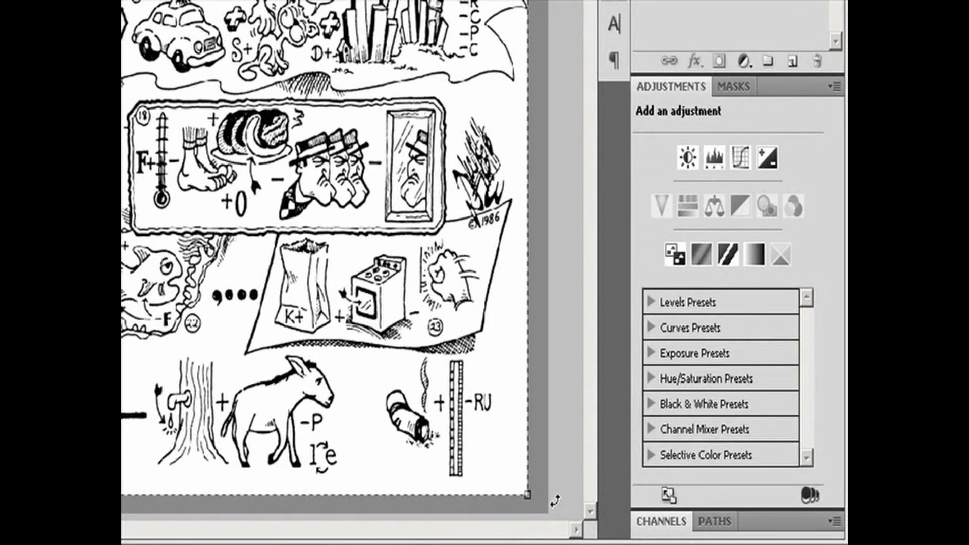
pyautogui.moveTo(555, 499); pyautogui.dragTo(520, 528)
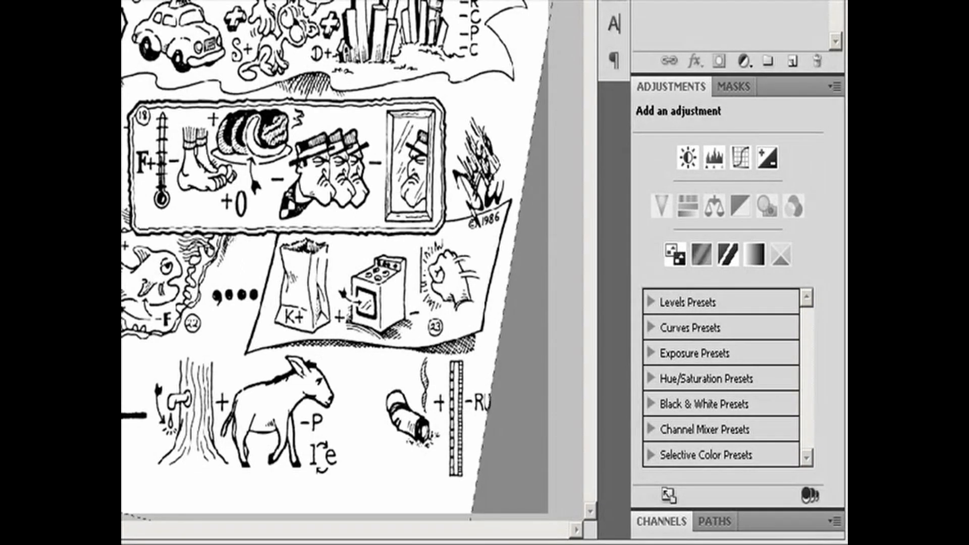
pyautogui.moveTo(81, 115); pyautogui.dragTo(123, 121)
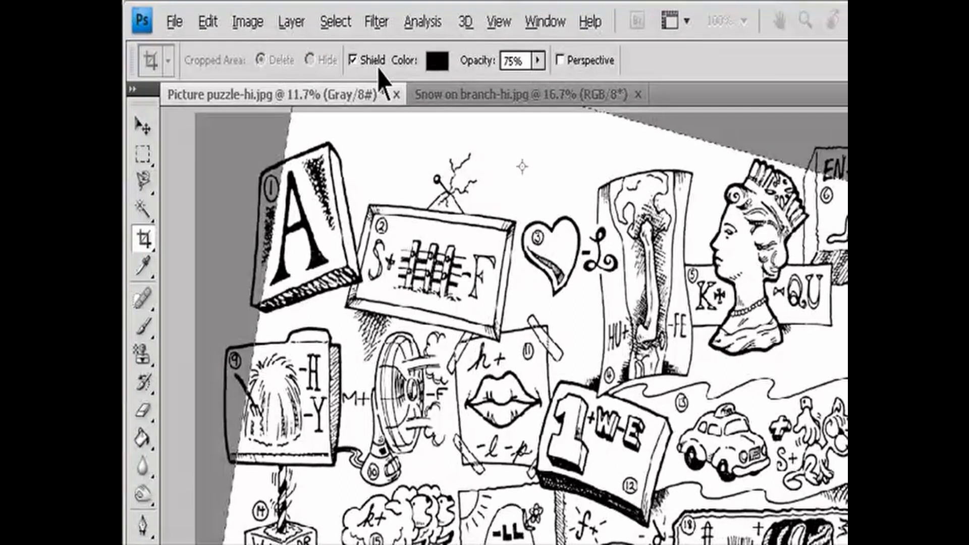
# - Look at the crop shield's color choices, raise the shield opacity to 93%, and cancel the crop
pyautogui.click(437, 62)
pyautogui.moveTo(780, 244); pyautogui.dragTo(727, 189)
pyautogui.moveTo(322, 190); pyautogui.dragTo(541, 482)
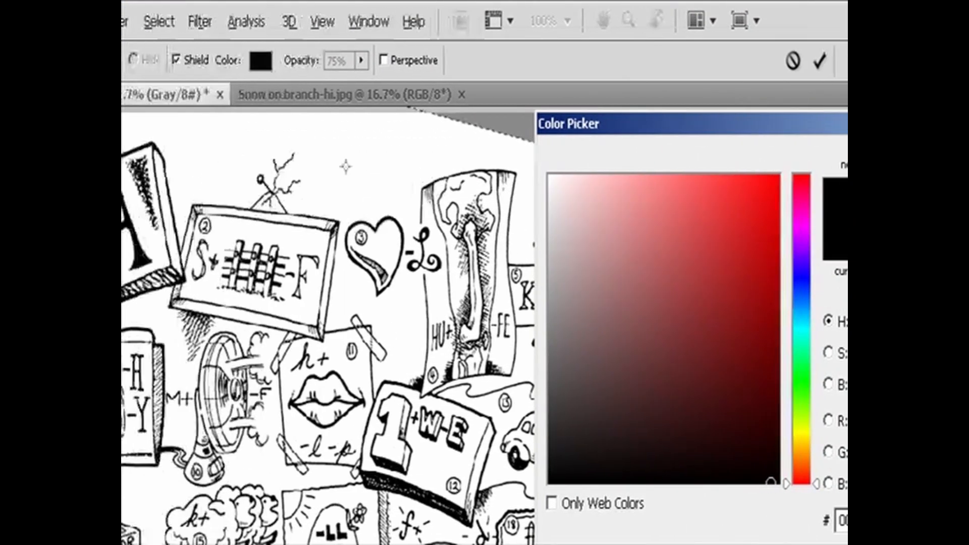
pyautogui.click(711, 161)
pyautogui.moveTo(539, 61); pyautogui.dragTo(557, 92)
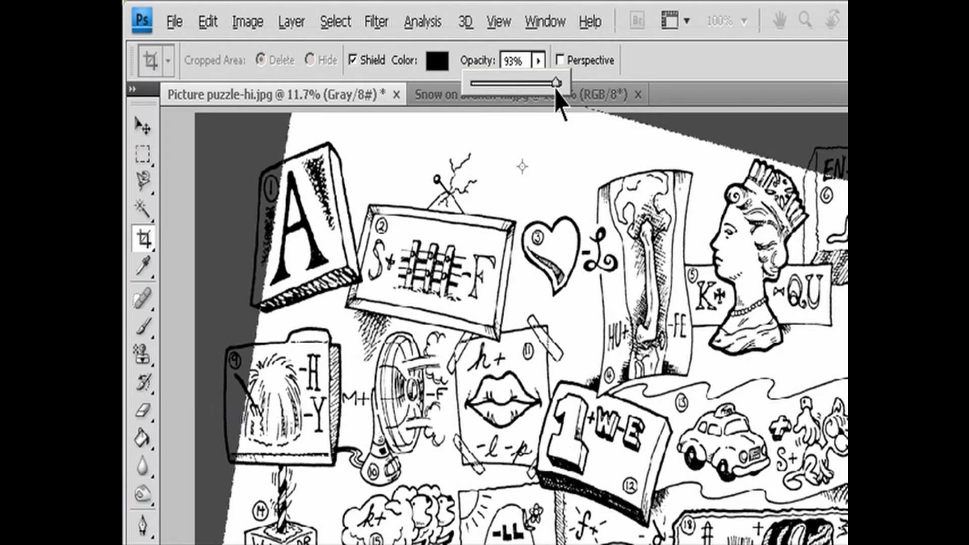
pyautogui.press('Escape')
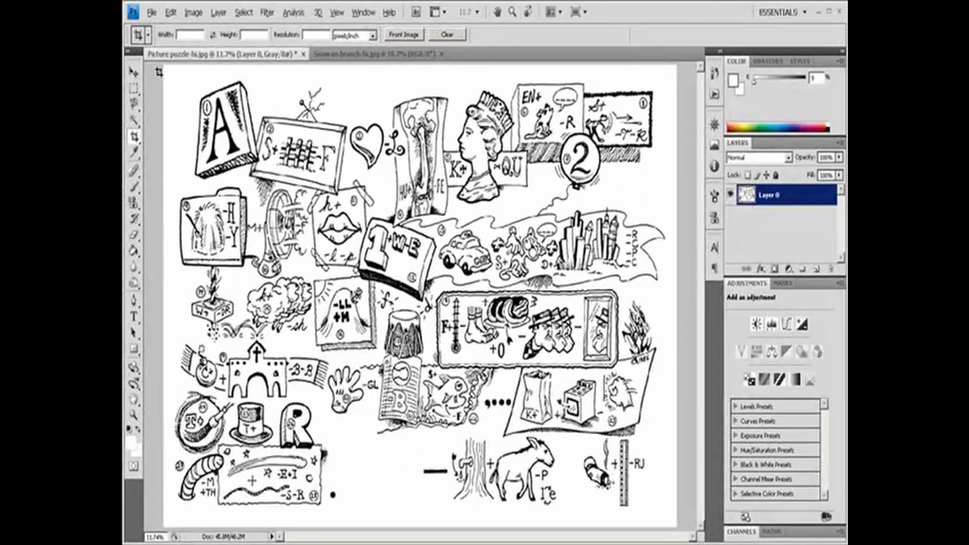
# - Crop the puzzle image to a boundary around nearly the whole drawing, with the cropped area set to Hide
pyautogui.moveTo(160, 63); pyautogui.dragTo(667, 520)
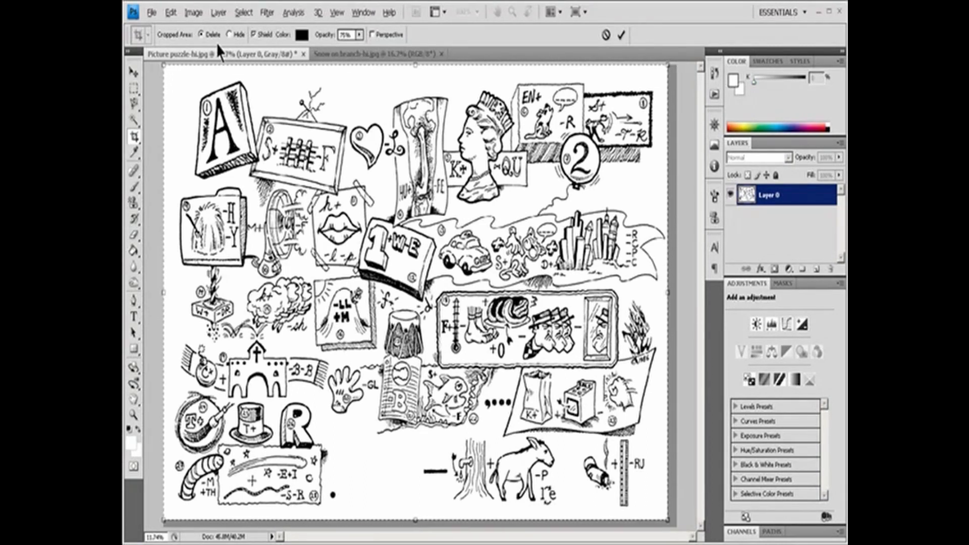
pyautogui.click(229, 35)
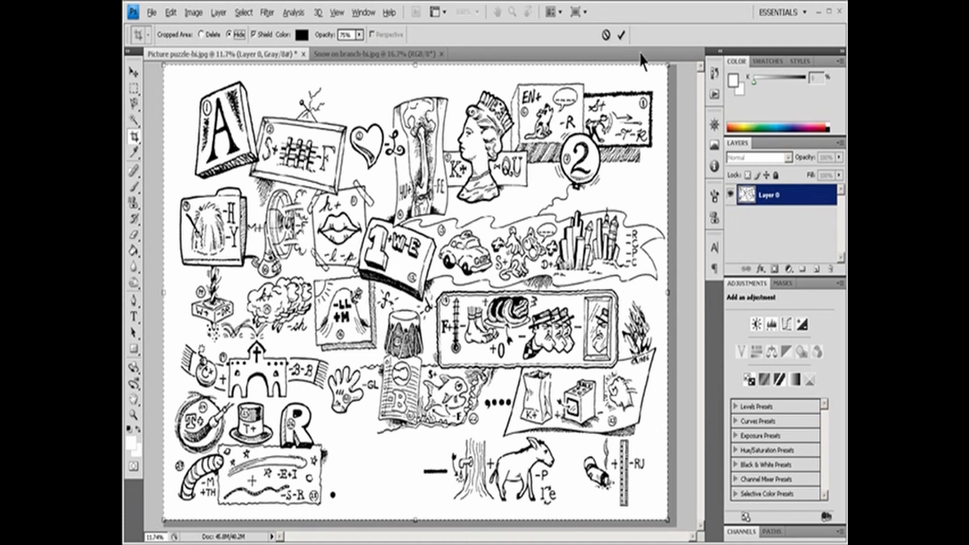
pyautogui.click(622, 35)
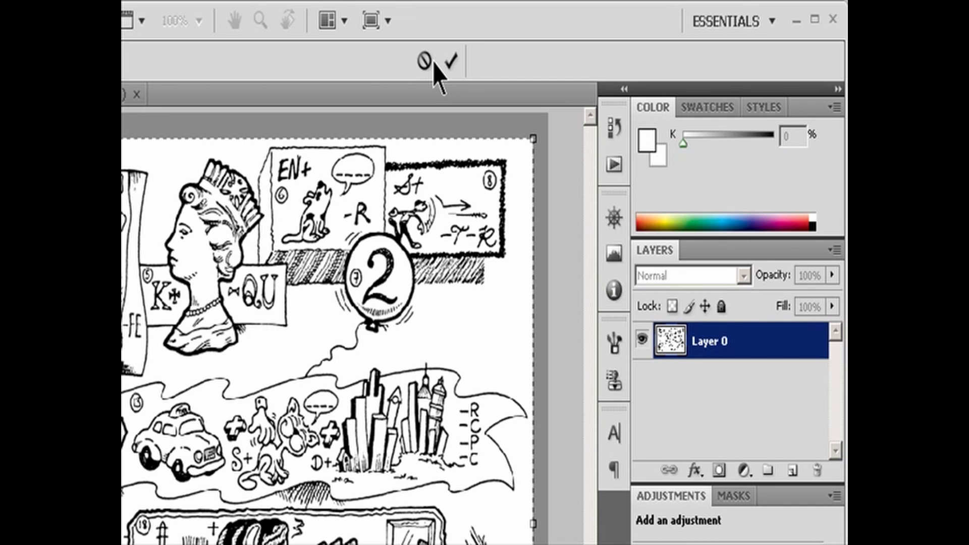
pyautogui.click(453, 62)
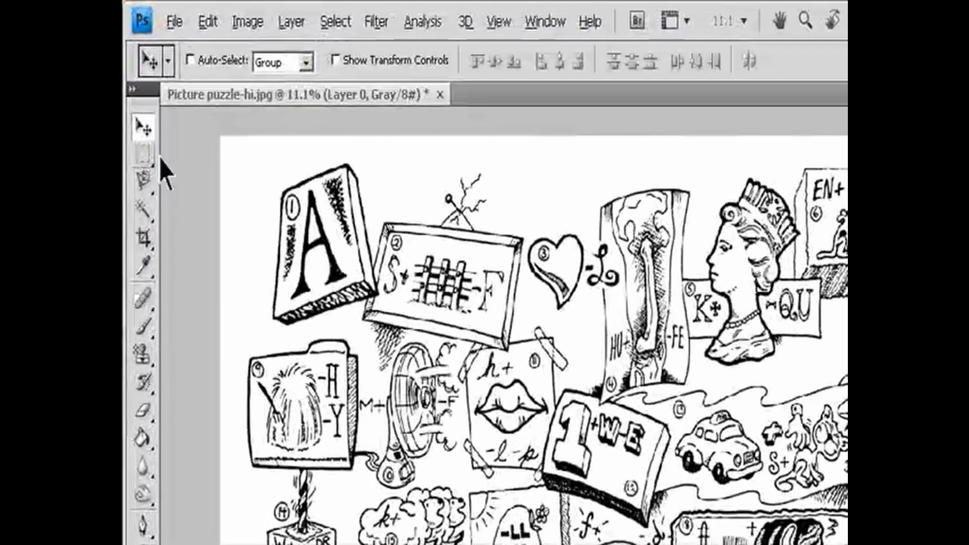
# - Select nearly the whole drawing with a rectangular marquee, crop the image to that selection, and deselect
pyautogui.click(133, 90)
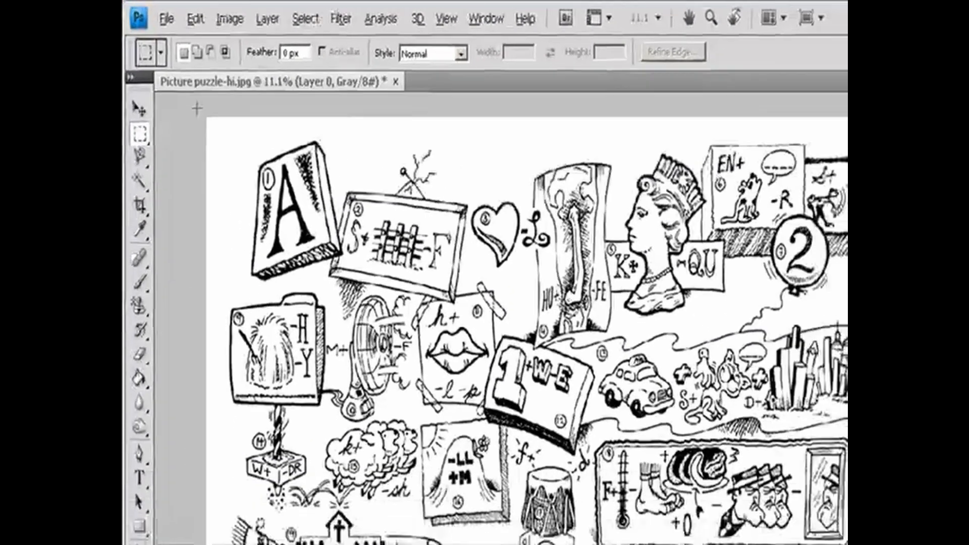
pyautogui.moveTo(211, 127); pyautogui.dragTo(659, 517)
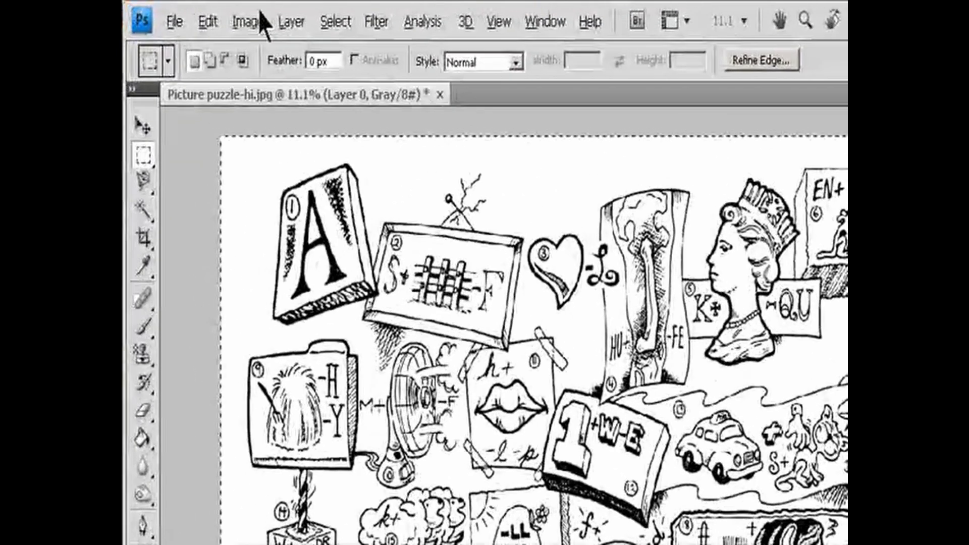
pyautogui.click(205, 15)
pyautogui.click(287, 246)
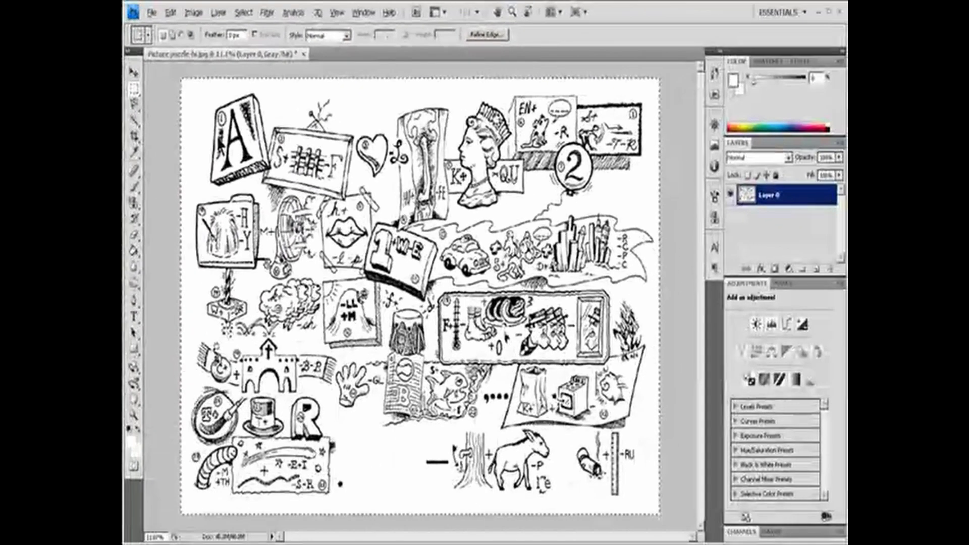
pyautogui.hotkey('ctrl', 'd')
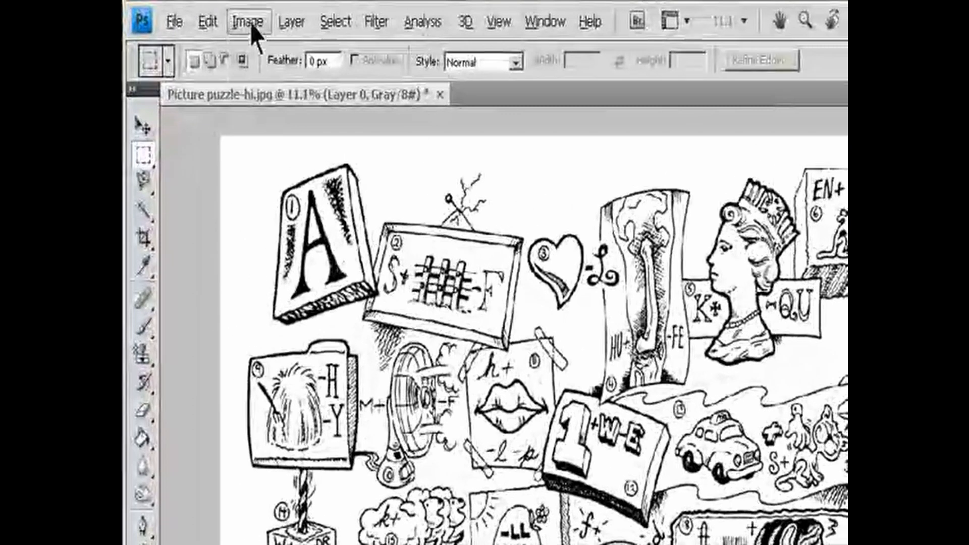
# - Set Trim to be based on Bottom Right Pixel Color, toggling the Top and Bottom edges off and back on
pyautogui.click(194, 14)
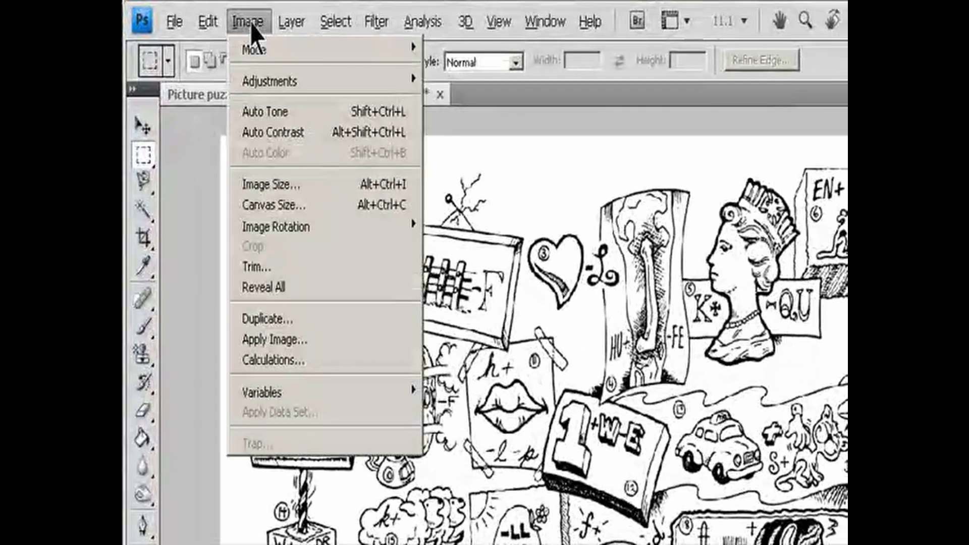
pyautogui.click(281, 266)
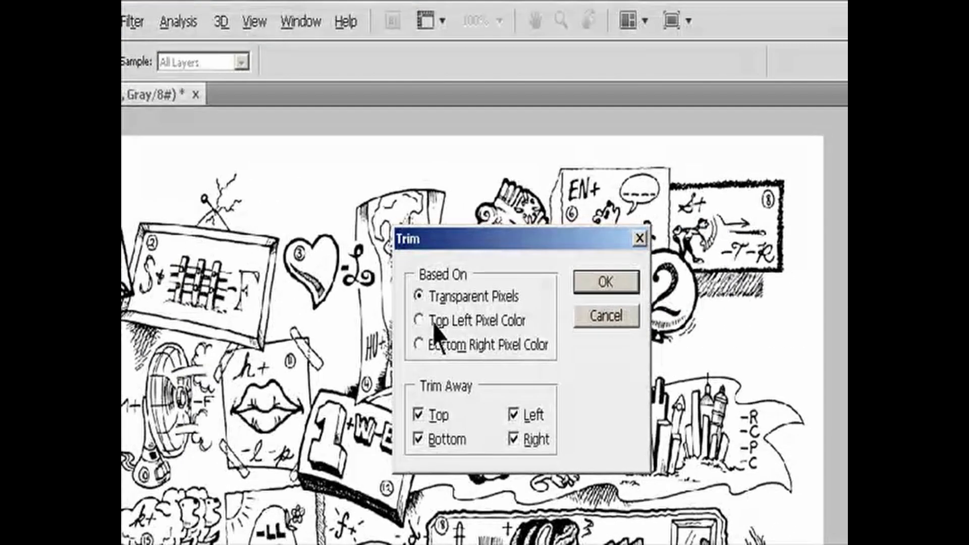
pyautogui.click(435, 323)
pyautogui.click(443, 347)
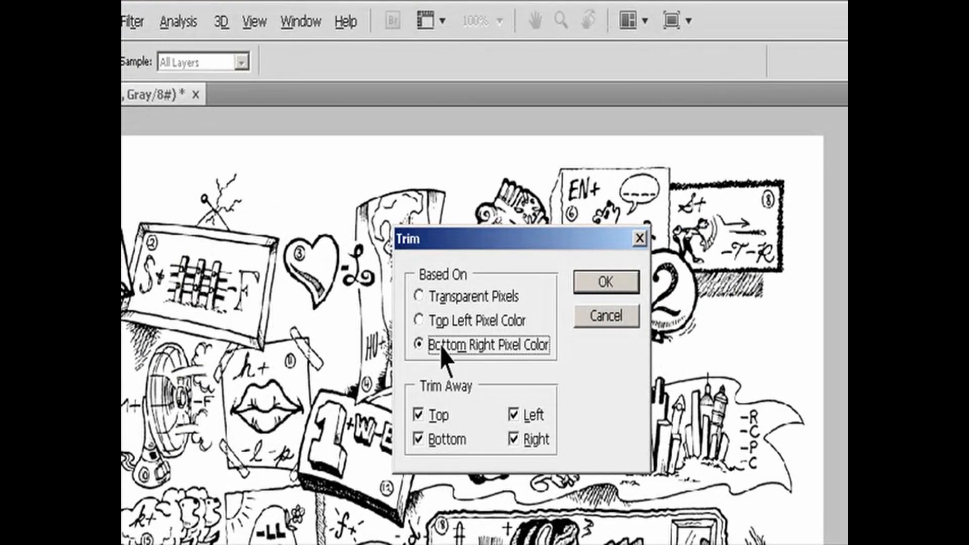
pyautogui.click(433, 417)
pyautogui.click(432, 440)
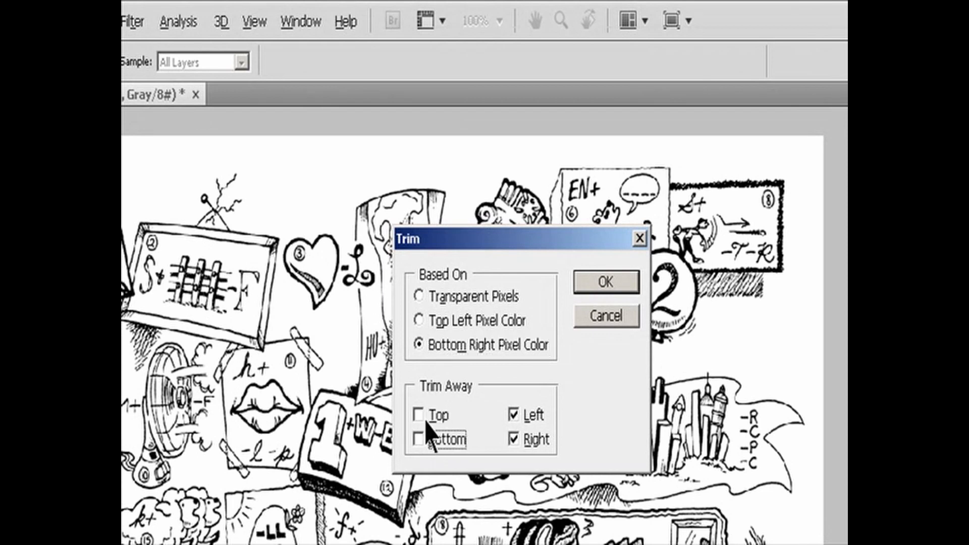
pyautogui.click(426, 421)
pyautogui.click(427, 440)
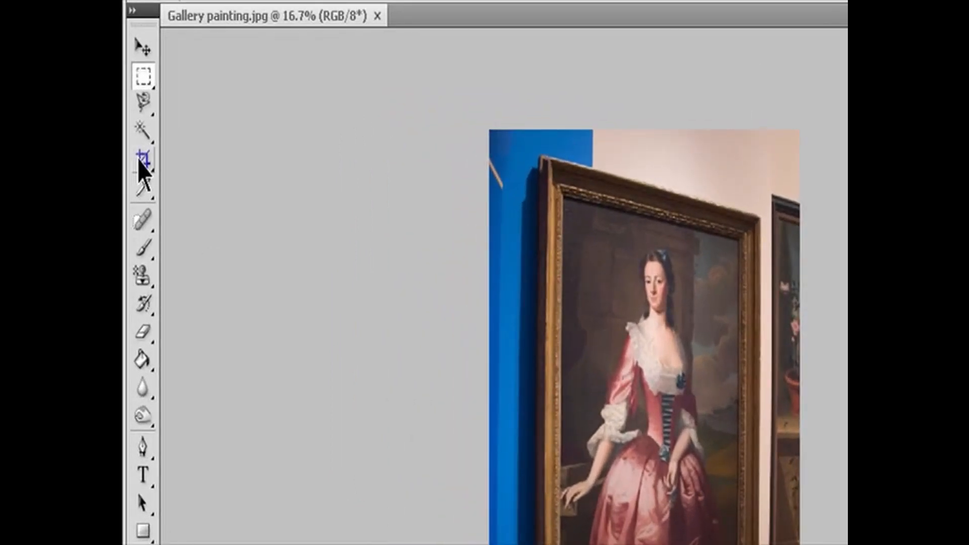
# - Draw a rough crop boundary around the framed portrait in Gallery painting.jpg with the Crop tool
pyautogui.click(142, 160)
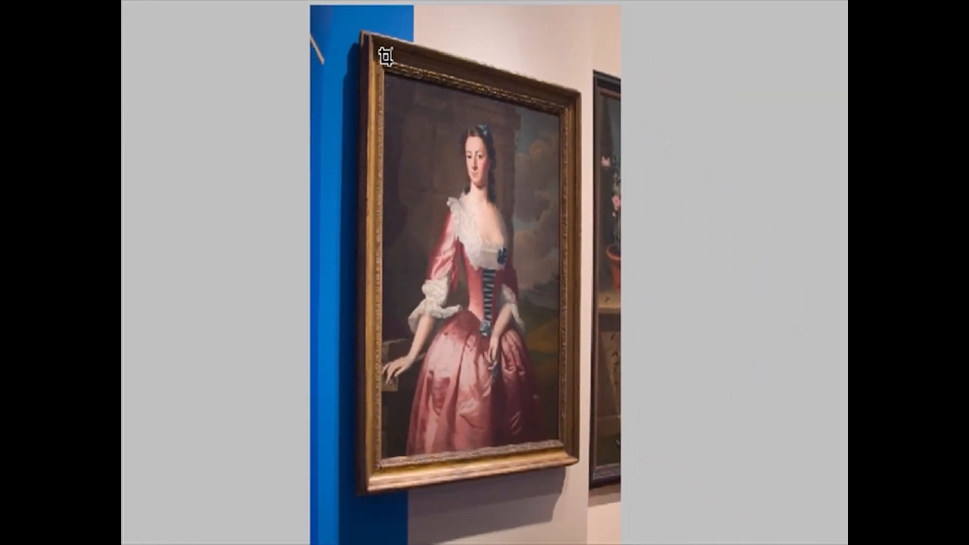
pyautogui.moveTo(384, 58); pyautogui.dragTo(536, 330)
pyautogui.moveTo(566, 415); pyautogui.dragTo(563, 460)
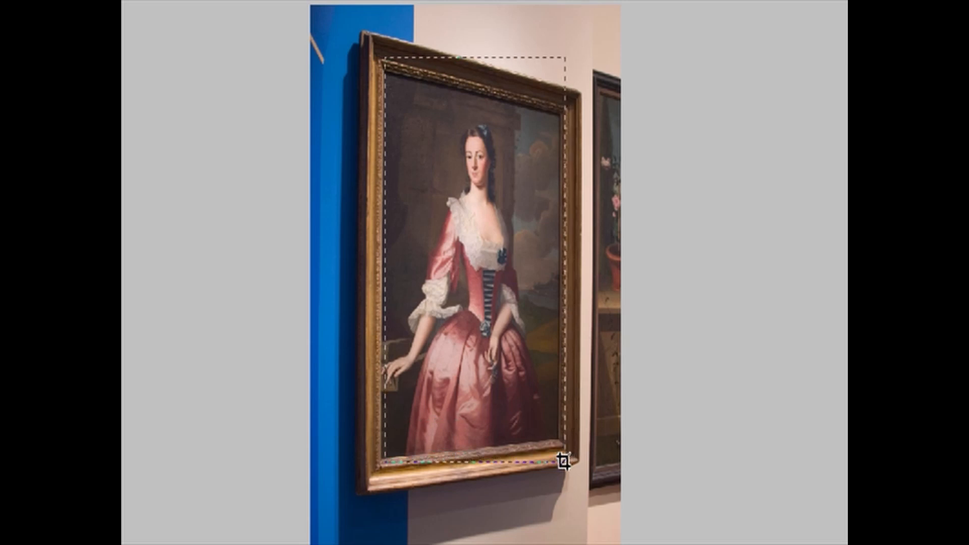
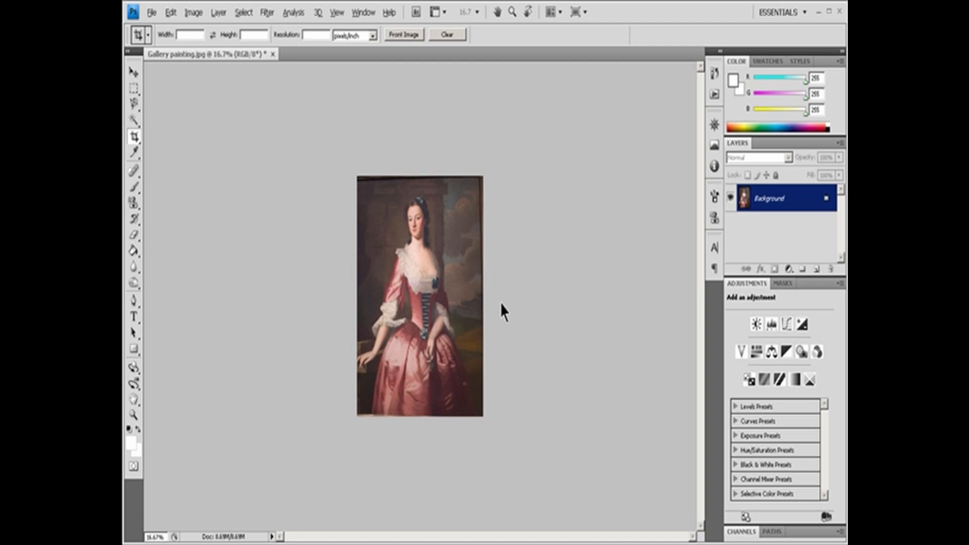
# - Rotate the whole Gallery painting.jpg image by 180°
pyautogui.click(193, 12)
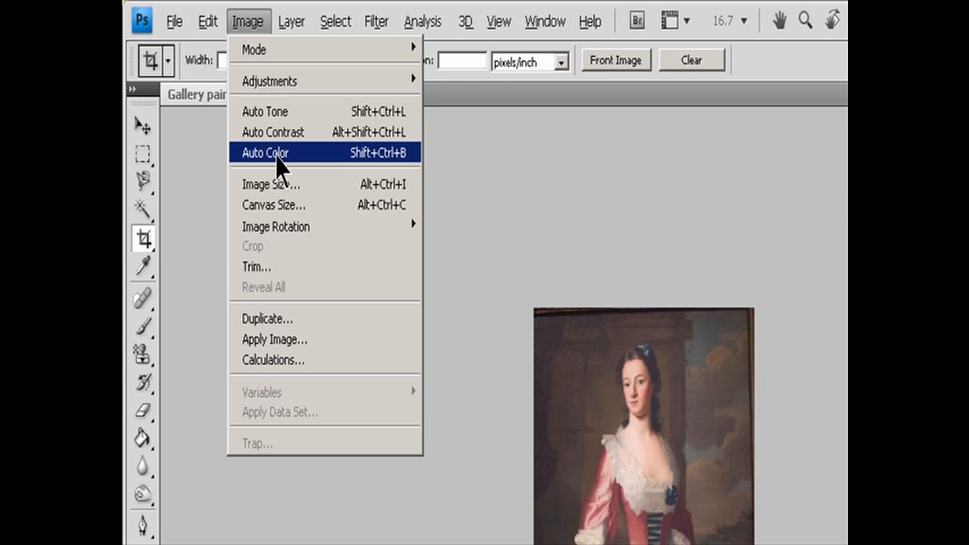
pyautogui.moveTo(288, 224)
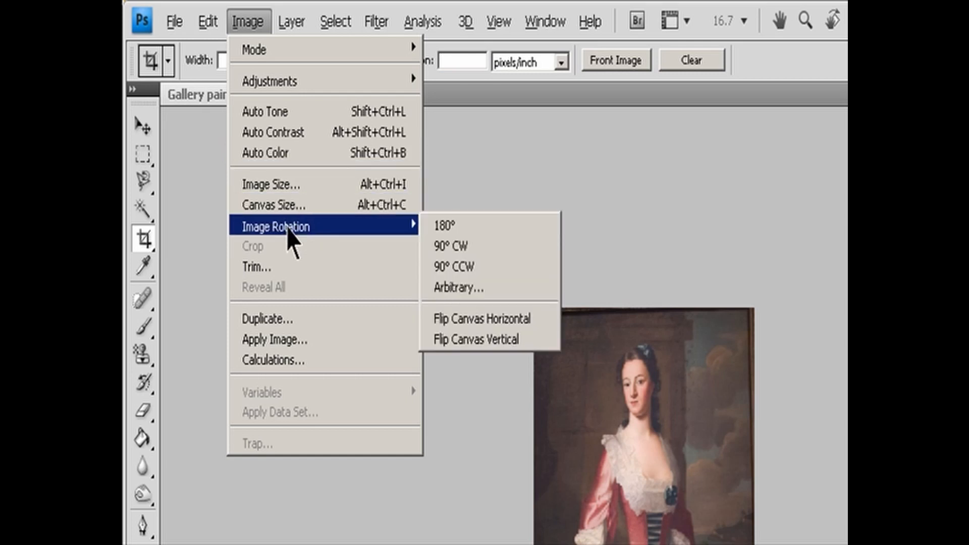
pyautogui.click(465, 234)
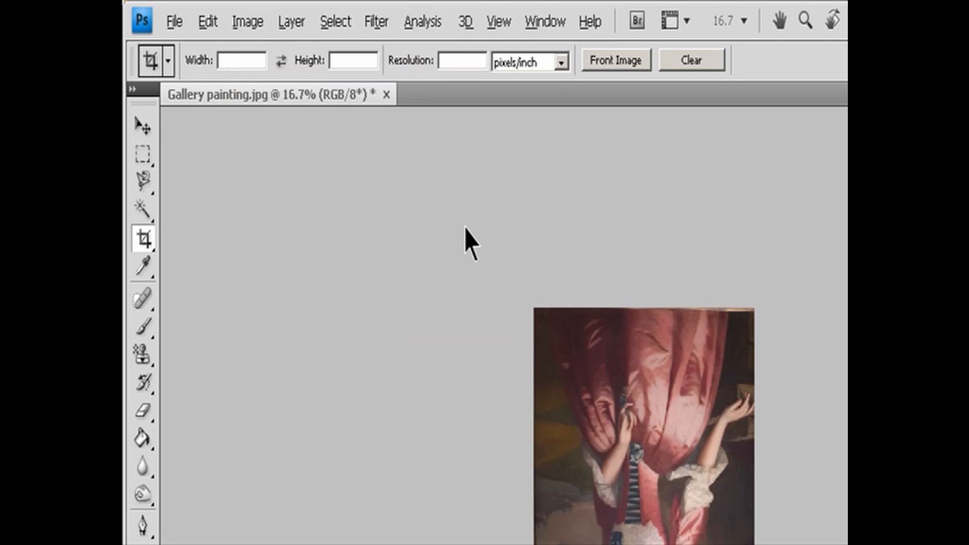
# - Rotate the painting 90° clockwise and turn it back with a 90° counterclockwise rotation
pyautogui.click(247, 25)
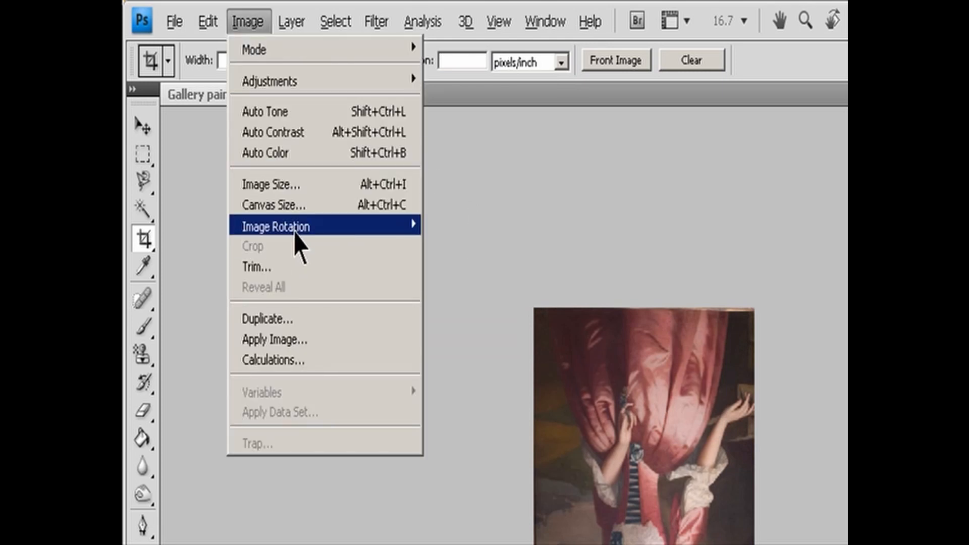
pyautogui.moveTo(292, 227)
pyautogui.click(453, 246)
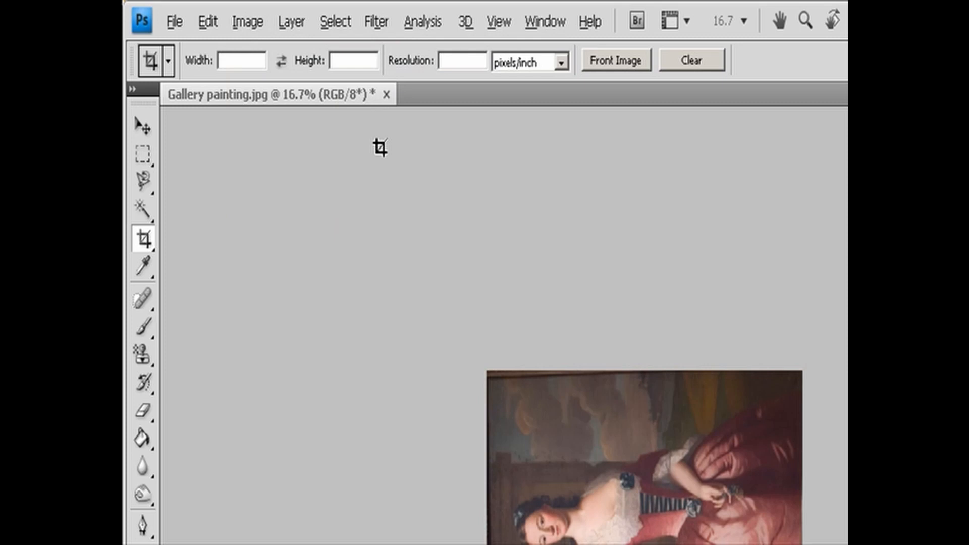
pyautogui.click(248, 23)
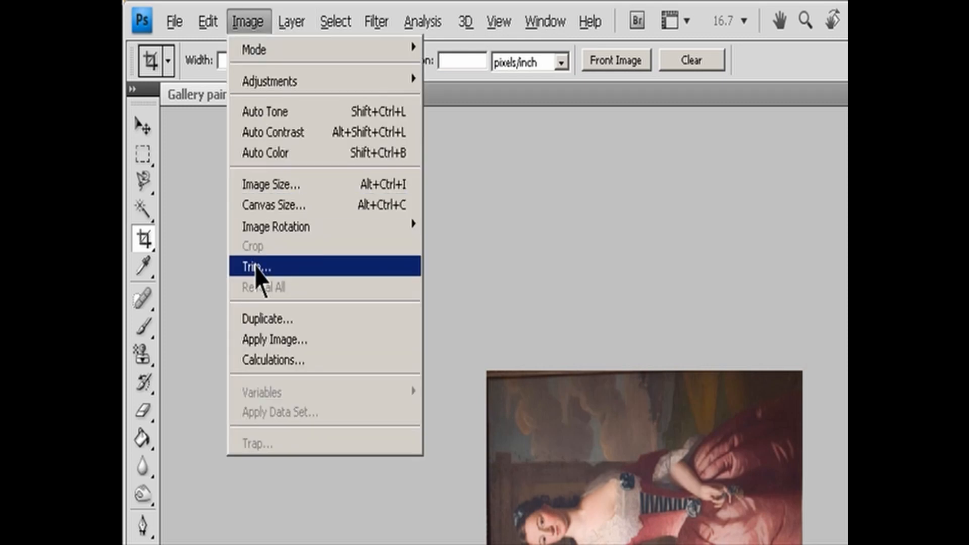
pyautogui.moveTo(272, 237)
pyautogui.click(447, 265)
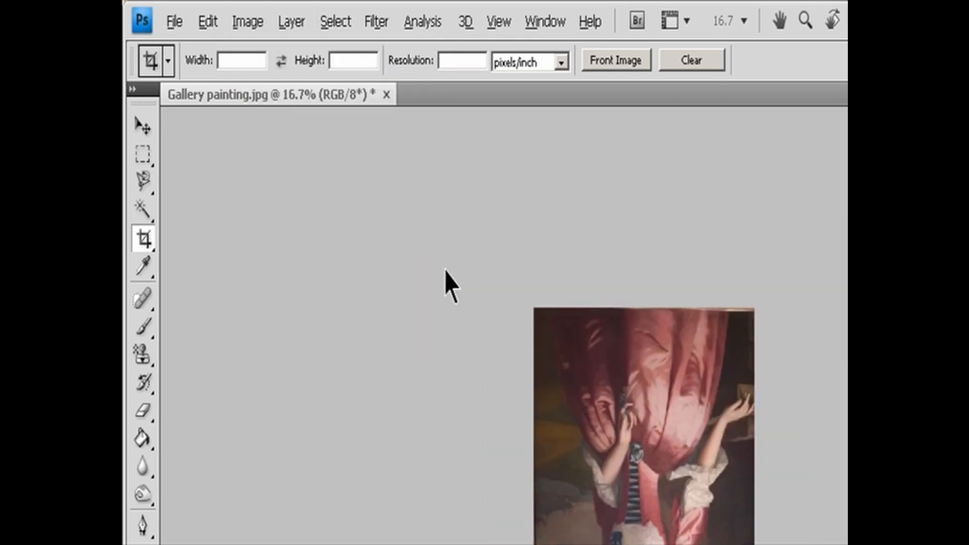
# - Rotate the painting's canvas clockwise by an arbitrary angle of 90°
pyautogui.click(246, 23)
pyautogui.moveTo(320, 242)
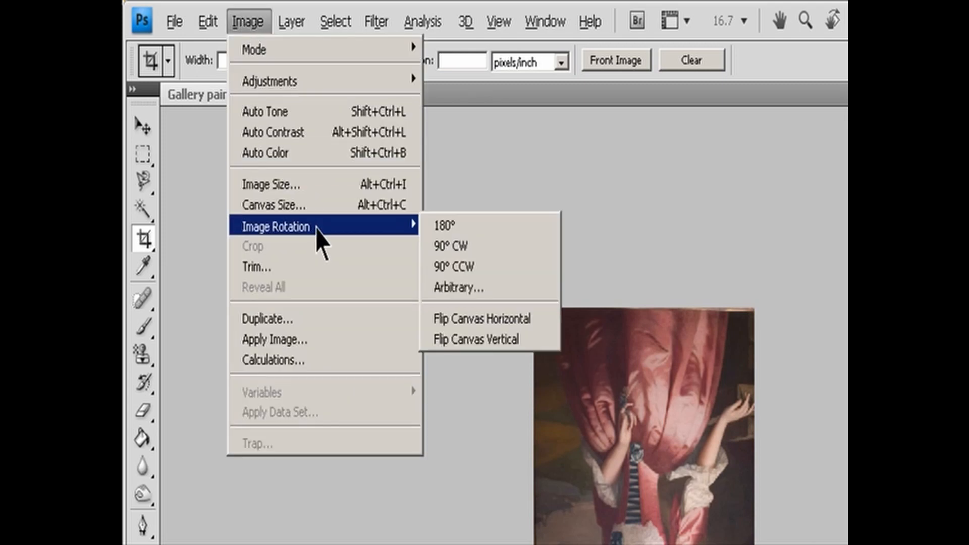
pyautogui.click(458, 287)
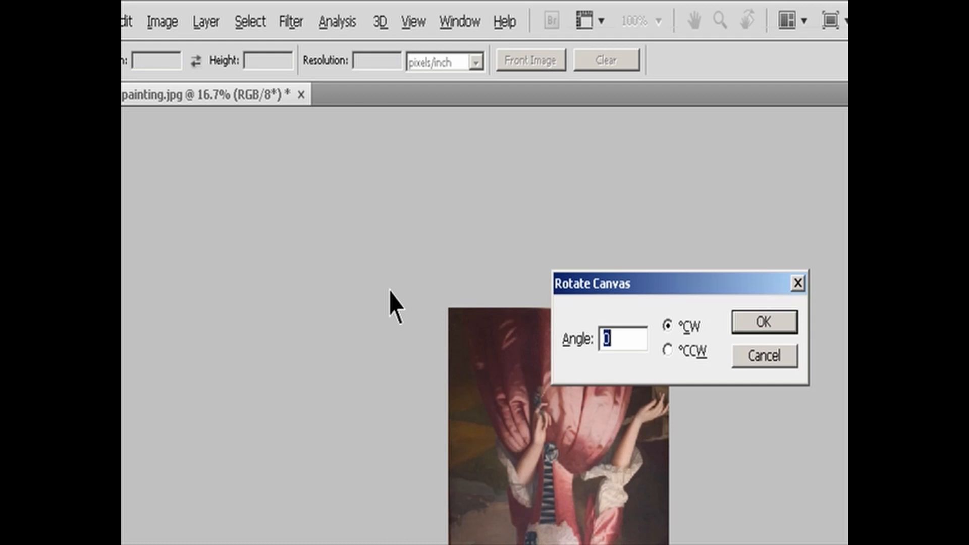
pyautogui.write('90')
pyautogui.press('Return')
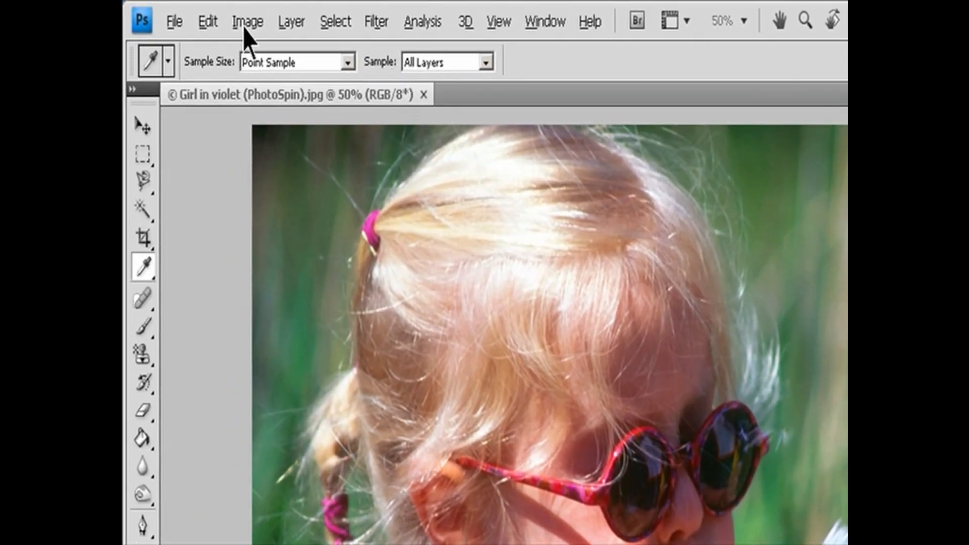
# - Open the Variations adjustment for the girl photo and switch through Shadows, Midtones, Highlights and Saturation, ending on Midtones
pyautogui.click(193, 13)
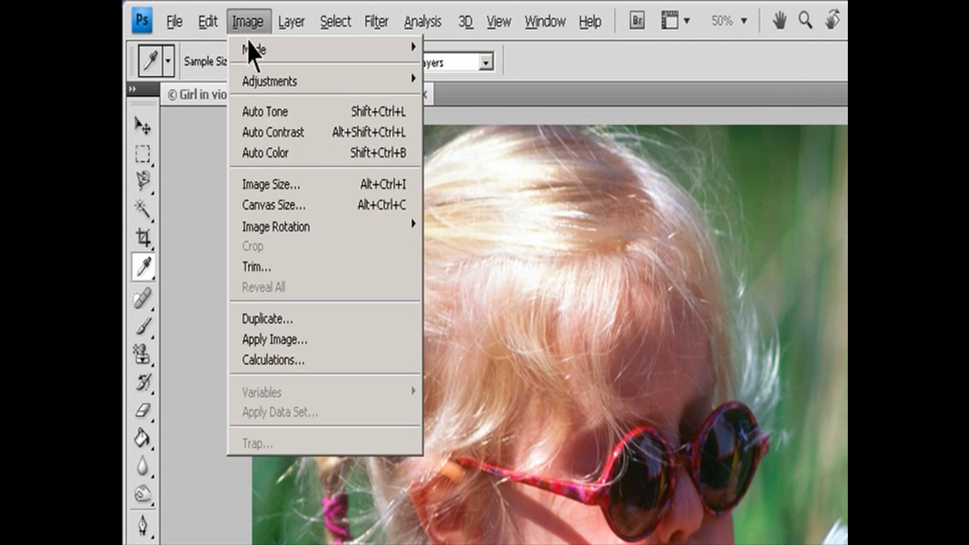
pyautogui.moveTo(264, 81)
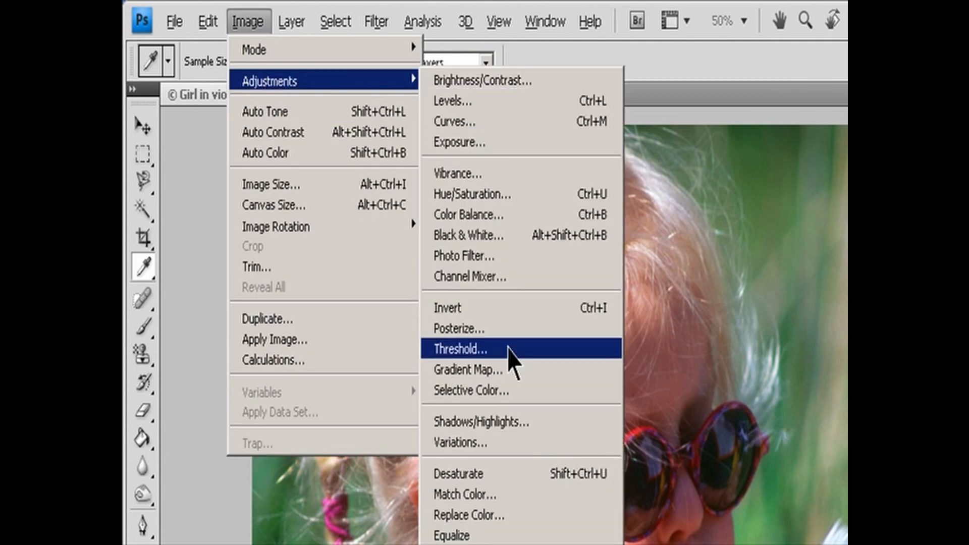
pyautogui.click(495, 442)
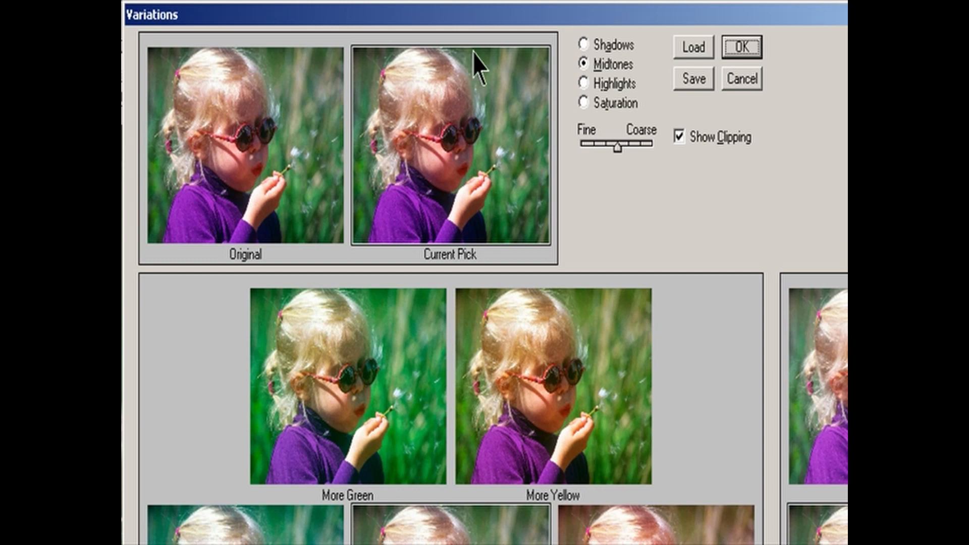
pyautogui.click(585, 46)
pyautogui.click(593, 65)
pyautogui.click(591, 84)
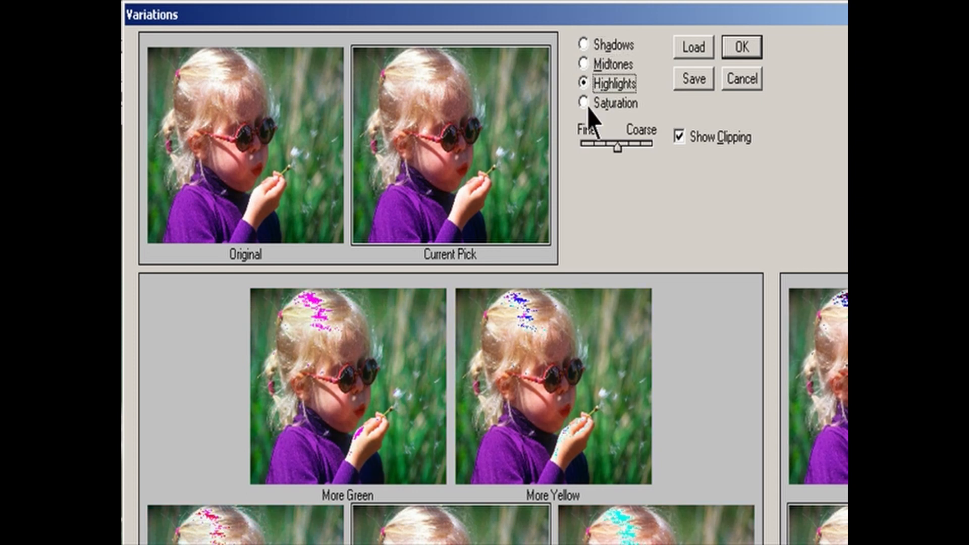
pyautogui.click(586, 104)
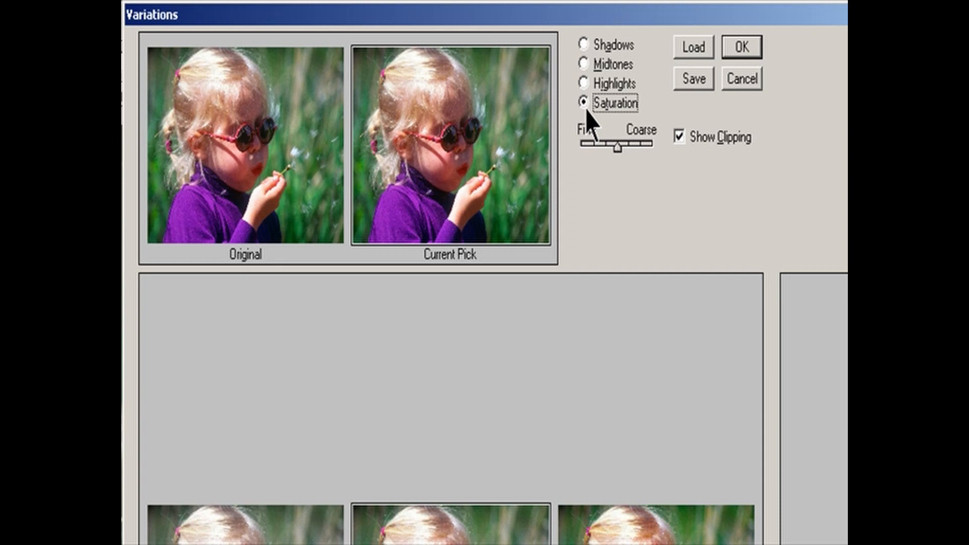
pyautogui.click(586, 66)
# - Try the Fine/Coarse intensity control in Variations and toggle Show Clipping off and back on
pyautogui.moveTo(615, 150)
pyautogui.mouseDown()
pyautogui.moveTo(648, 156)
pyautogui.moveTo(616, 162)
pyautogui.mouseUp()
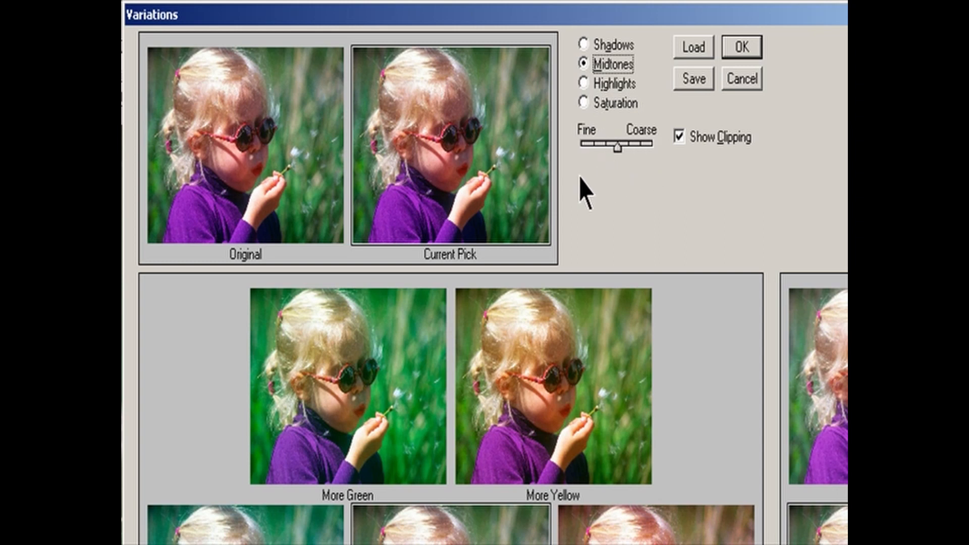
pyautogui.click(692, 143)
pyautogui.click(692, 143)
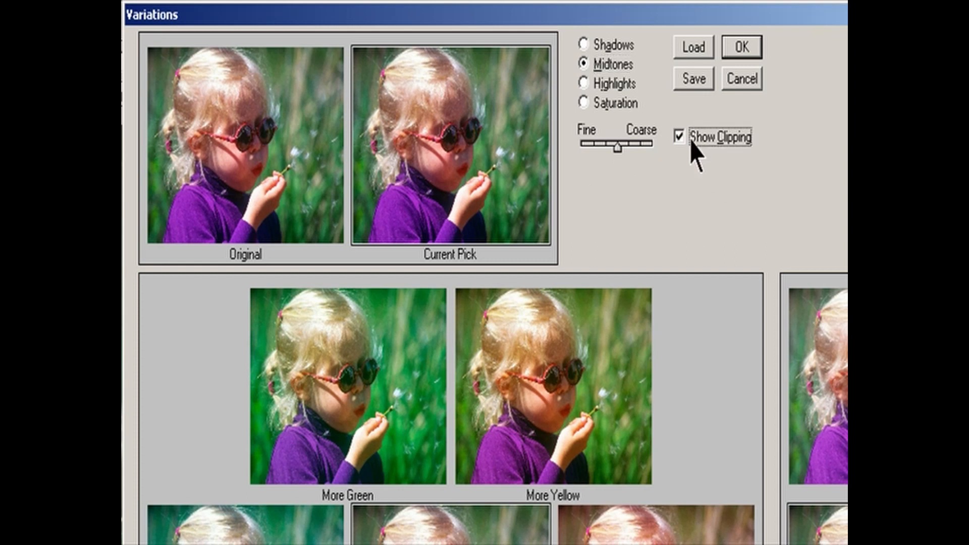
pyautogui.moveTo(615, 150)
pyautogui.mouseDown()
pyautogui.moveTo(638, 148)
pyautogui.moveTo(597, 156)
pyautogui.moveTo(621, 154)
pyautogui.mouseUp()
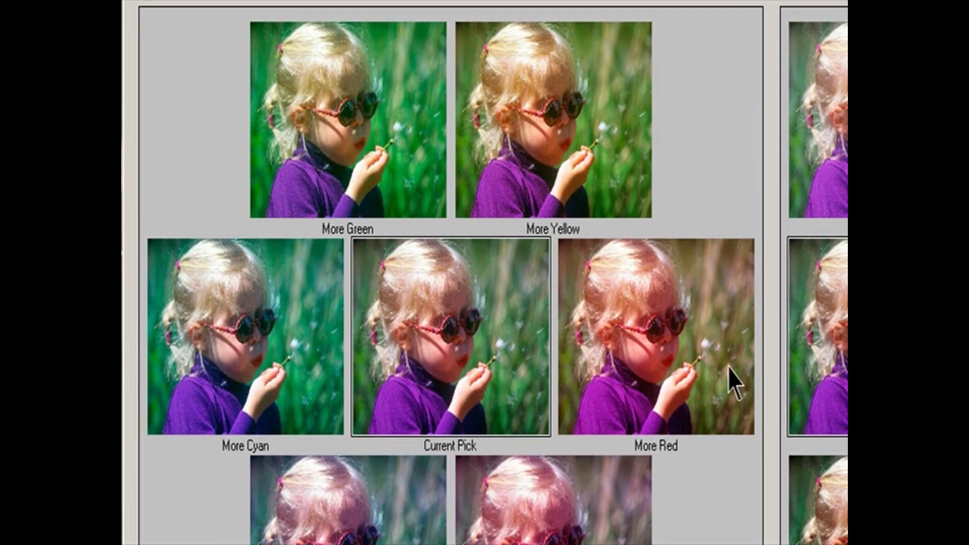
# - Shift the photo's midtones in turn with the More Red, More Yellow, More Magenta and More Green variations
pyautogui.click(713, 356)
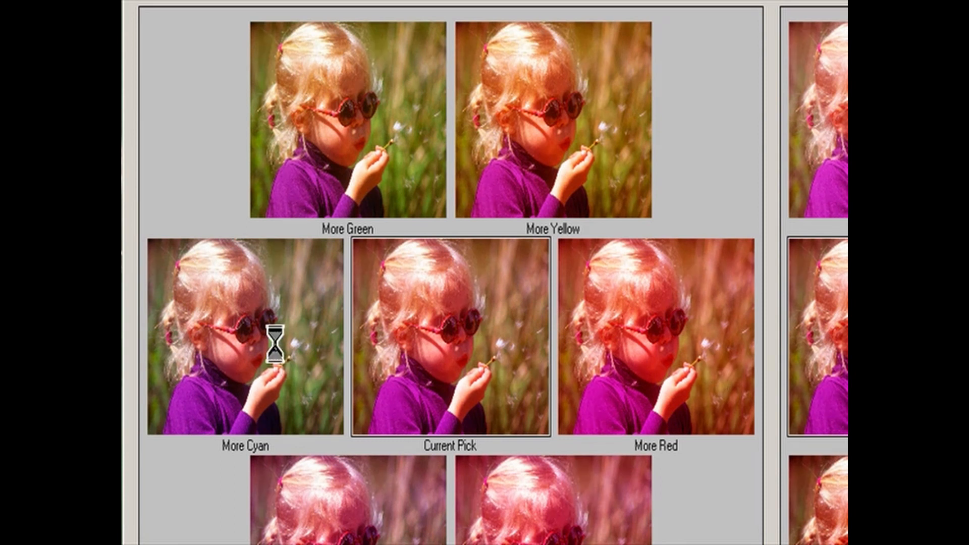
pyautogui.click(588, 146)
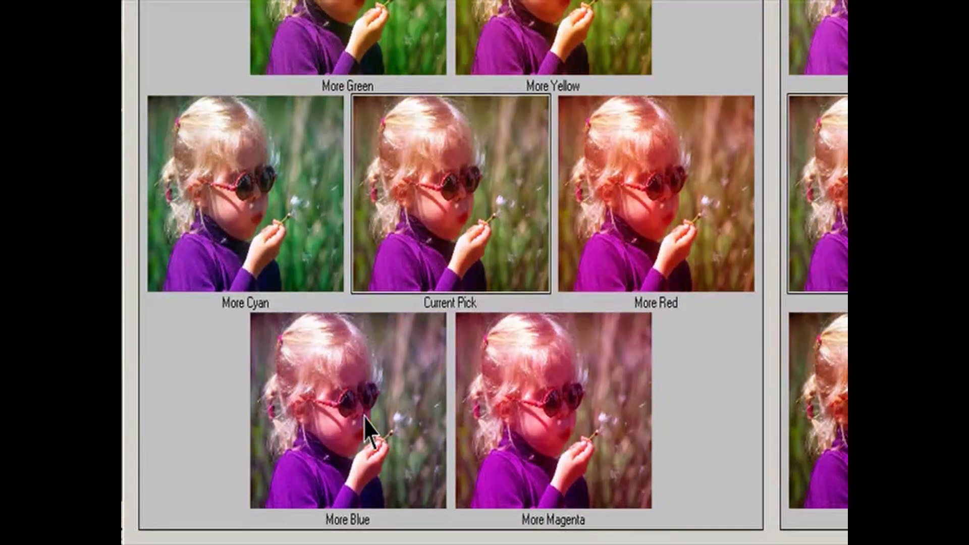
pyautogui.click(524, 489)
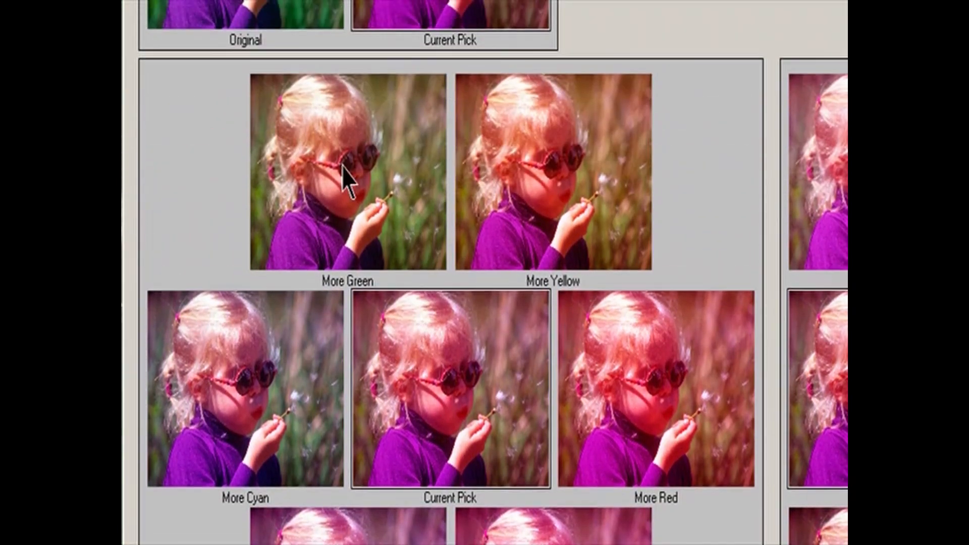
pyautogui.click(343, 166)
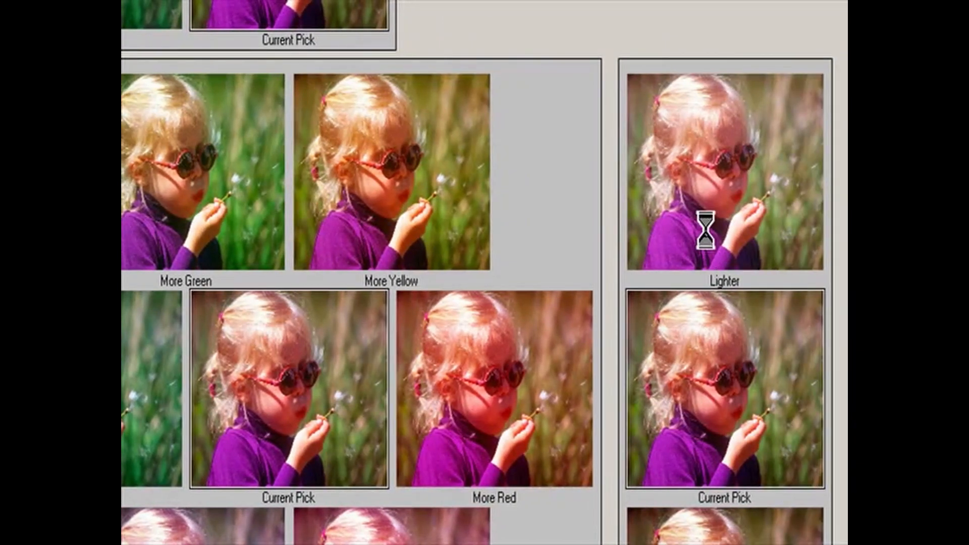
# - Try the Lighter variation on the photo and counter it with the Darker variation
pyautogui.click(706, 233)
pyautogui.click(705, 230)
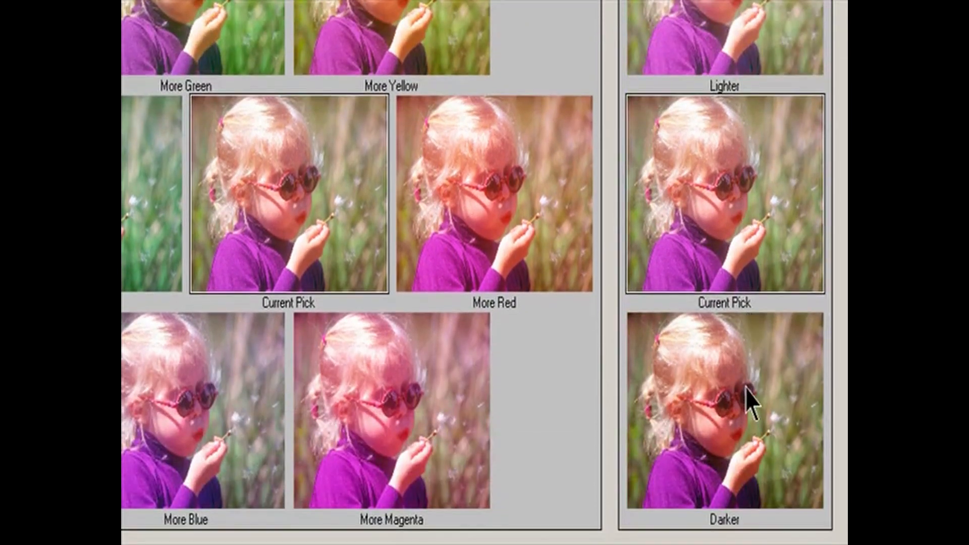
pyautogui.click(745, 390)
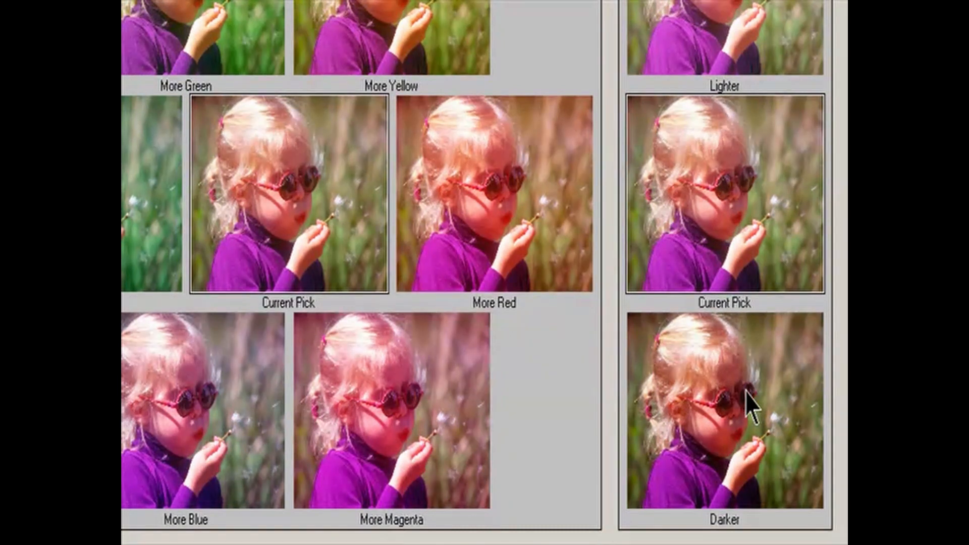
pyautogui.click(746, 390)
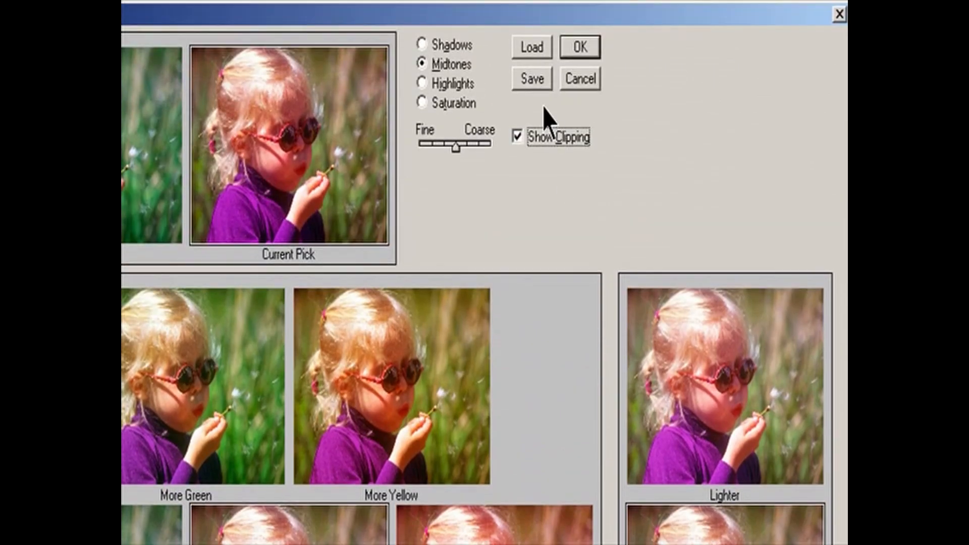
# - Save the variation settings as Variation1 in the Lesson 04 folder and apply the Variations adjustment to the photo
pyautogui.click(538, 81)
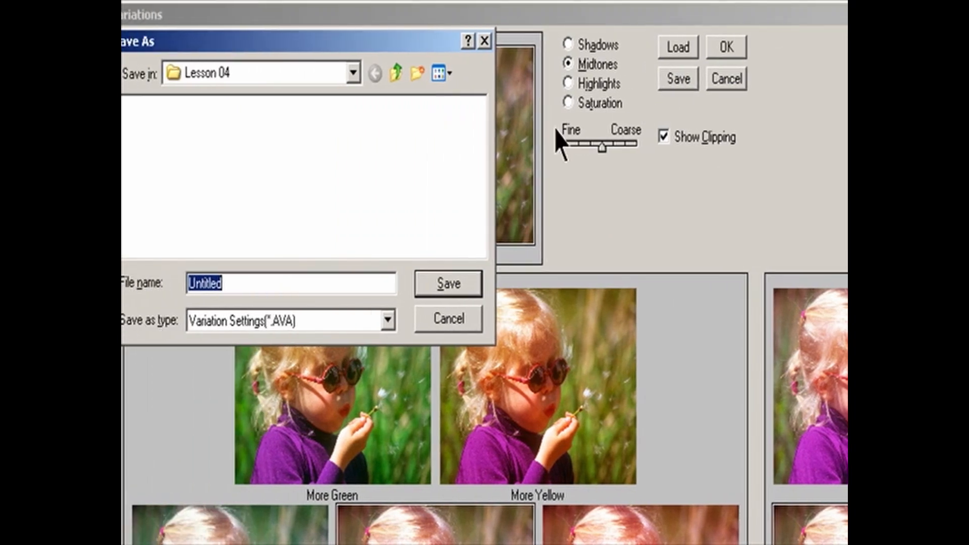
pyautogui.doubleClick(268, 283)
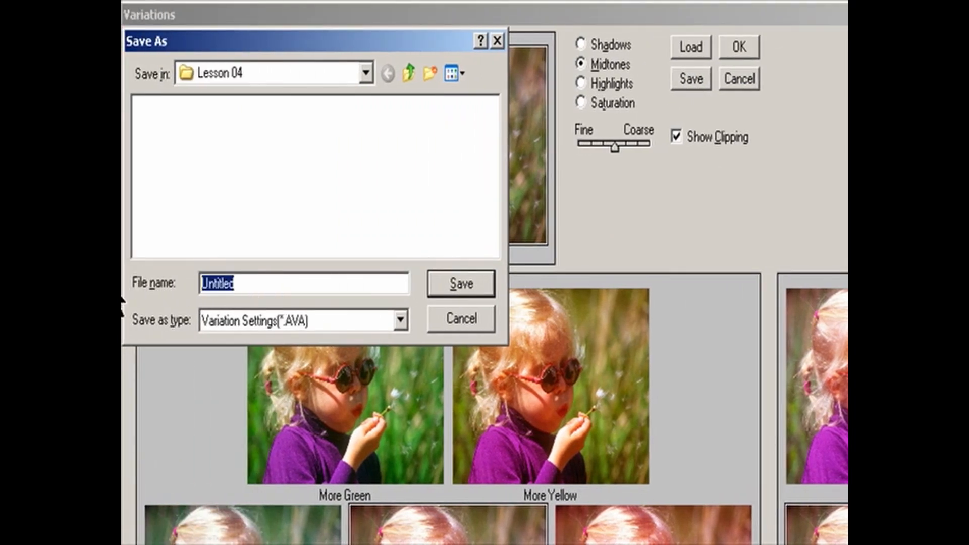
pyautogui.write('Var')
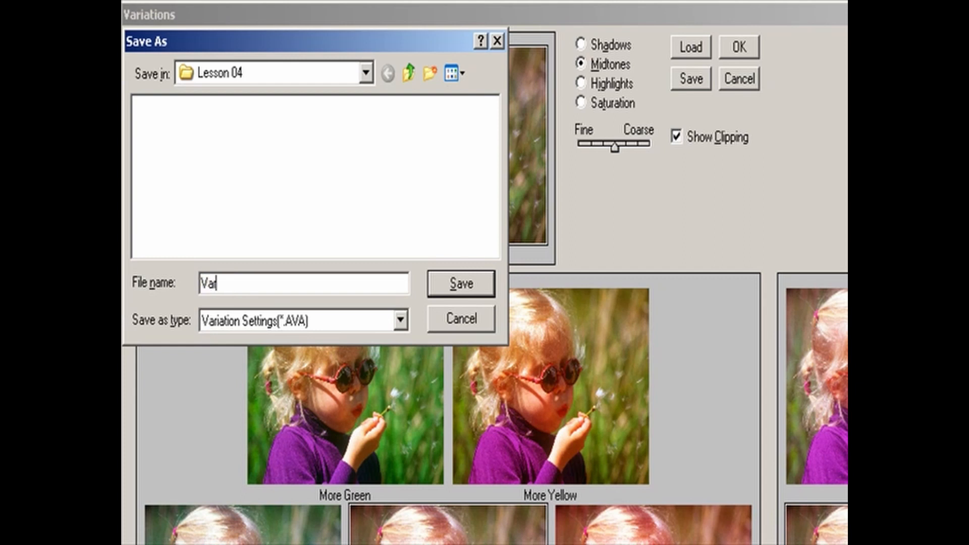
pyautogui.write('iation1')
pyautogui.press('Return')
pyautogui.click(738, 45)
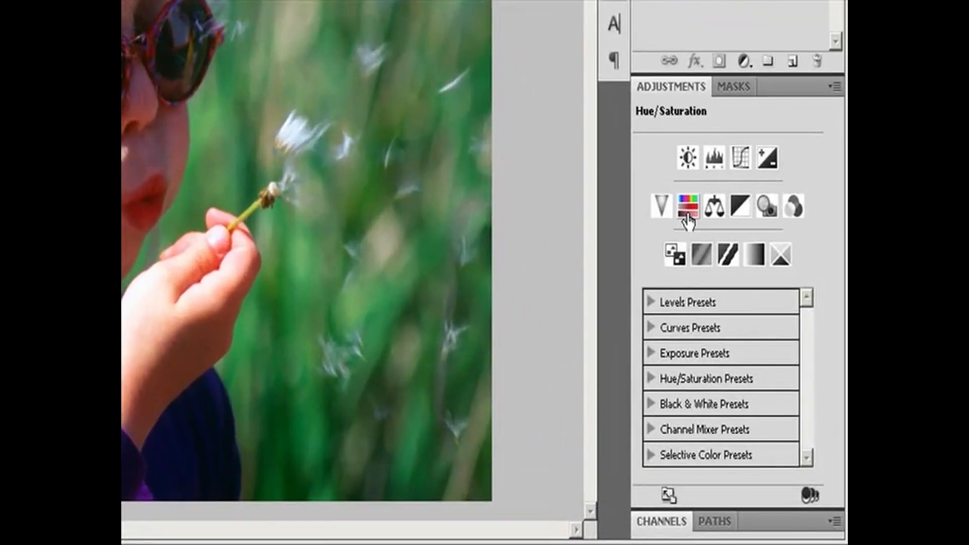
# - Add a Hue/Saturation adjustment layer to the girl photo with Normal mode and 100% opacity
pyautogui.click(834, 87)
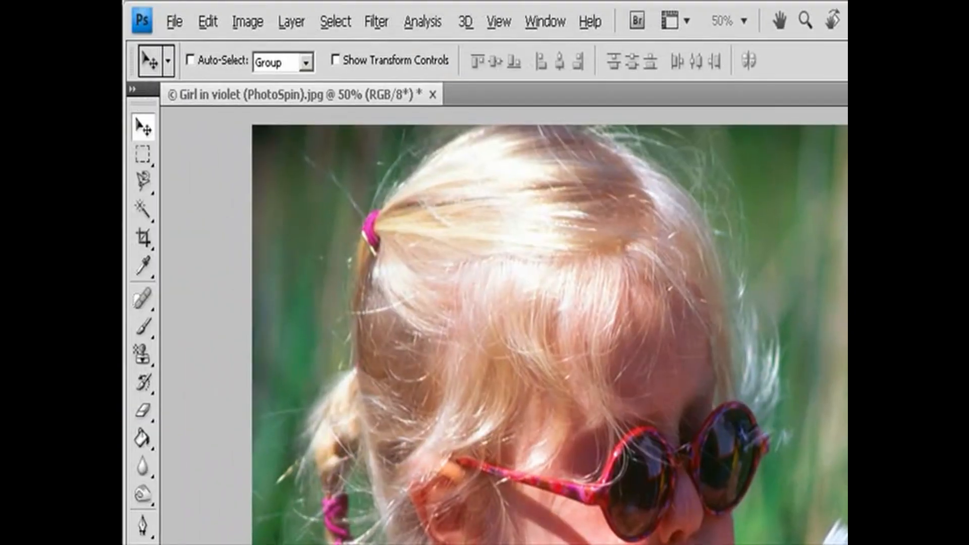
pyautogui.click(293, 22)
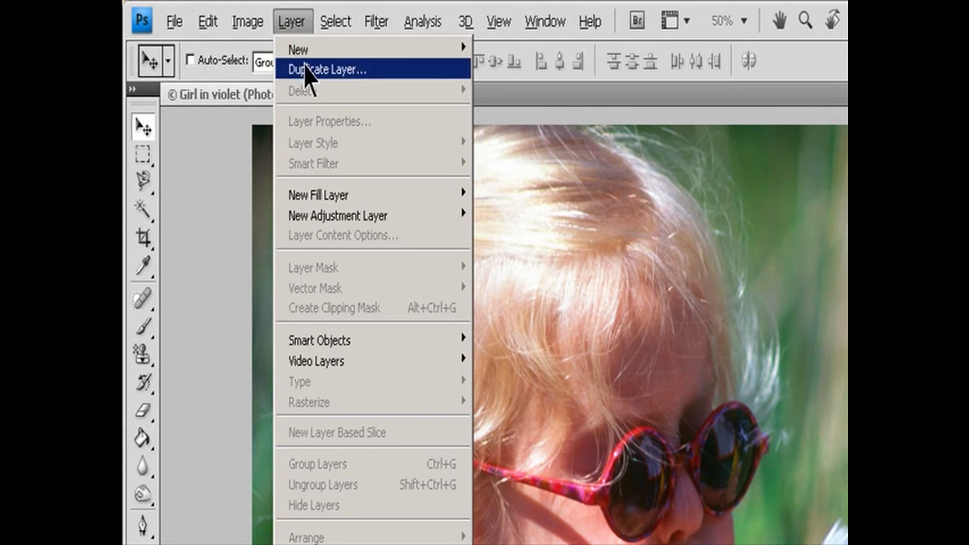
pyautogui.moveTo(400, 220)
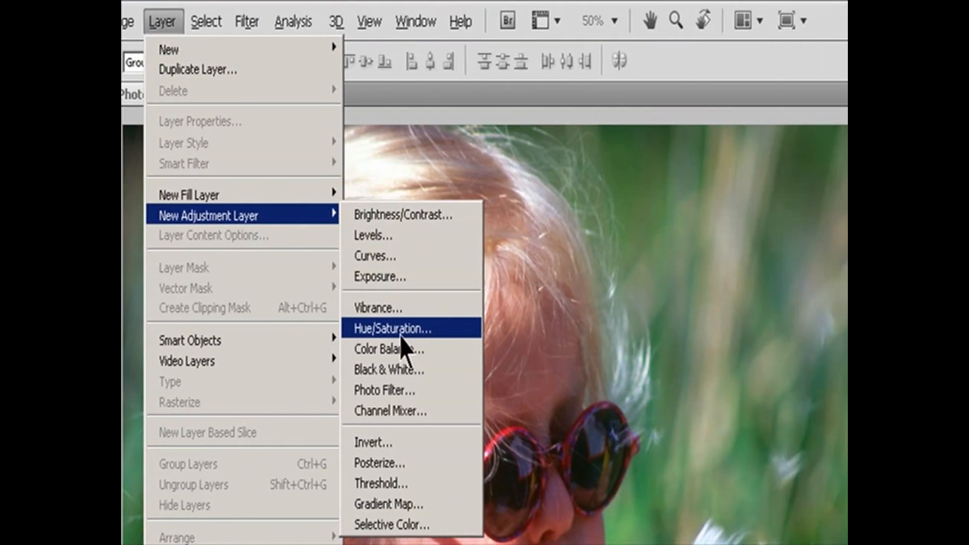
pyautogui.click(530, 335)
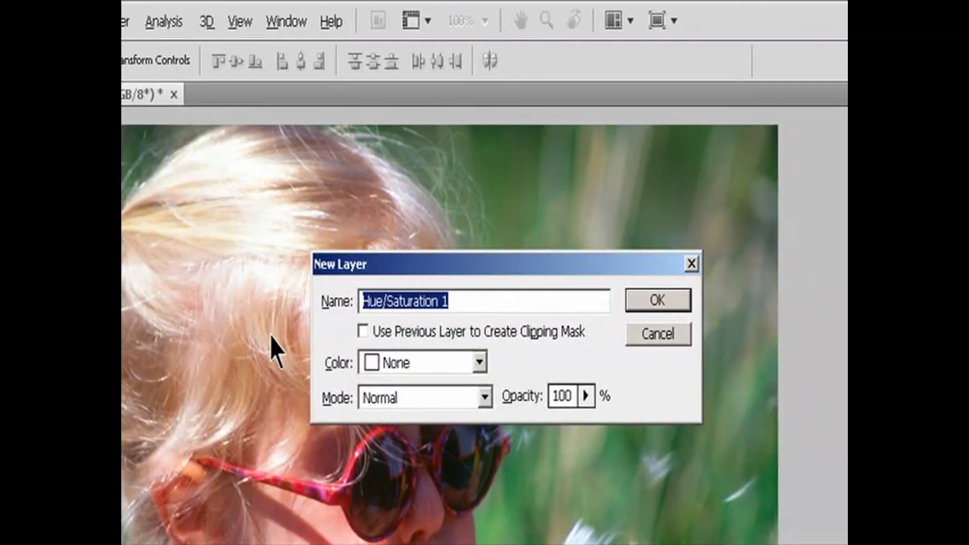
pyautogui.click(648, 302)
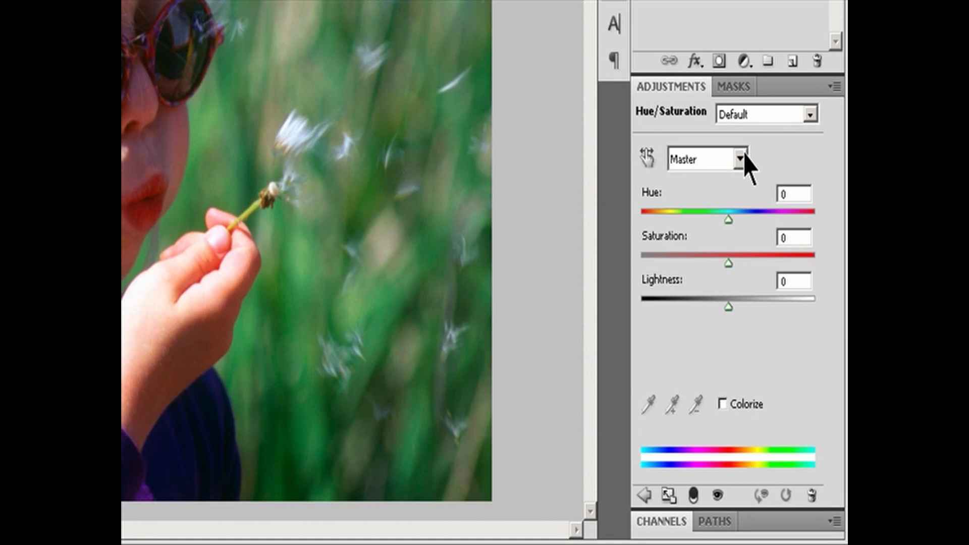
# - Shift the Blues in the girl photo to hue -32 and saturation +98, and raise their lightness
pyautogui.click(740, 159)
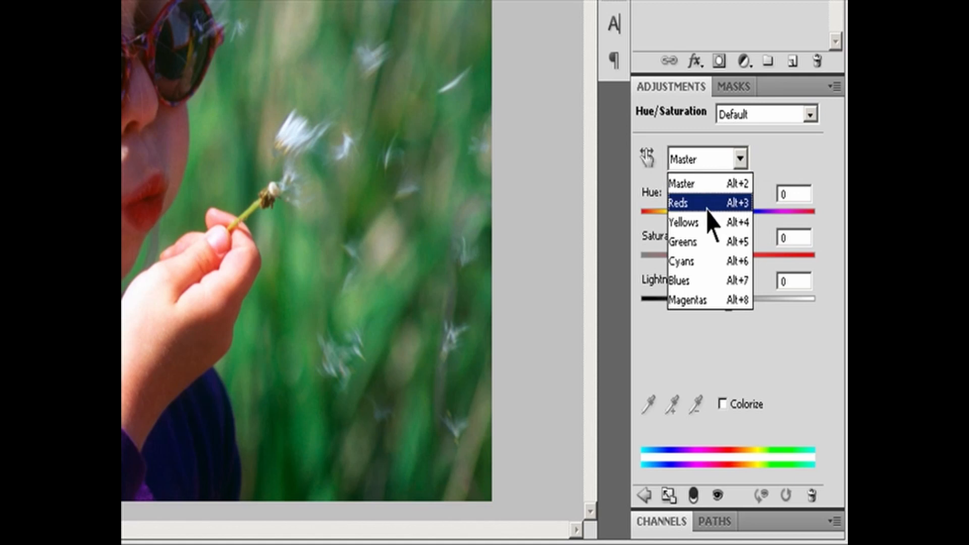
pyautogui.click(706, 282)
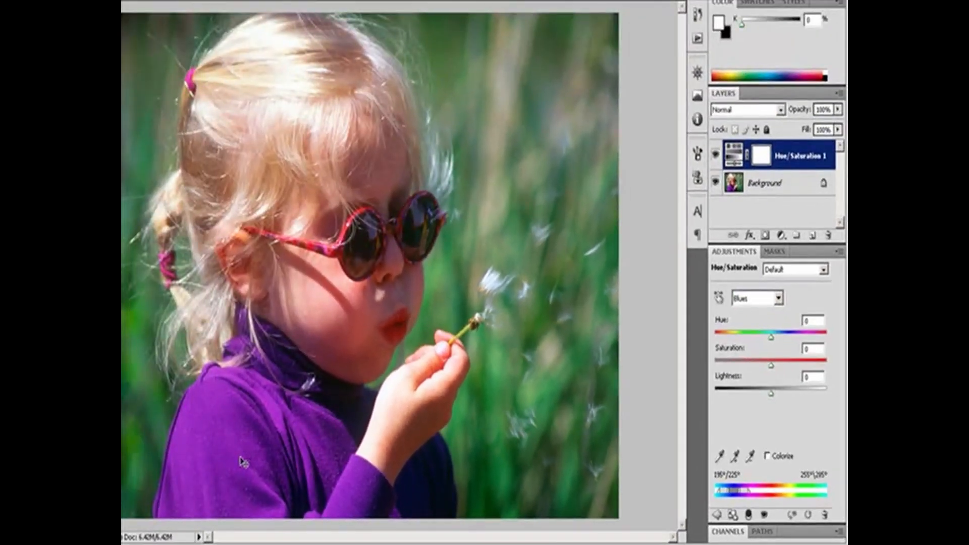
pyautogui.moveTo(772, 339); pyautogui.dragTo(753, 345)
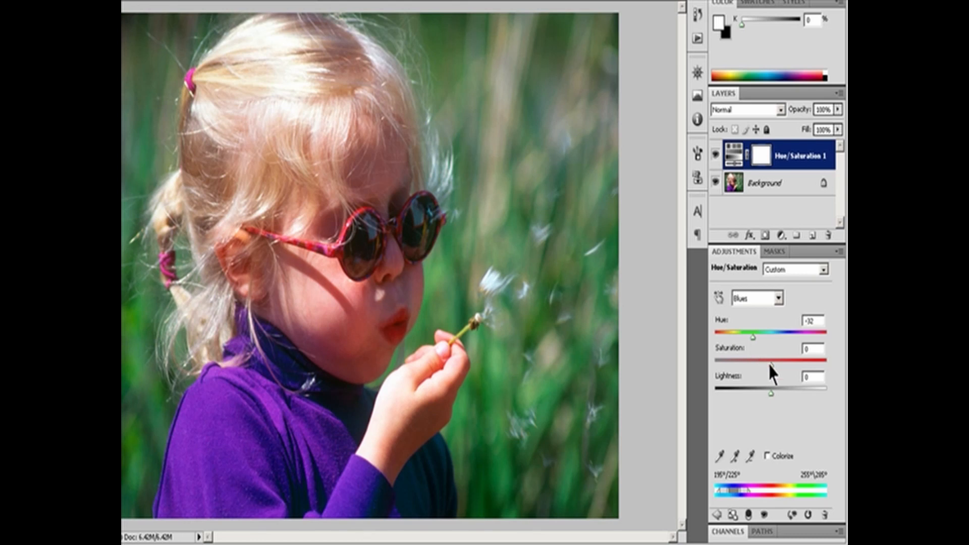
pyautogui.moveTo(769, 363); pyautogui.dragTo(825, 372)
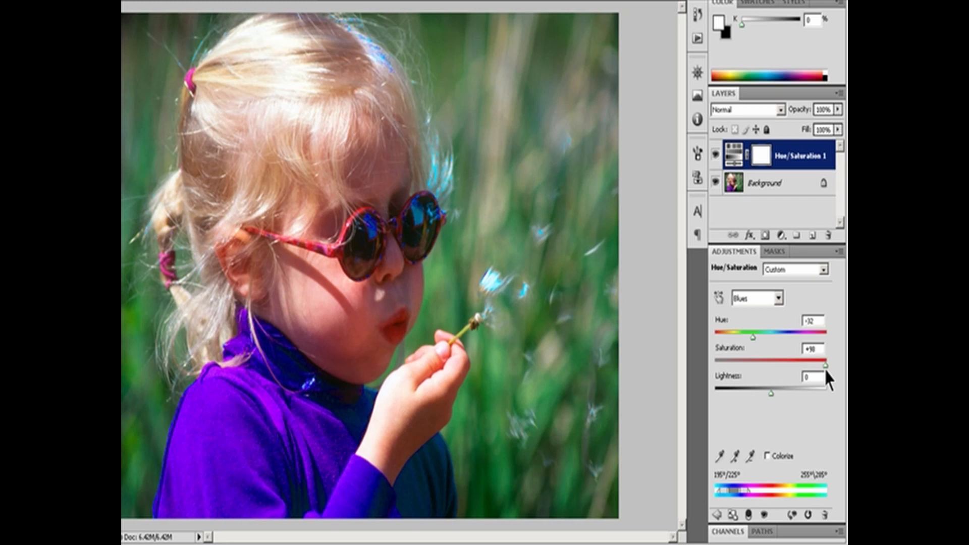
pyautogui.moveTo(770, 393)
pyautogui.mouseDown()
pyautogui.moveTo(699, 394)
pyautogui.moveTo(787, 395)
pyautogui.mouseUp()
pyautogui.moveTo(787, 393); pyautogui.dragTo(802, 394)
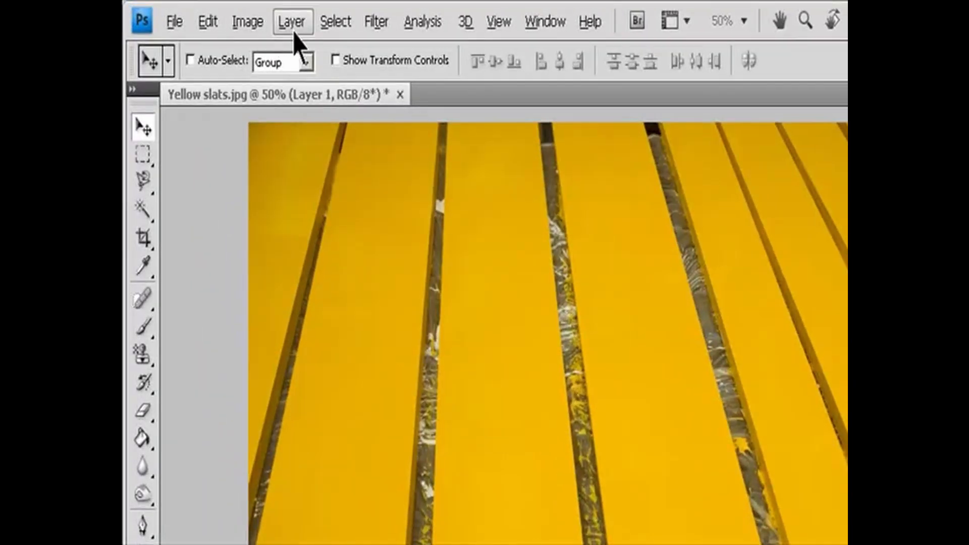
# - Add a Hue/Saturation adjustment layer to the Yellow slats image
pyautogui.click(220, 14)
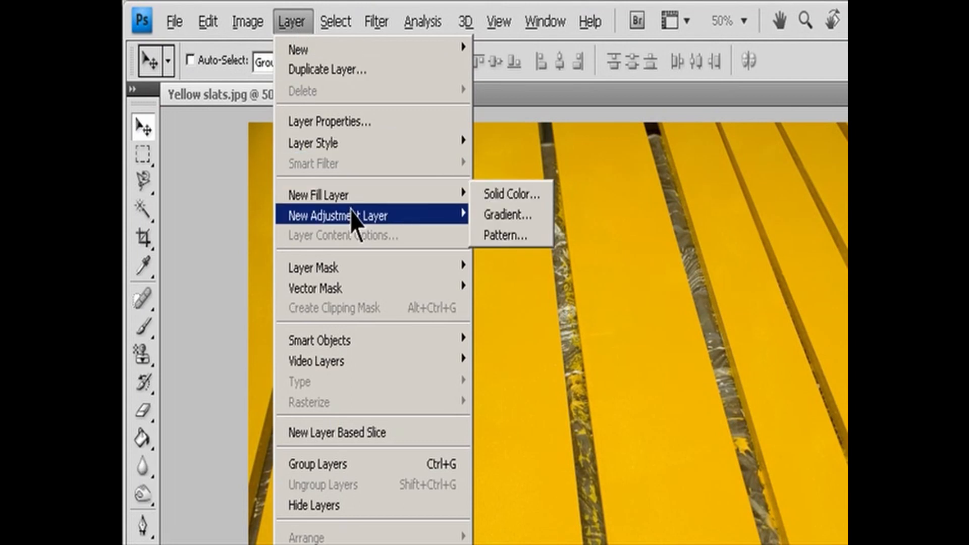
pyautogui.moveTo(419, 216)
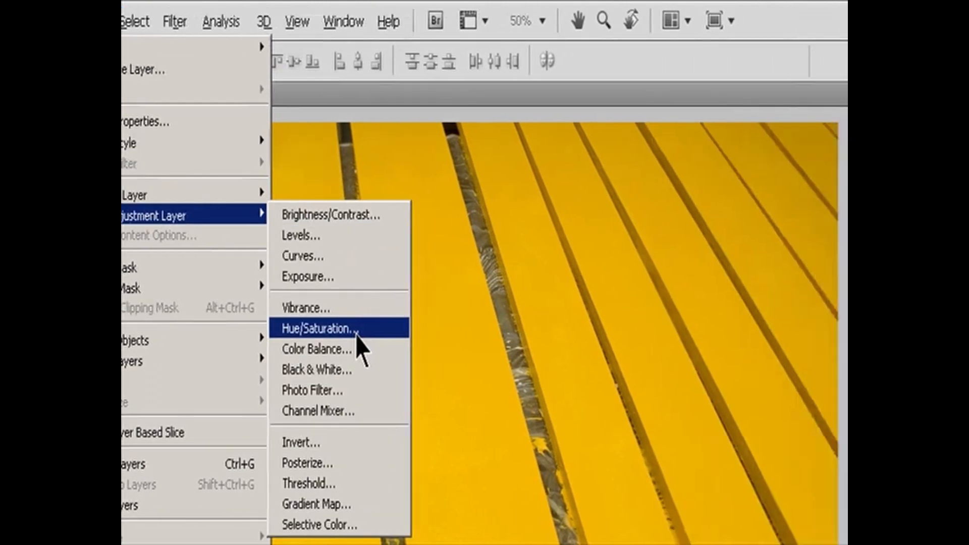
pyautogui.click(555, 329)
pyautogui.click(502, 306)
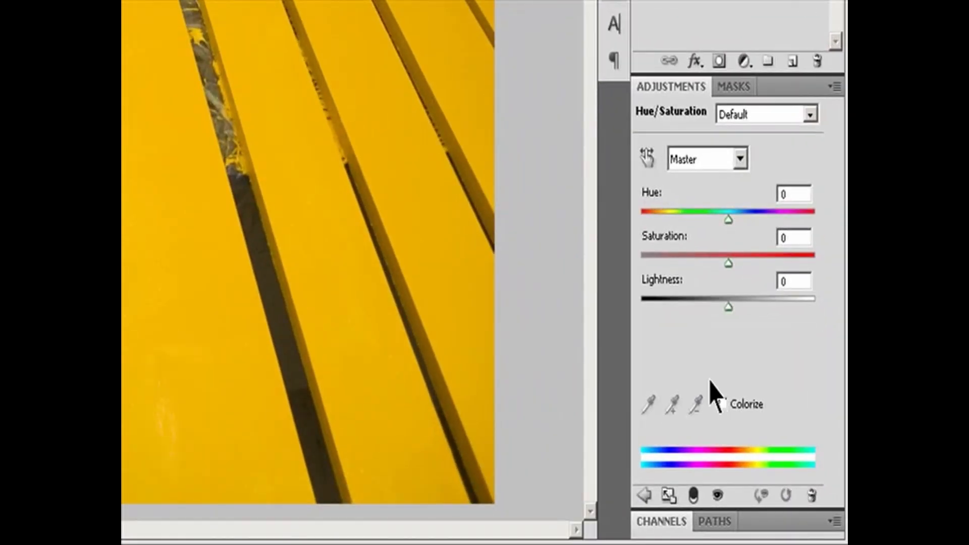
# - Try the Colorize option on the slats' Hue/Saturation adjustment and turn it off again
pyautogui.click(723, 403)
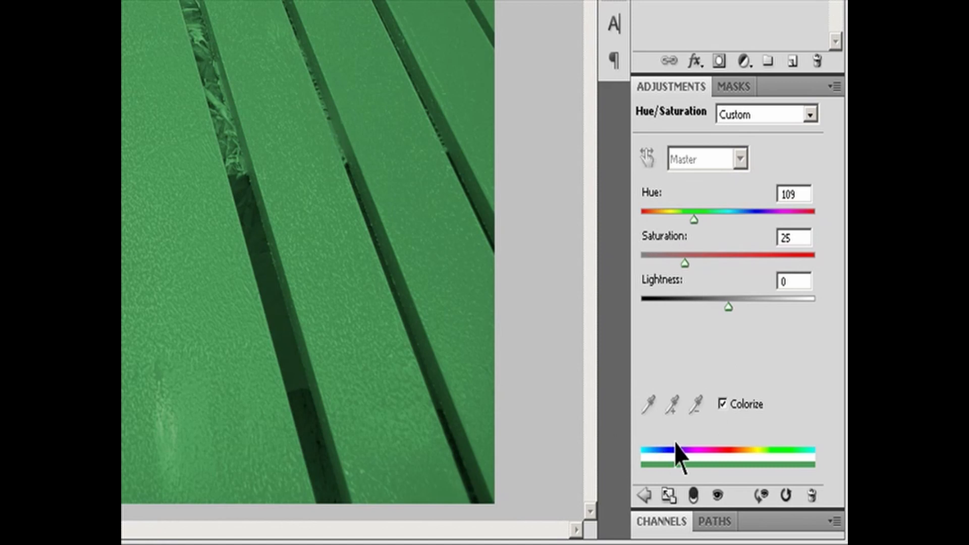
pyautogui.click(726, 405)
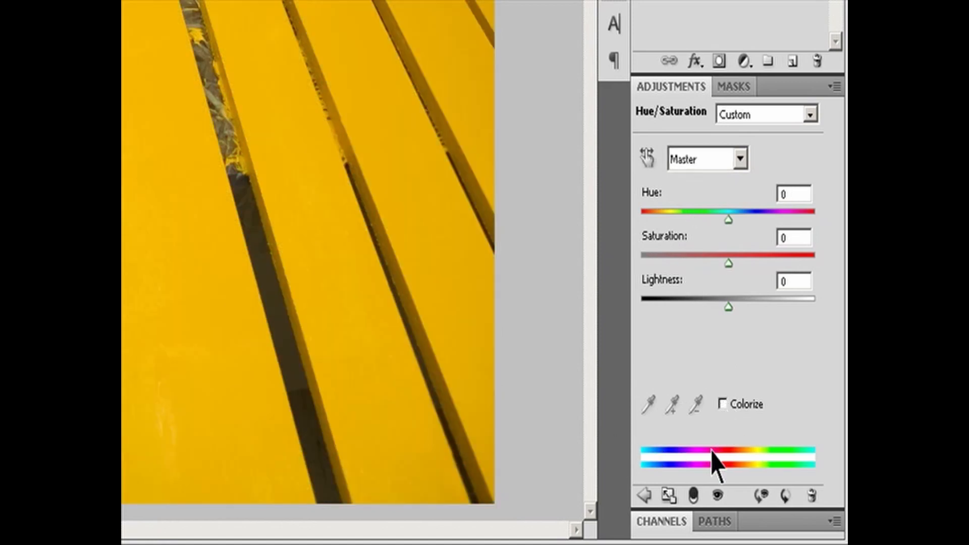
pyautogui.click(722, 404)
pyautogui.click(723, 403)
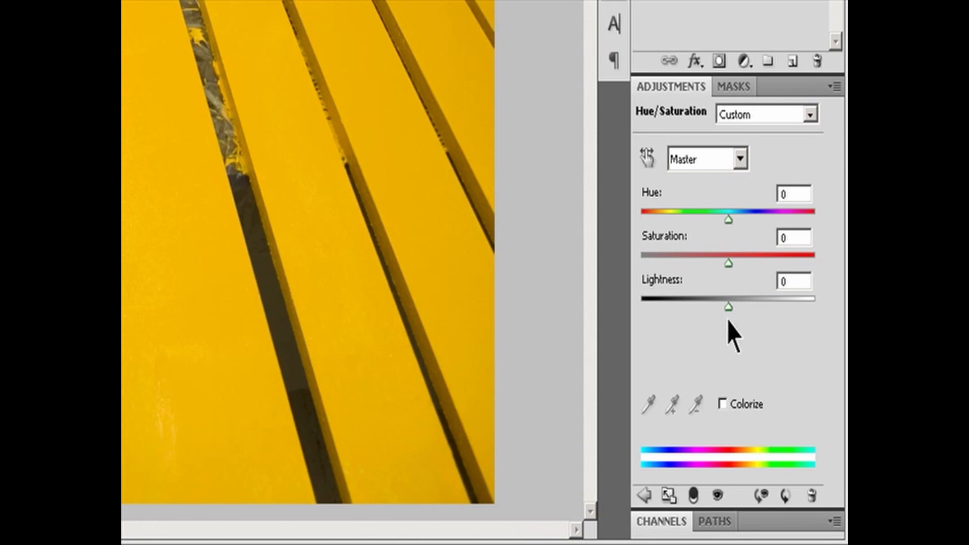
# - Extend the Yellows color range down to 297°/336° and sample the yellow slats with the adjustment's eyedropper
pyautogui.click(739, 158)
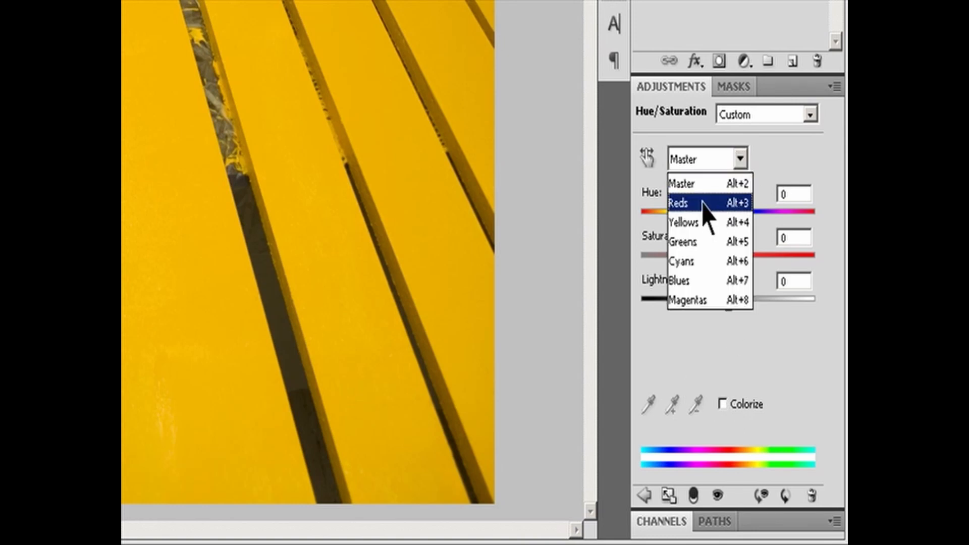
pyautogui.click(694, 222)
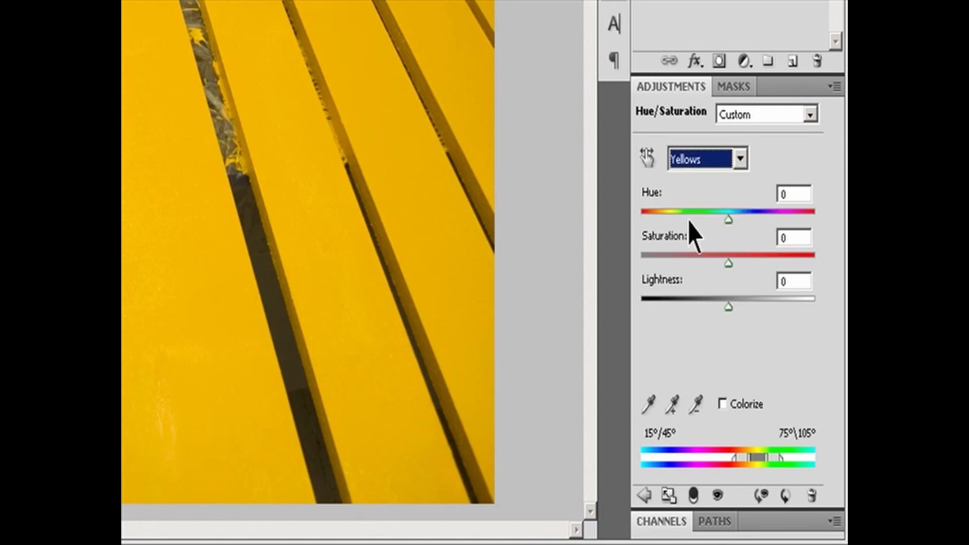
pyautogui.moveTo(737, 458); pyautogui.dragTo(697, 460)
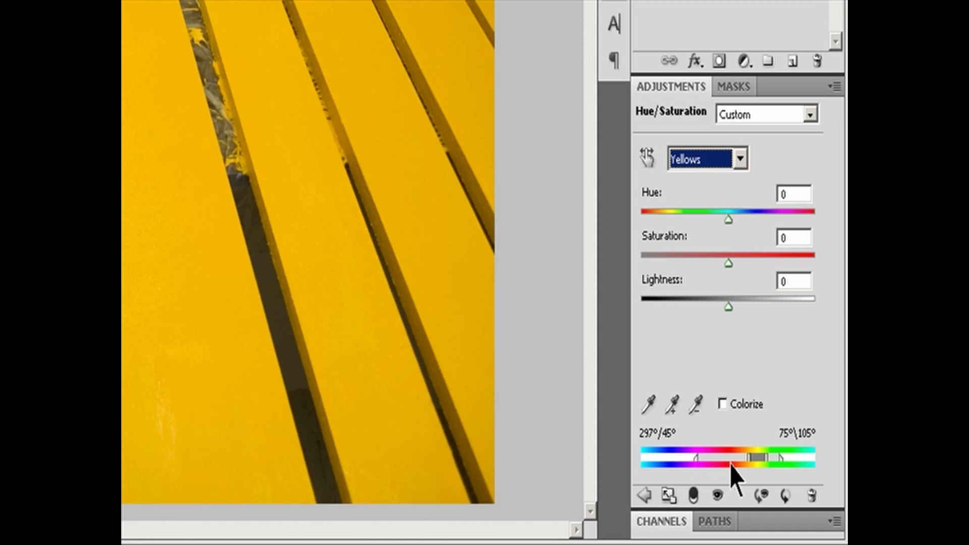
pyautogui.moveTo(750, 460); pyautogui.dragTo(716, 462)
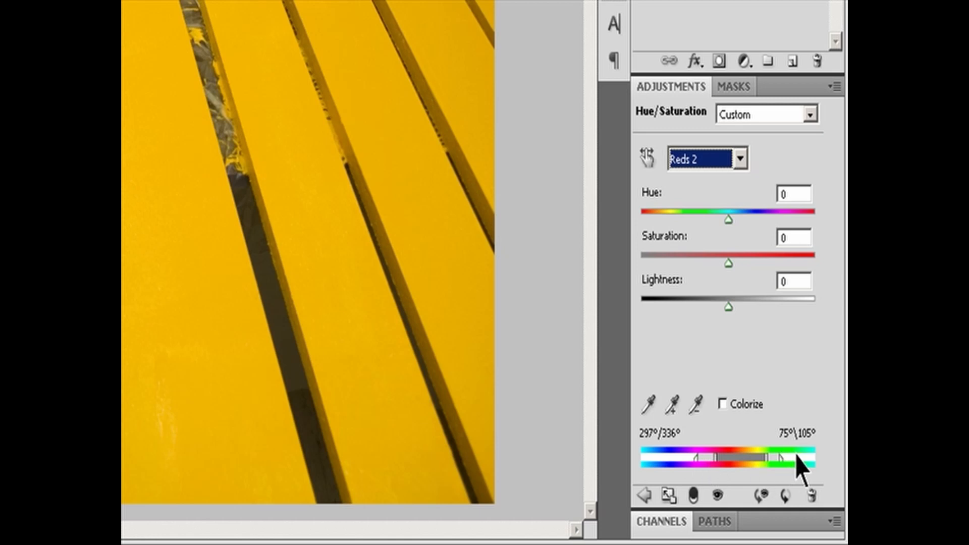
pyautogui.click(648, 403)
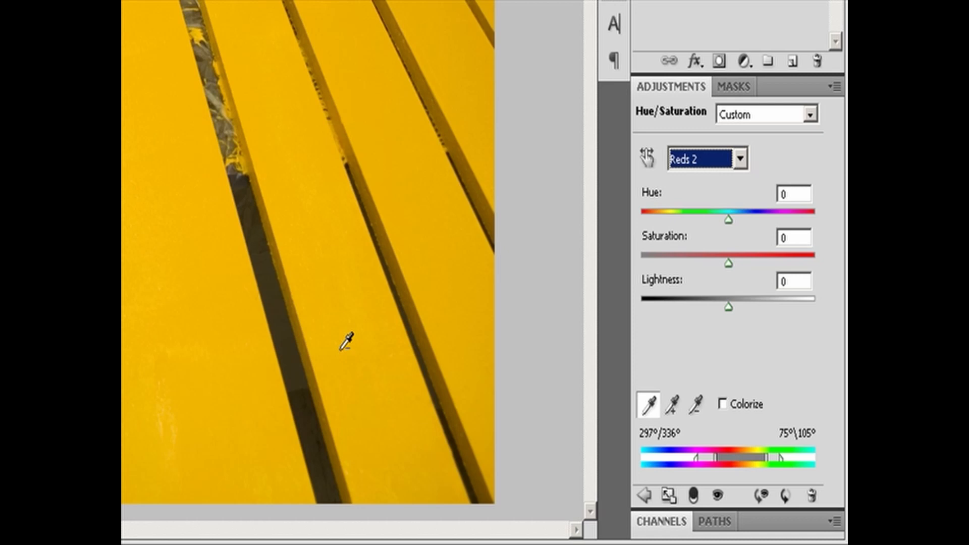
pyautogui.press('alt')
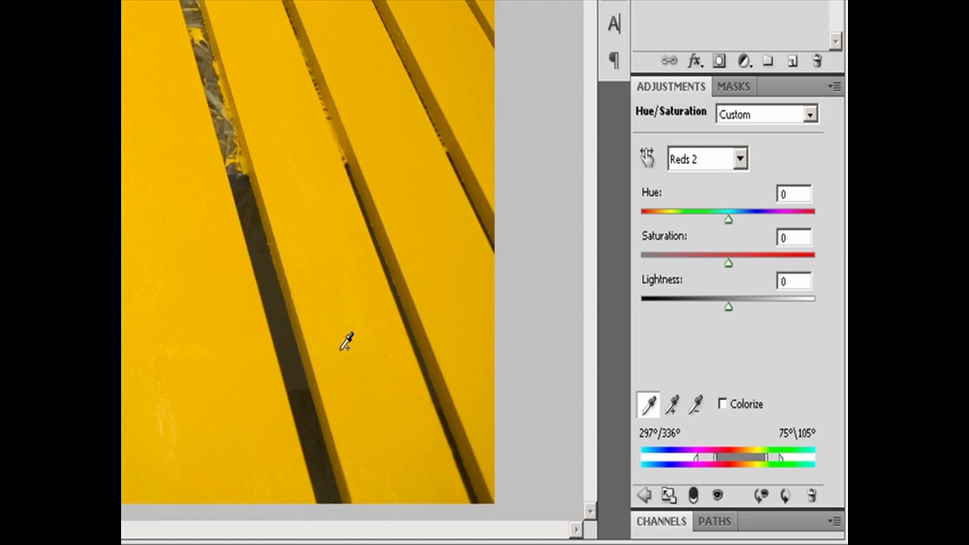
pyautogui.click(369, 360)
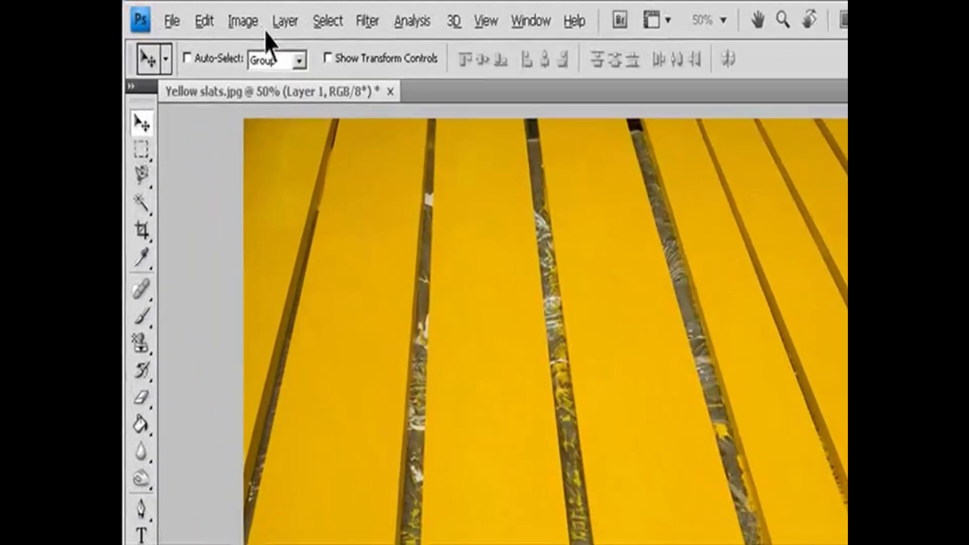
# - Set the Yellow slats image's color mode to RGB Color
pyautogui.click(193, 13)
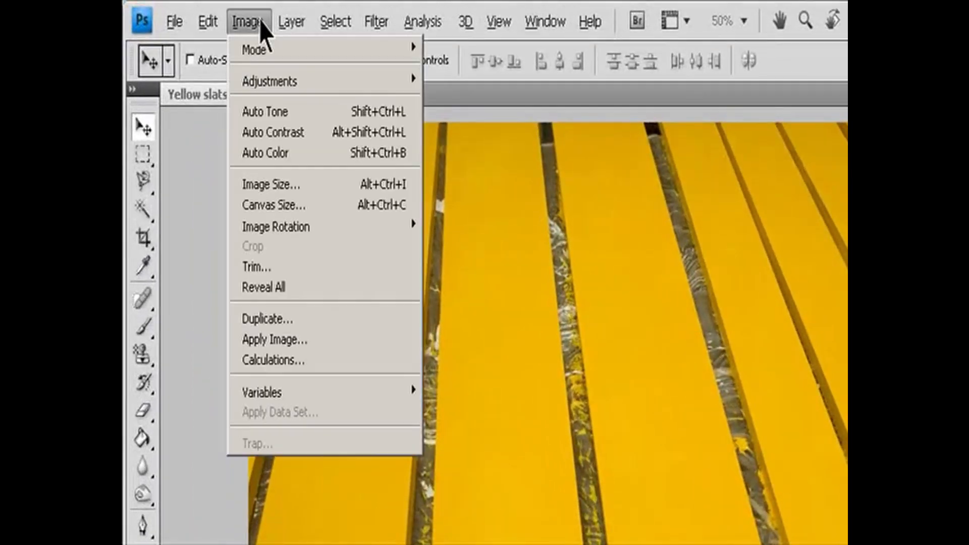
pyautogui.moveTo(264, 56)
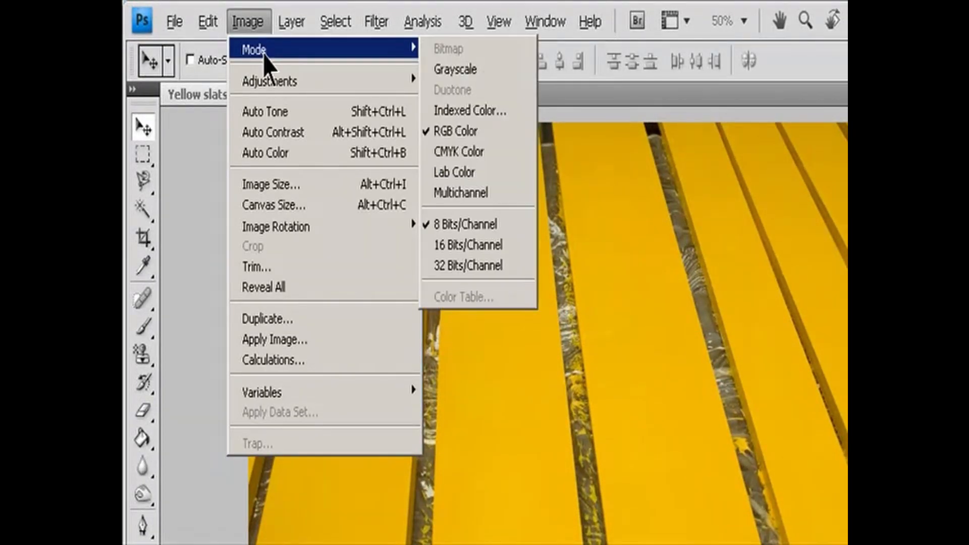
pyautogui.click(492, 135)
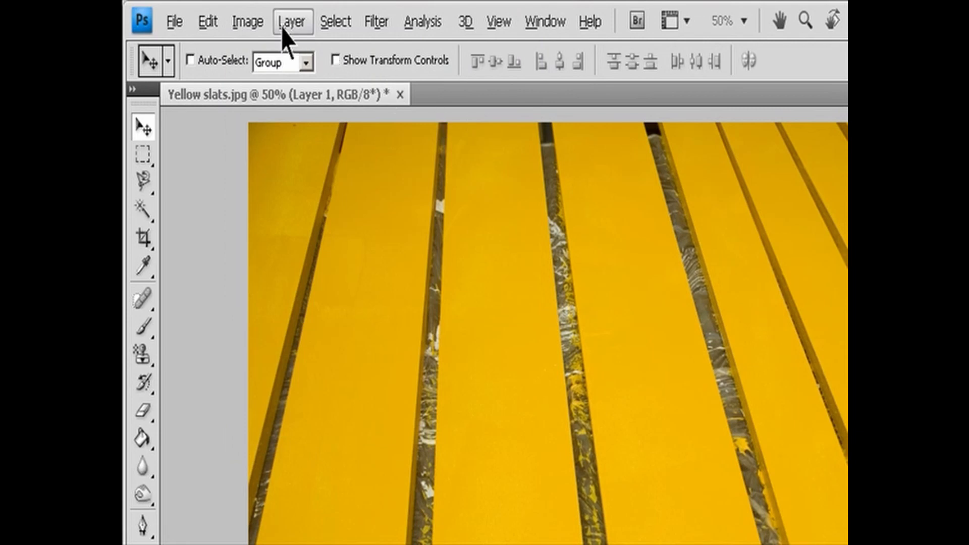
pyautogui.click(247, 21)
pyautogui.moveTo(264, 53)
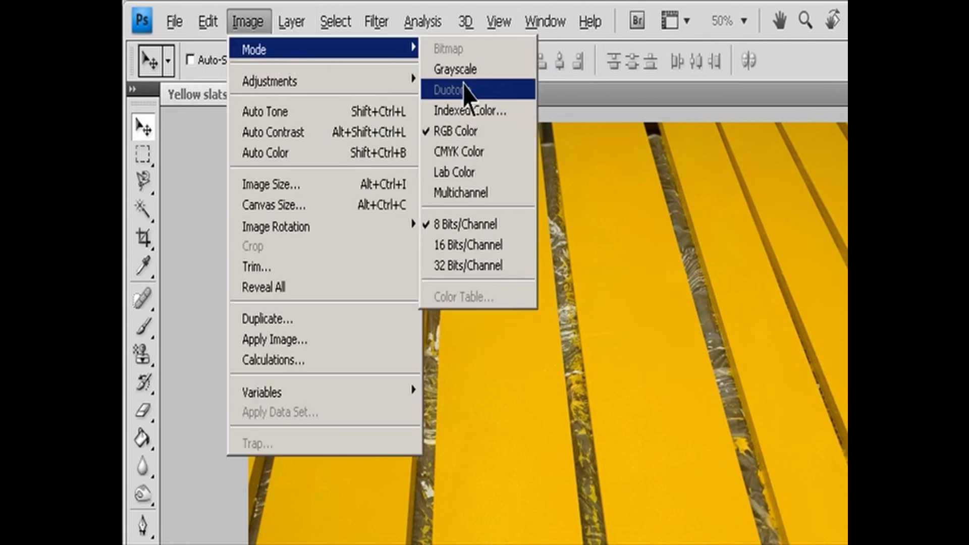
pyautogui.click(490, 132)
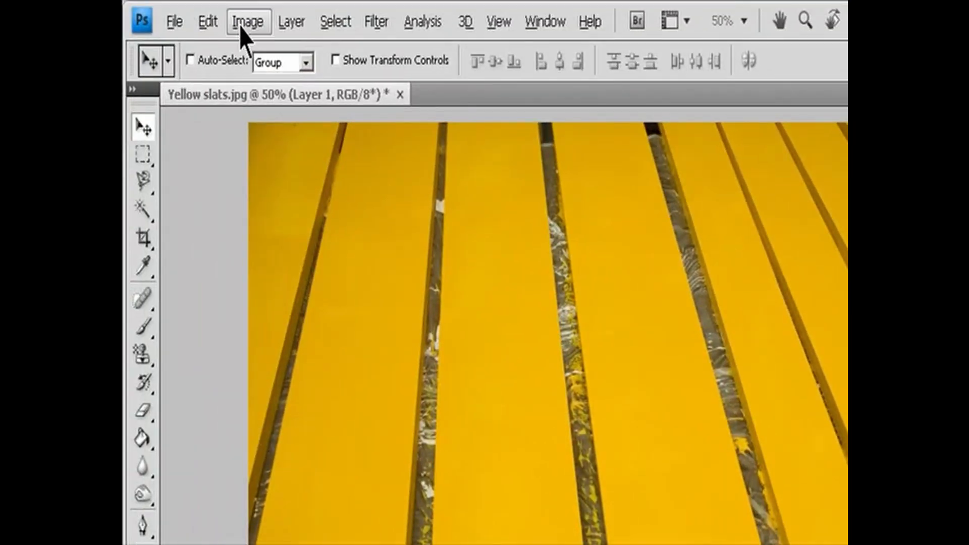
# - Add a Hue/Saturation adjustment layer above the slats layer with Normal mode and 100% opacity
pyautogui.click(287, 23)
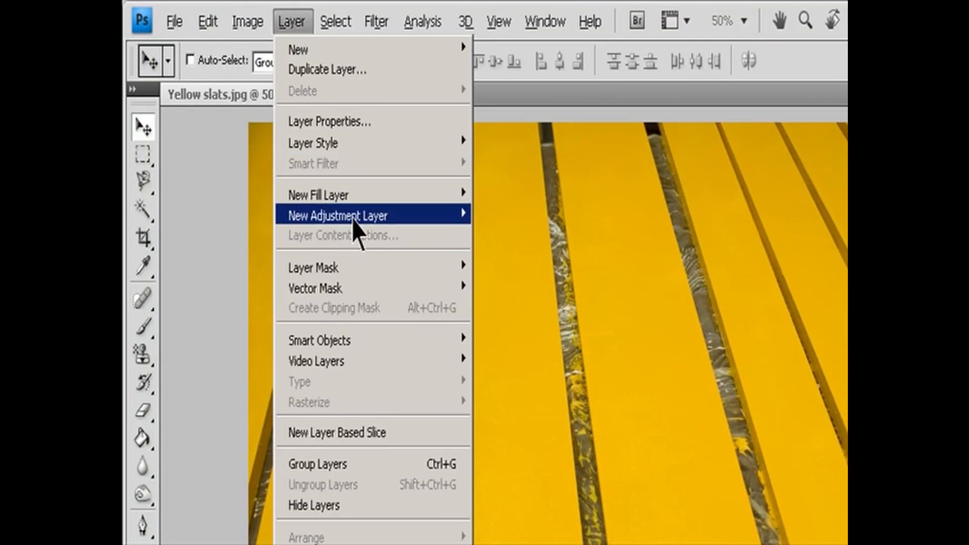
pyautogui.moveTo(352, 229)
pyautogui.click(555, 334)
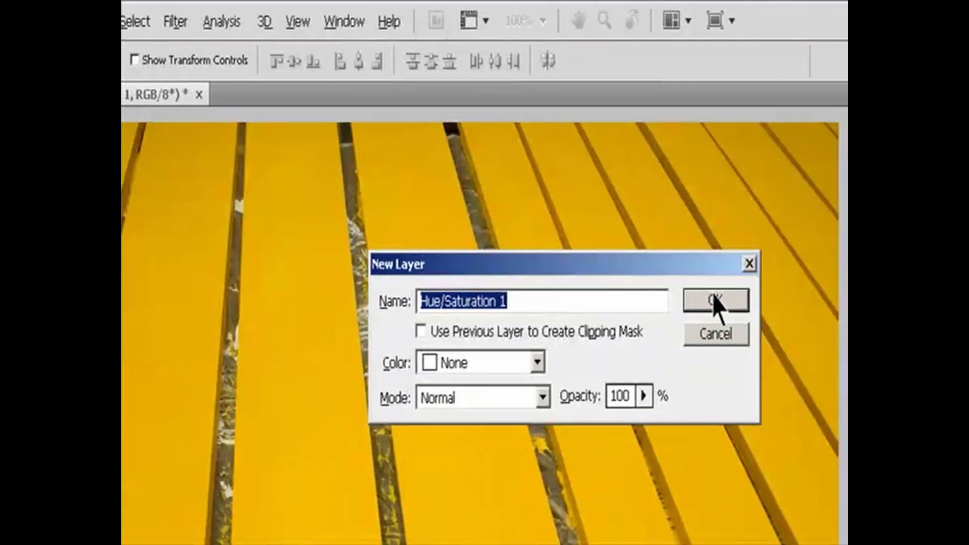
pyautogui.click(908, 302)
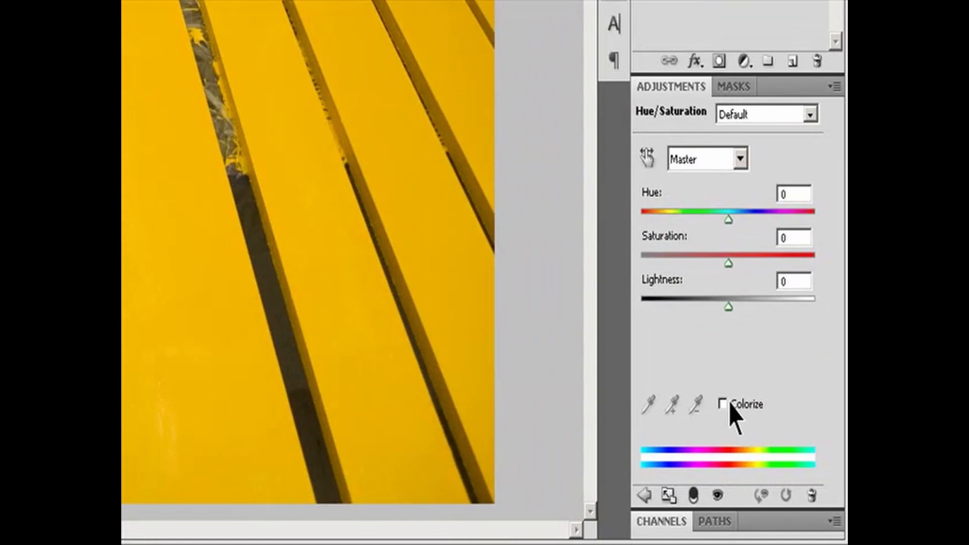
# - Colorize the slats with hue 162 and saturation 10, and increase the lightness
pyautogui.click(730, 404)
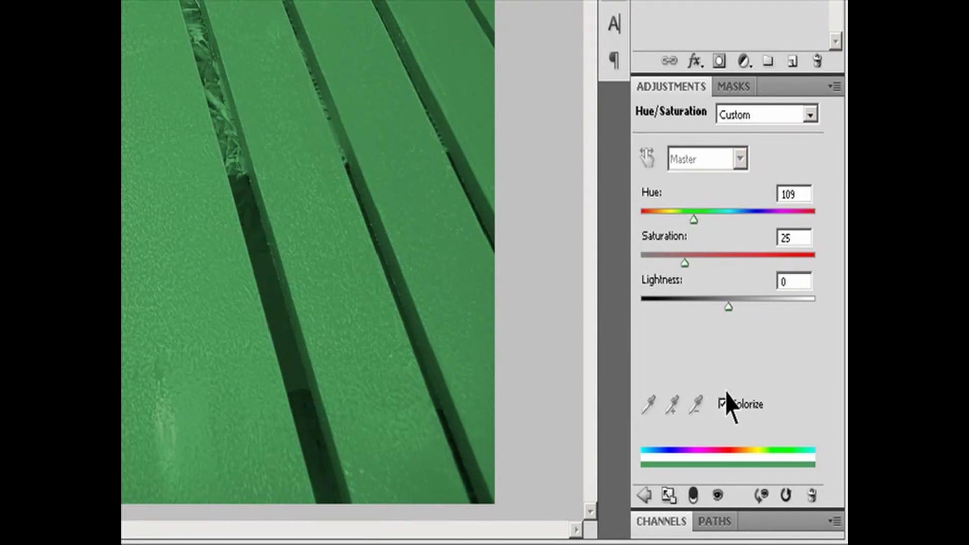
pyautogui.moveTo(694, 220); pyautogui.dragTo(719, 220)
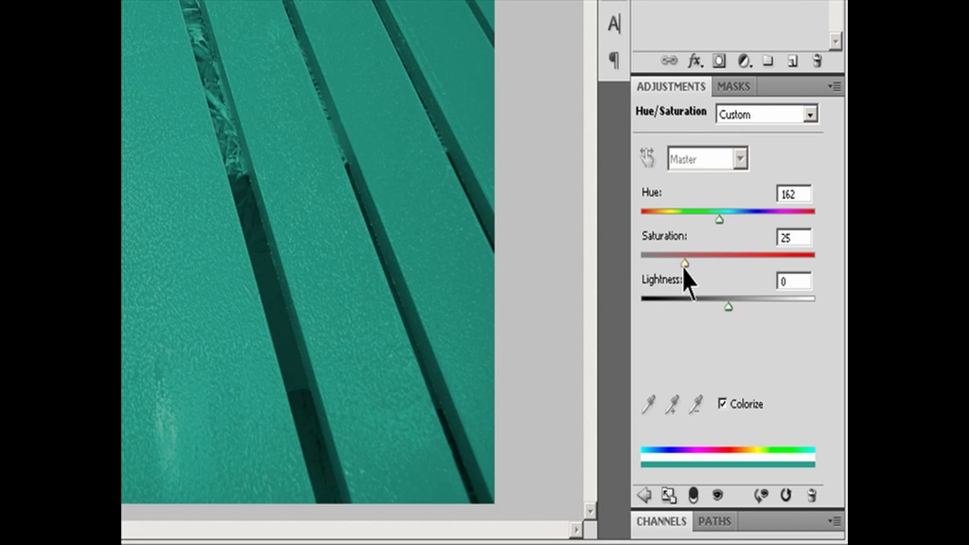
pyautogui.moveTo(684, 268); pyautogui.dragTo(660, 270)
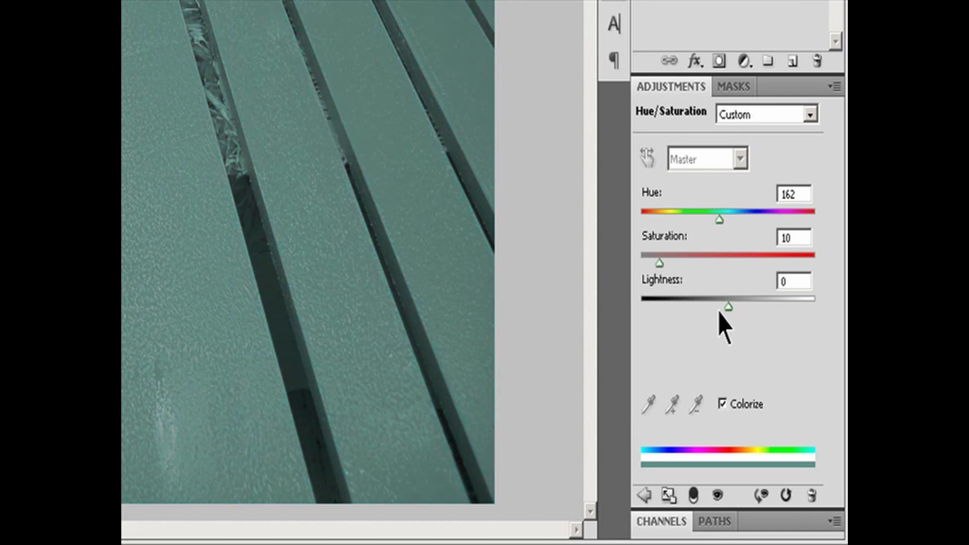
pyautogui.moveTo(728, 305)
pyautogui.mouseDown()
pyautogui.moveTo(691, 304)
pyautogui.moveTo(745, 300)
pyautogui.mouseUp()
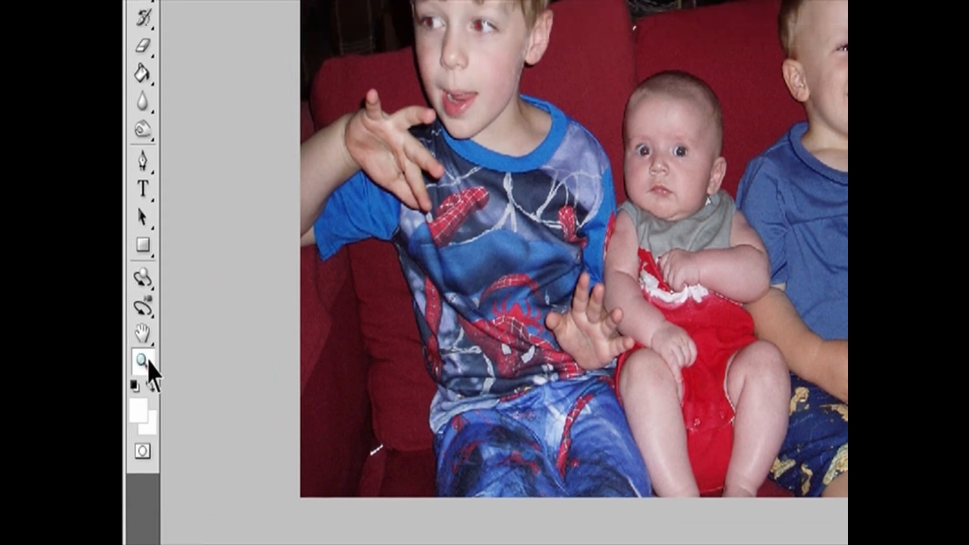
# - Zoom in on the older boy's eyes and remove the red from both pupils with the Red Eye tool
pyautogui.click(145, 319)
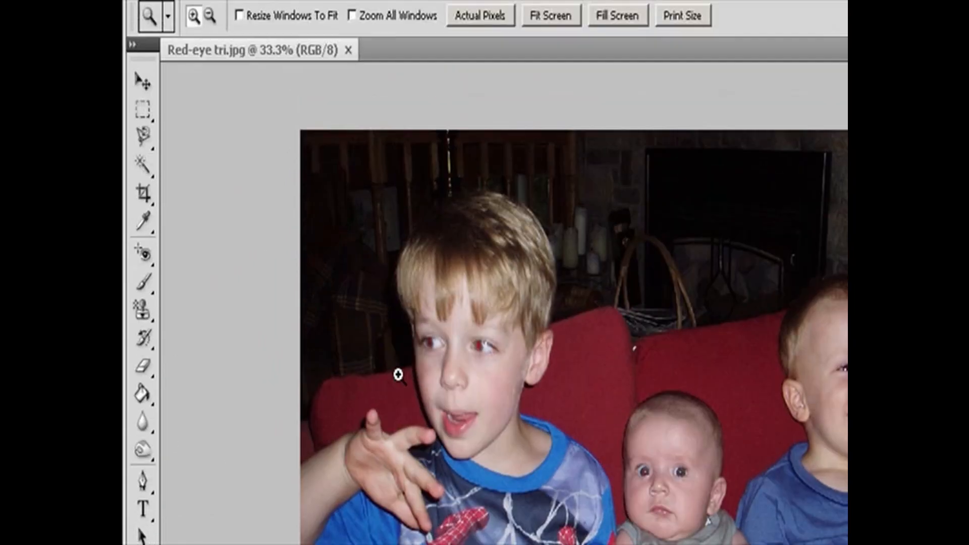
pyautogui.moveTo(413, 356); pyautogui.dragTo(550, 535)
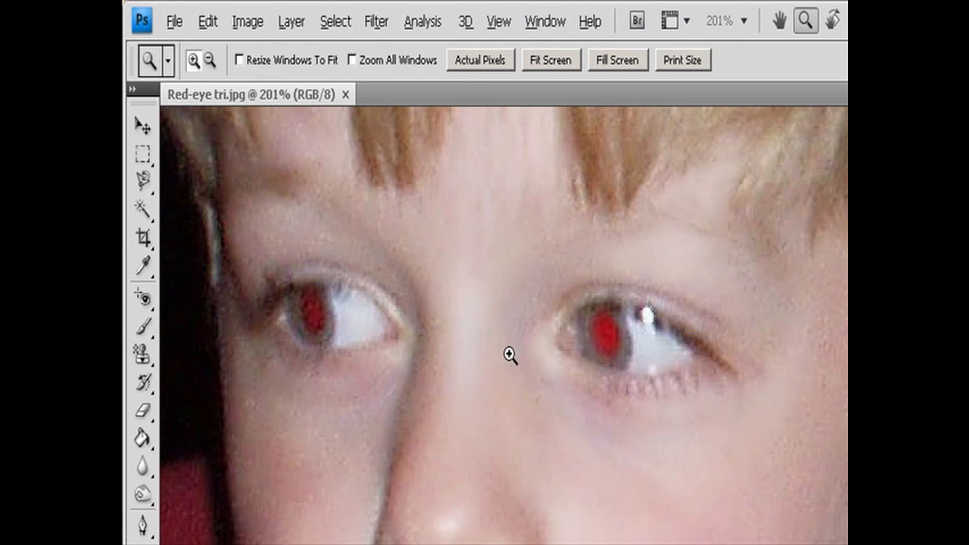
pyautogui.click(146, 300)
pyautogui.click(208, 370)
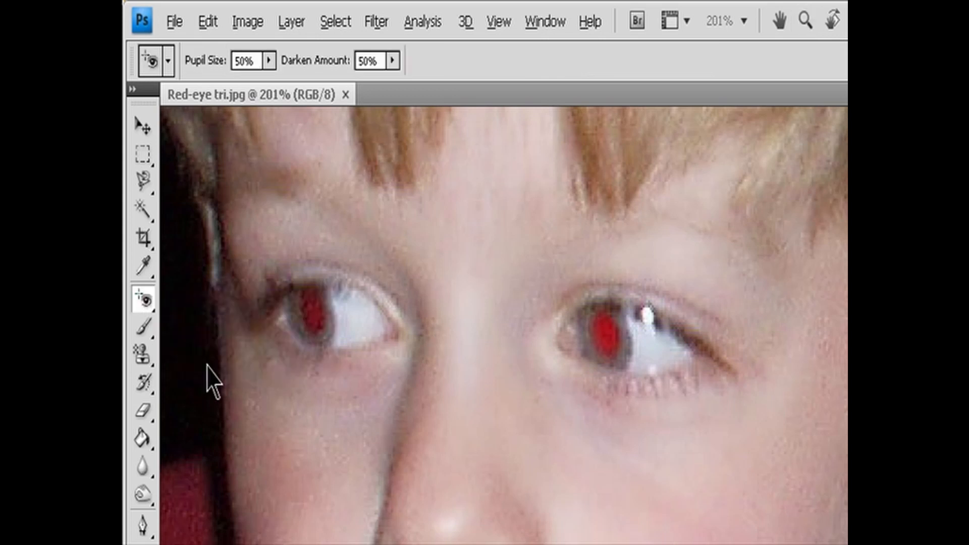
pyautogui.click(605, 331)
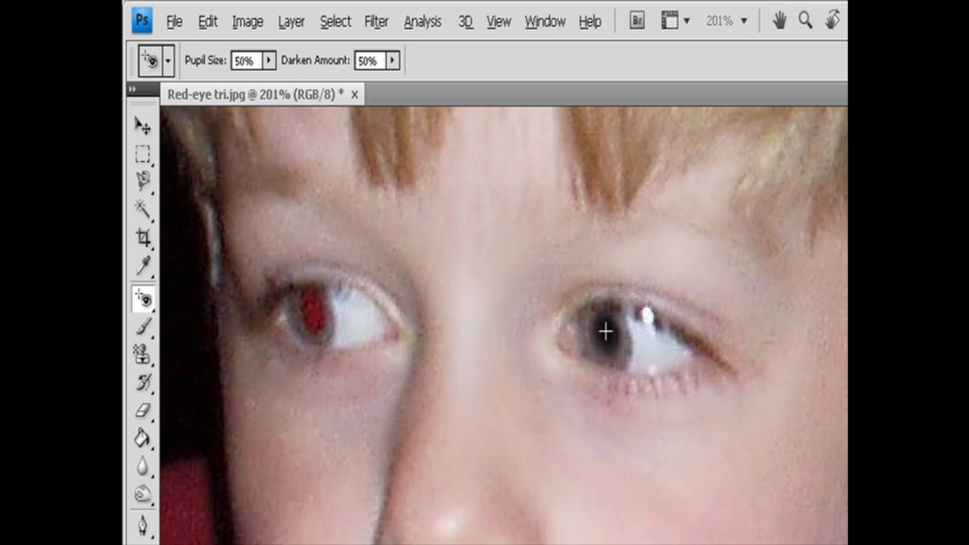
pyautogui.click(315, 319)
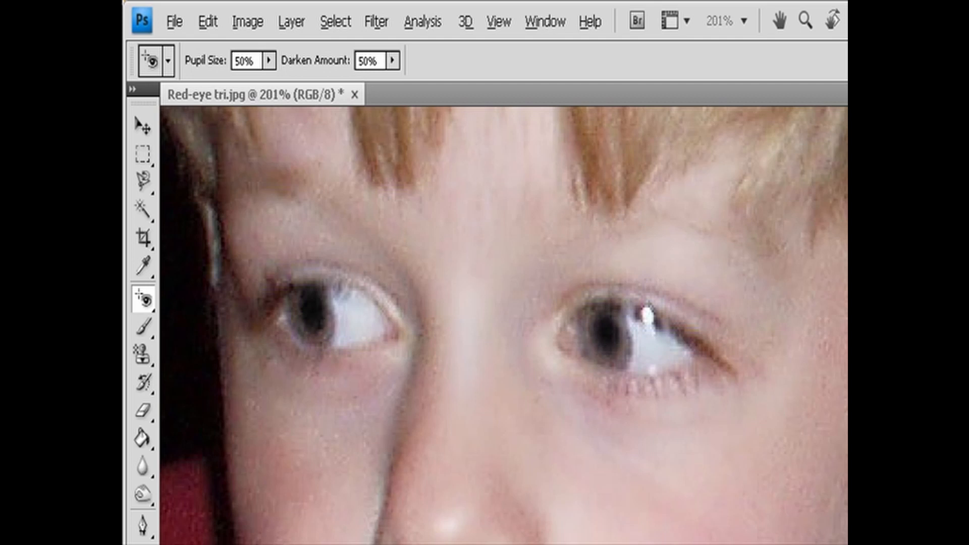
# - Remove the red from both of the baby's pupils with the Red Eye tool
pyautogui.hscroll(10, 503, 326)
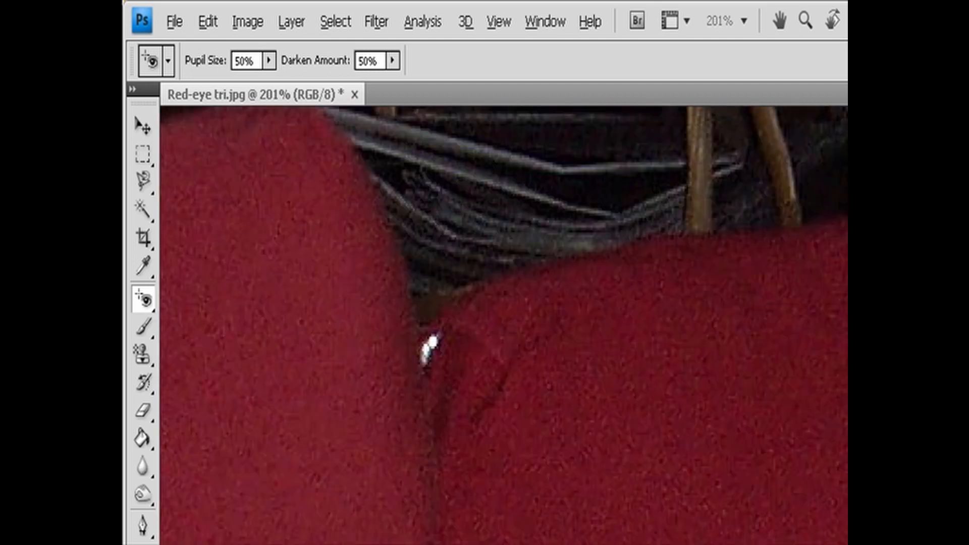
pyautogui.scroll(-10, 504, 326)
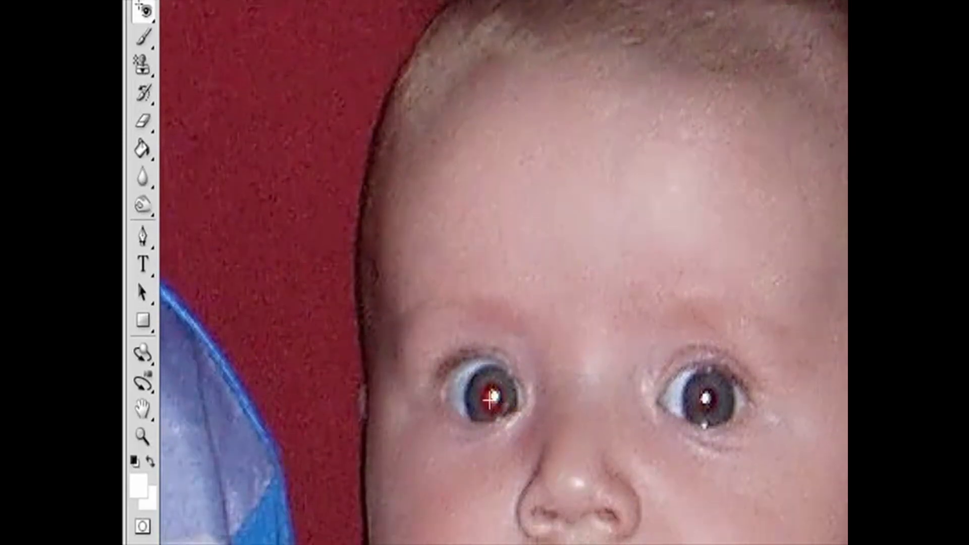
pyautogui.click(511, 513)
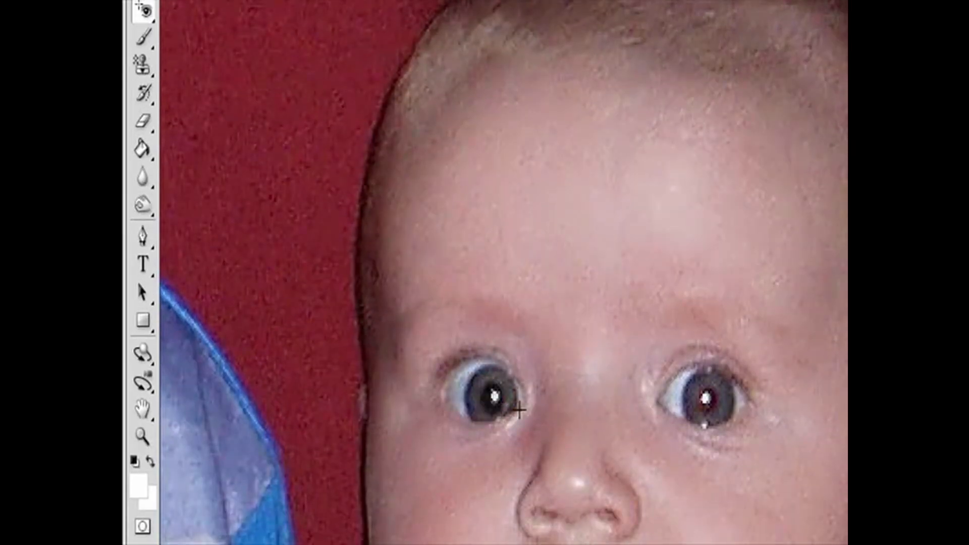
pyautogui.click(701, 397)
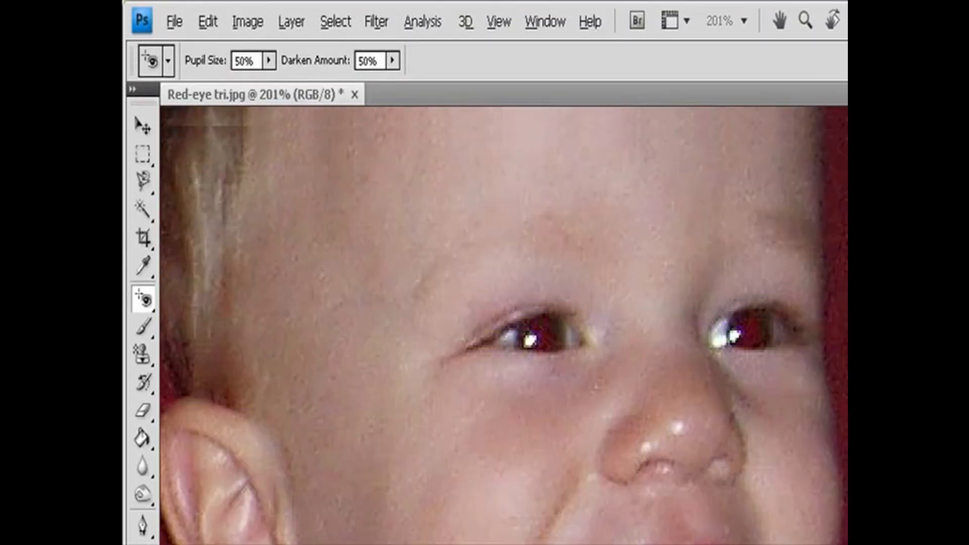
# - Remove the red from both pupils of the smiling younger boy with the Red Eye tool
pyautogui.scroll(3, 612, 489)
pyautogui.click(540, 432)
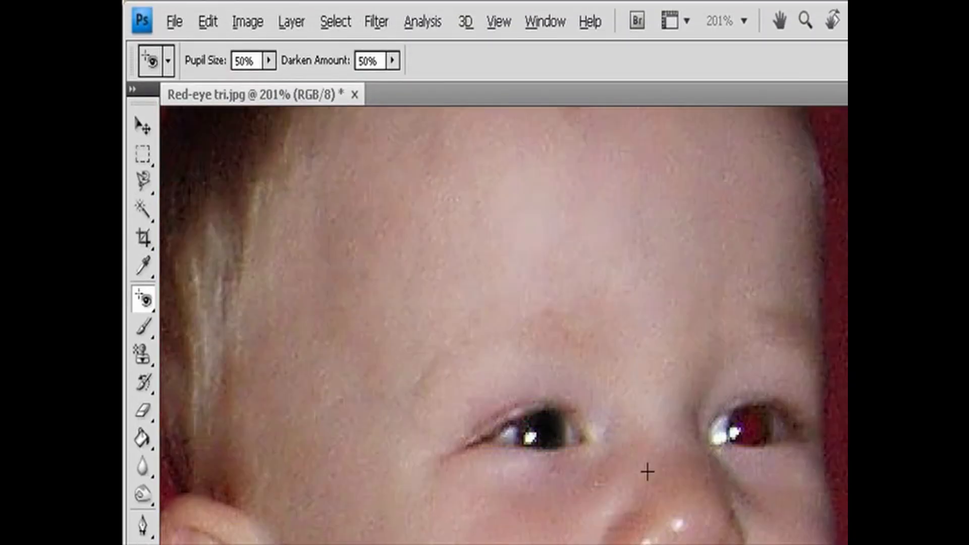
pyautogui.click(749, 429)
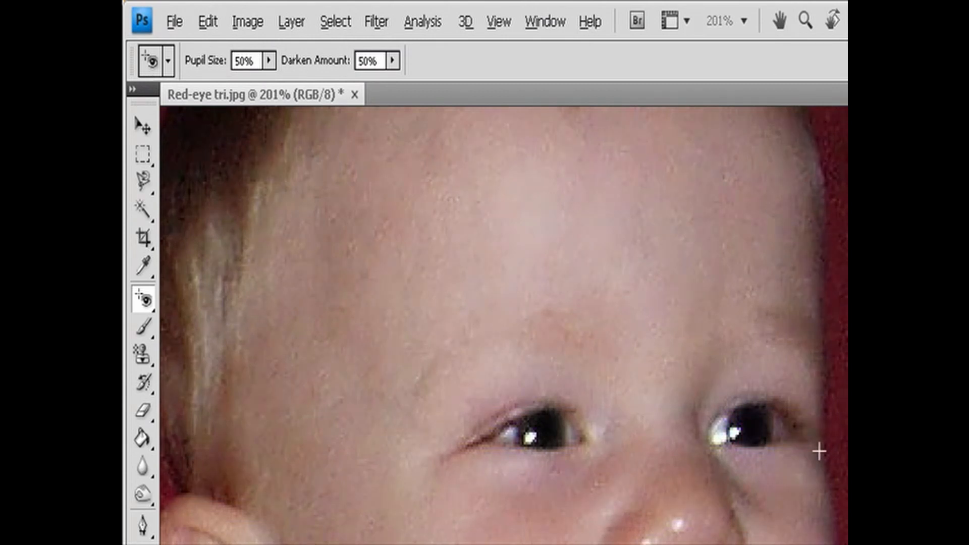
# - Raise the Red Eye tool's Darken Amount and apply it again to one of the smiling boy's pupils
pyautogui.click(268, 61)
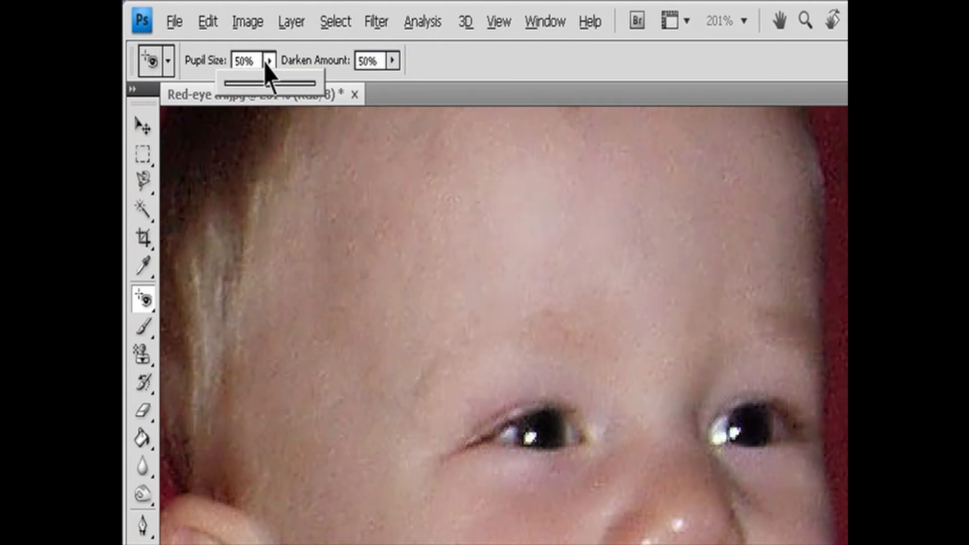
pyautogui.click(393, 61)
pyautogui.moveTo(389, 84); pyautogui.dragTo(480, 92)
pyautogui.click(547, 433)
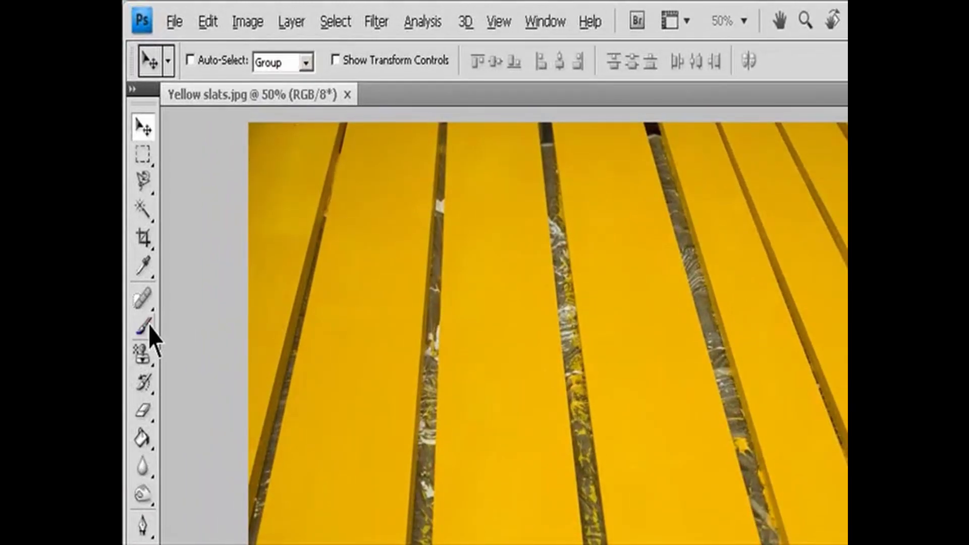
# - Set up the Color Replacement tool on the Yellow slats image with Color mode, Contiguous limits and 30% tolerance
pyautogui.click(135, 186)
pyautogui.click(207, 370)
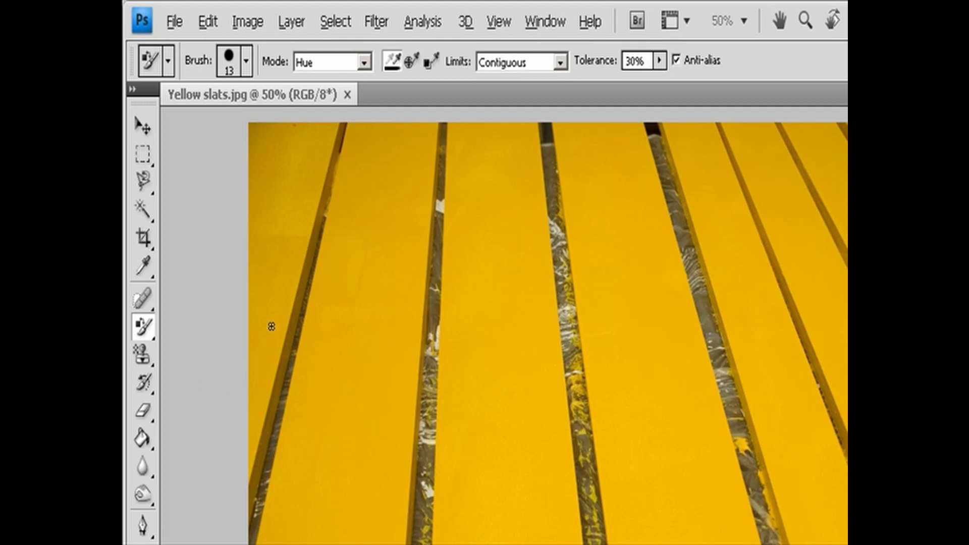
pyautogui.click(364, 62)
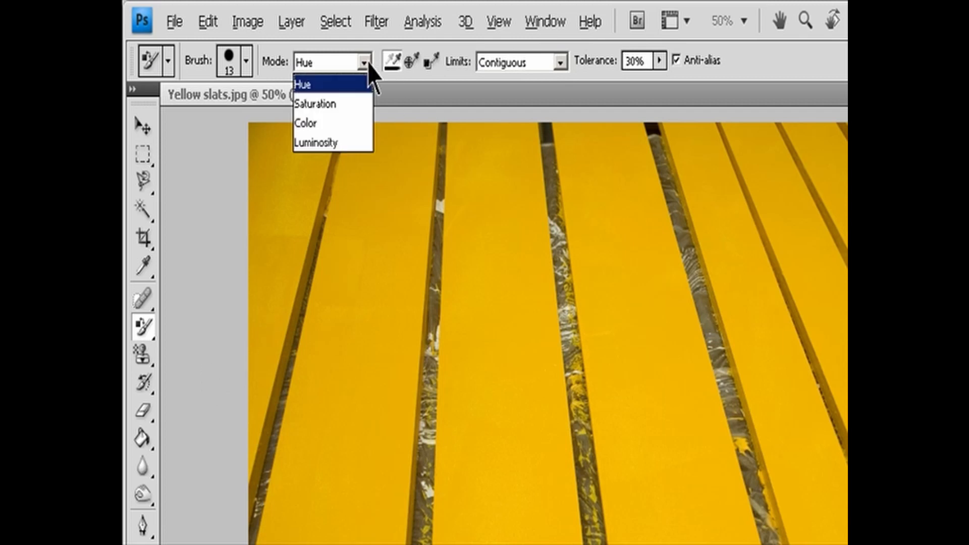
pyautogui.click(351, 124)
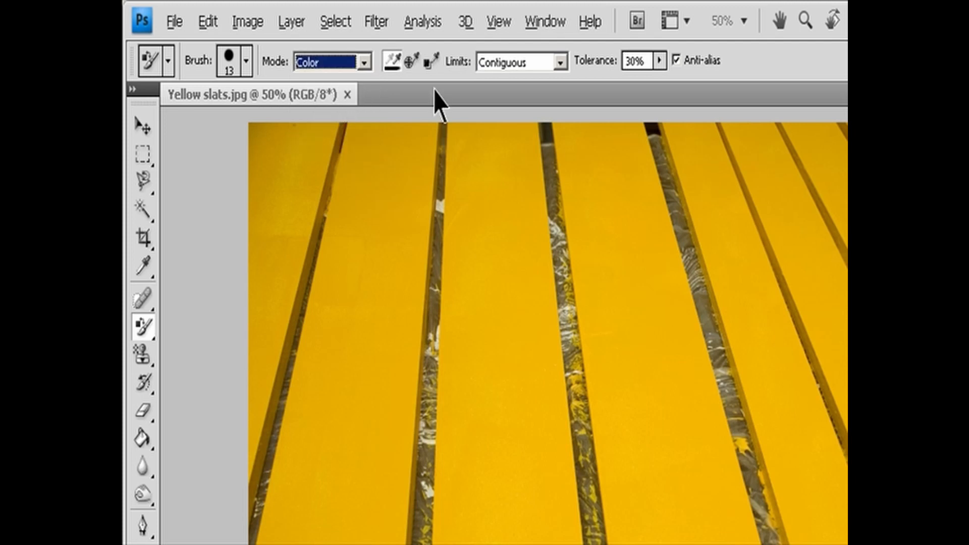
pyautogui.click(563, 61)
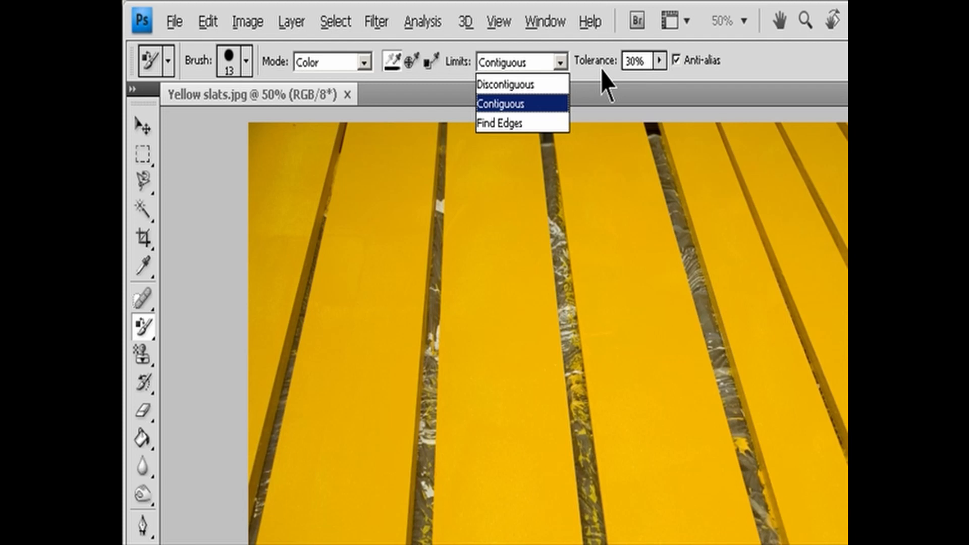
pyautogui.click(659, 62)
pyautogui.click(658, 62)
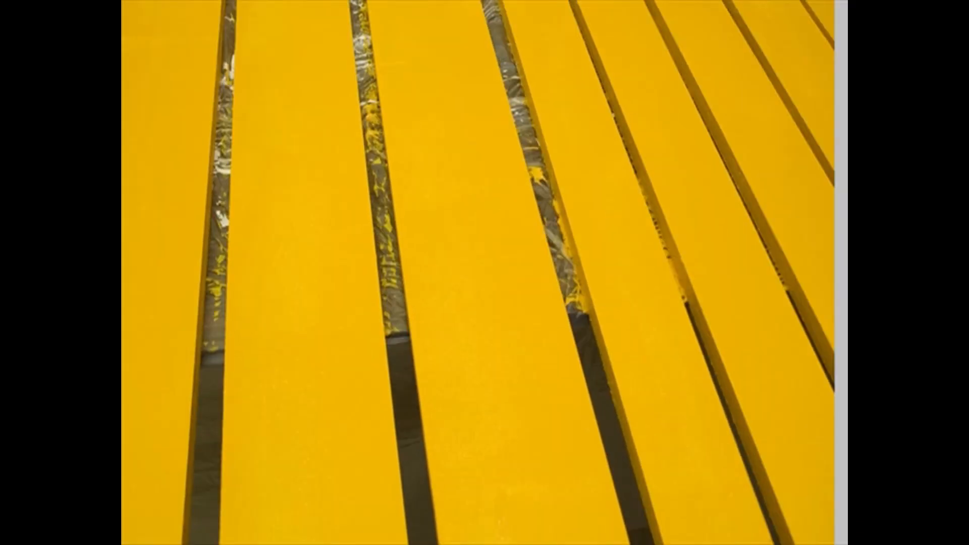
# - Set the foreground color to dark green #165408 and paint it over a yellow slat with the Color Replacement tool
pyautogui.click(137, 362)
pyautogui.moveTo(374, 324); pyautogui.dragTo(389, 342)
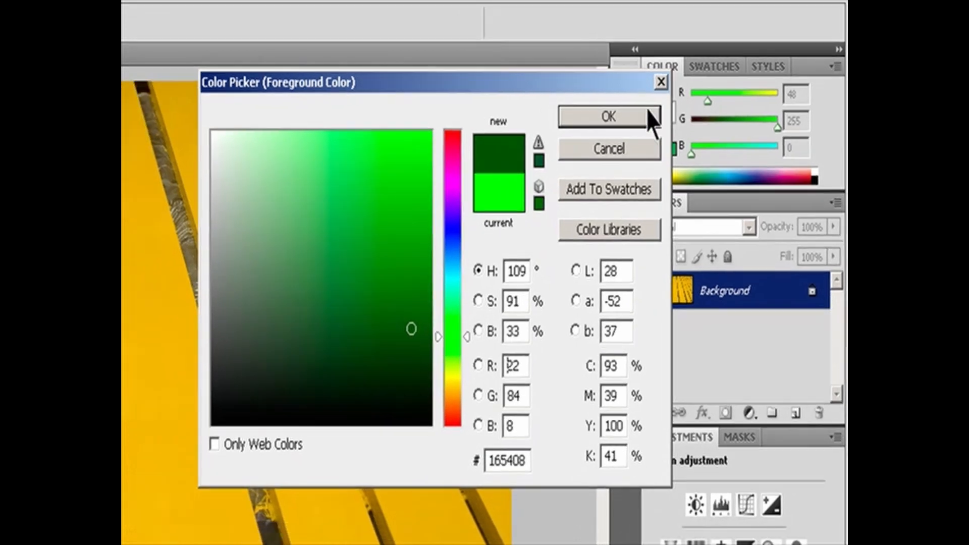
pyautogui.click(597, 119)
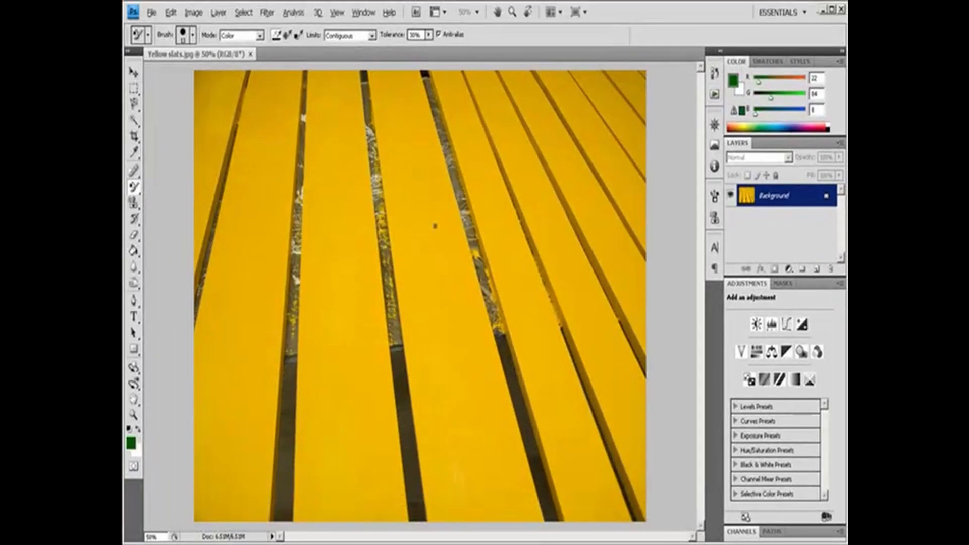
pyautogui.moveTo(435, 226)
pyautogui.mouseDown()
pyautogui.moveTo(422, 185)
pyautogui.moveTo(432, 214)
pyautogui.moveTo(408, 218)
pyautogui.moveTo(376, 137)
pyautogui.moveTo(386, 157)
pyautogui.moveTo(372, 70)
pyautogui.moveTo(383, 110)
pyautogui.moveTo(424, 123)
pyautogui.mouseUp()
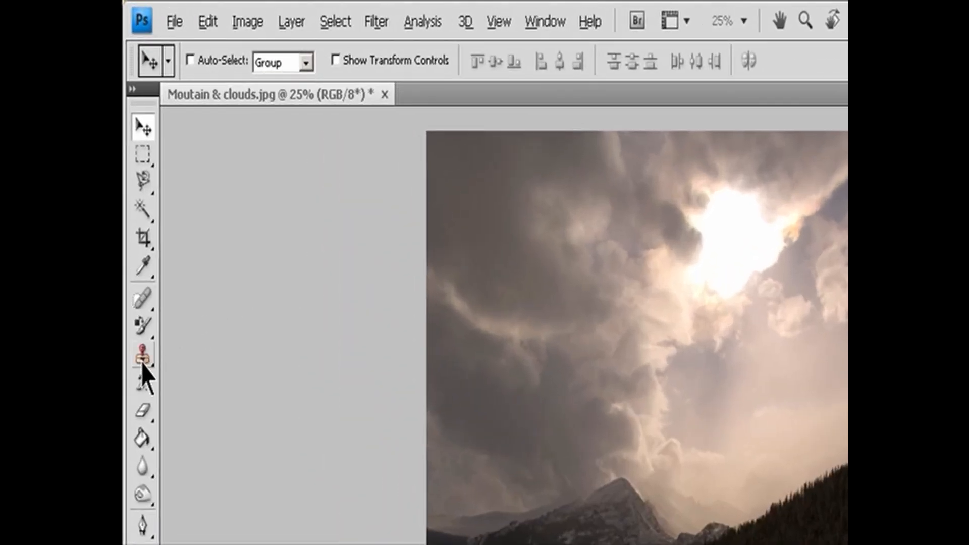
# - Choose the Clone Stamp tool for the mountain photo and review its 60 px brush, Normal mode, 100% opacity and flow settings
pyautogui.click(134, 204)
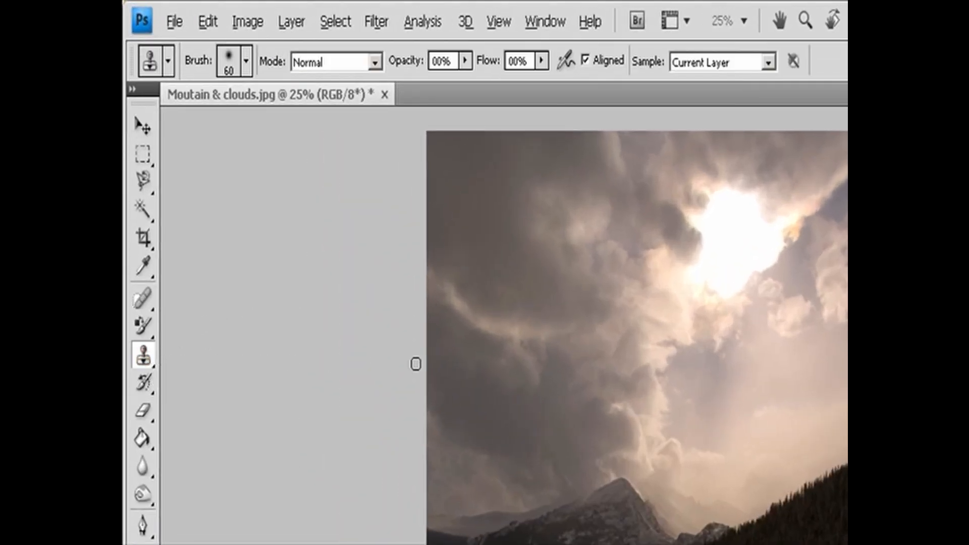
pyautogui.click(246, 61)
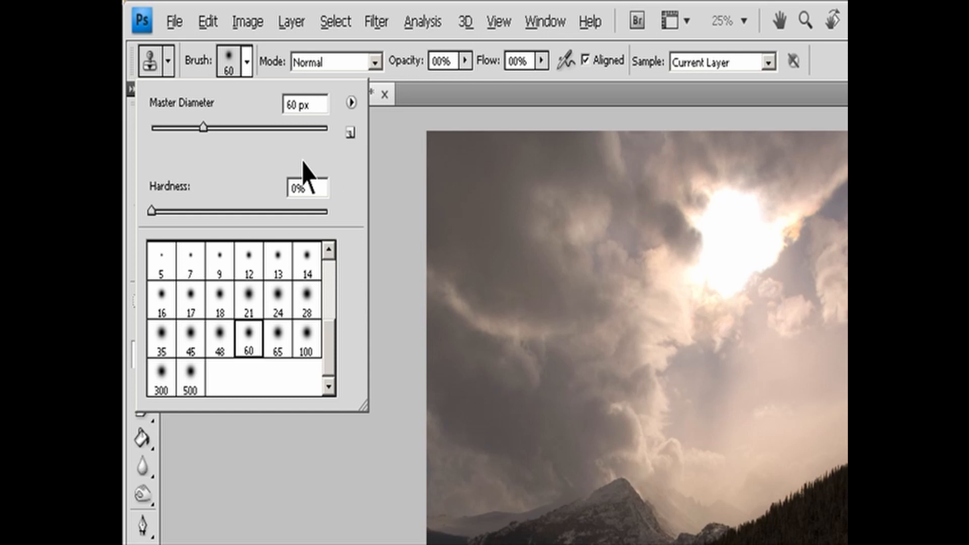
pyautogui.click(374, 61)
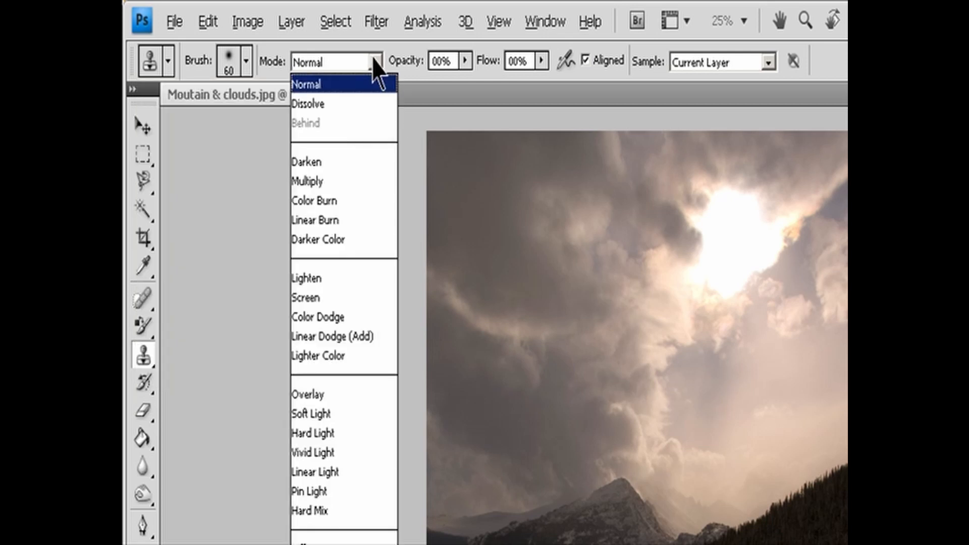
pyautogui.click(465, 61)
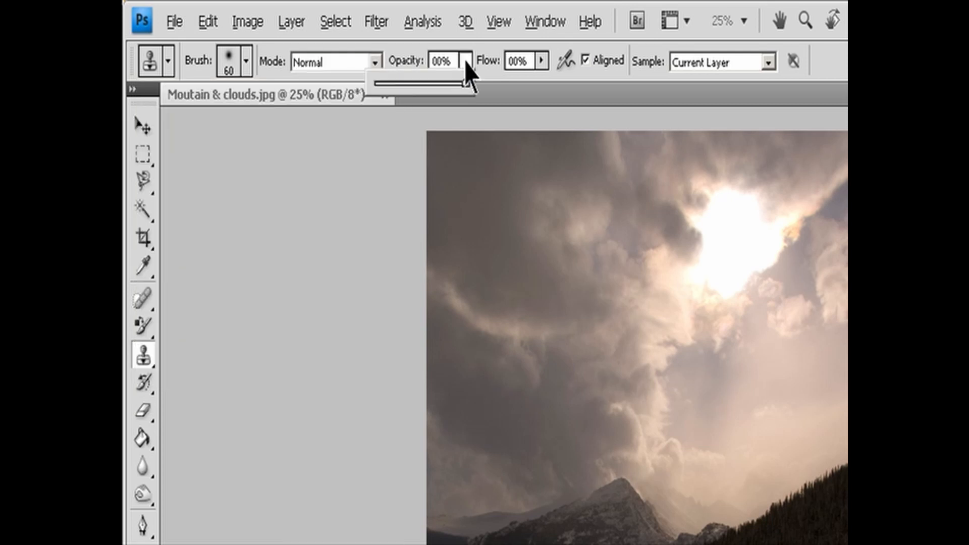
pyautogui.click(465, 96)
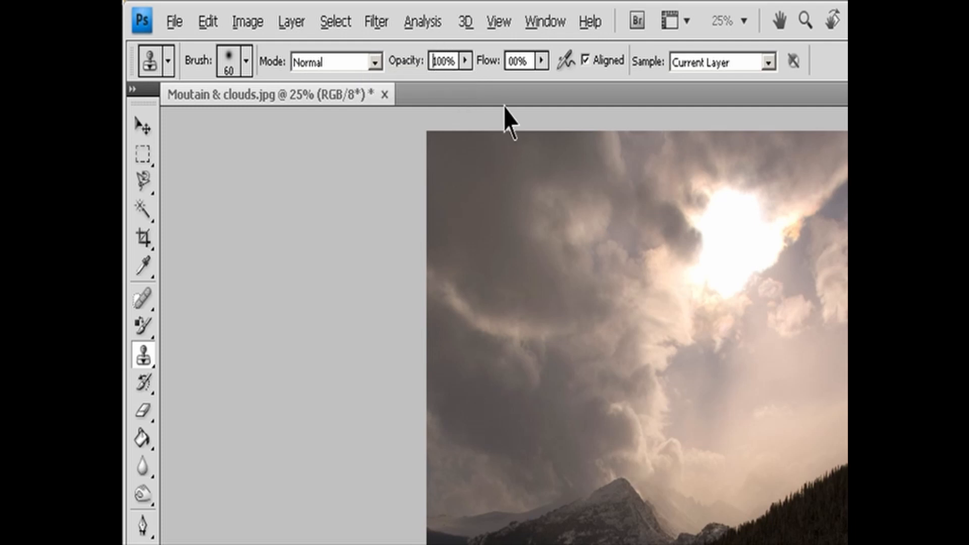
pyautogui.click(542, 62)
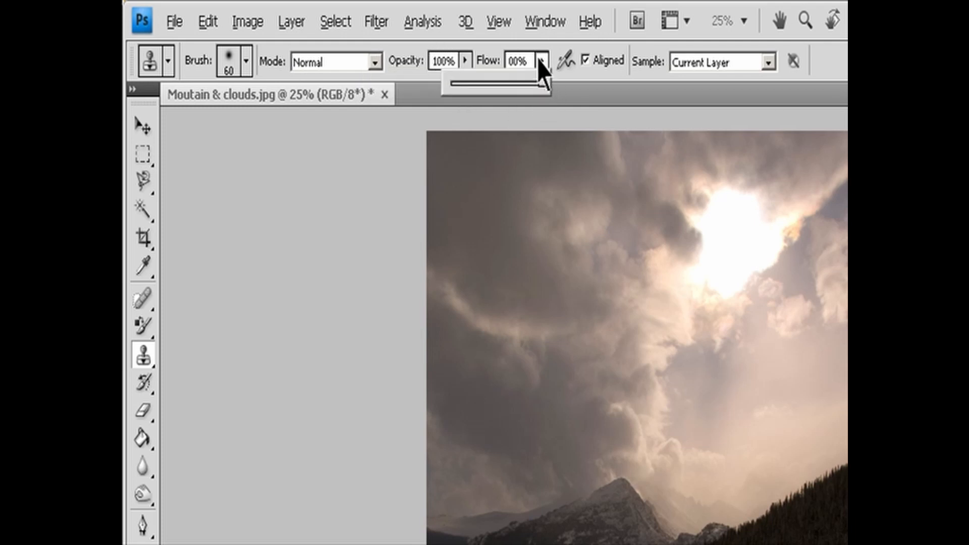
# - Keep the Clone Stamp aligned and set it to sample the Current Layer
pyautogui.click(605, 57)
pyautogui.click(600, 58)
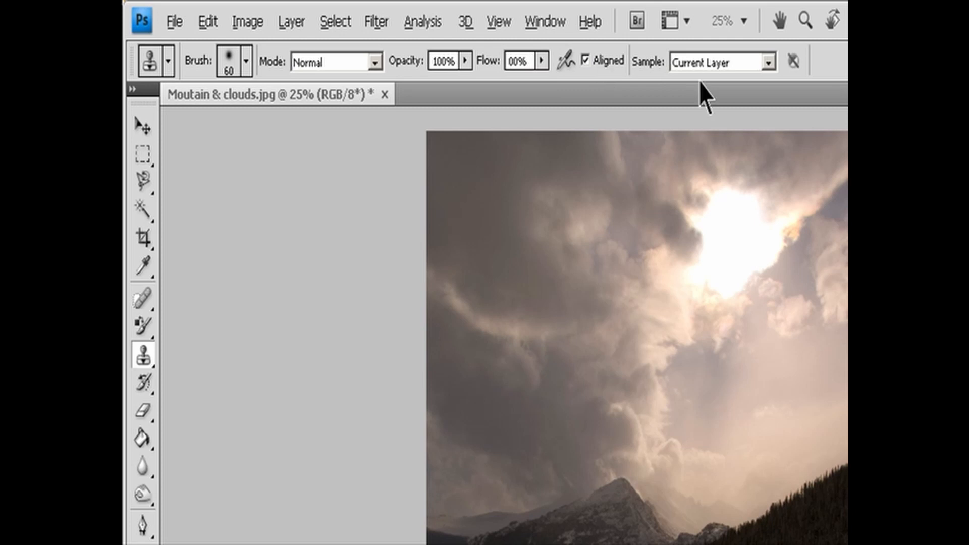
pyautogui.click(768, 63)
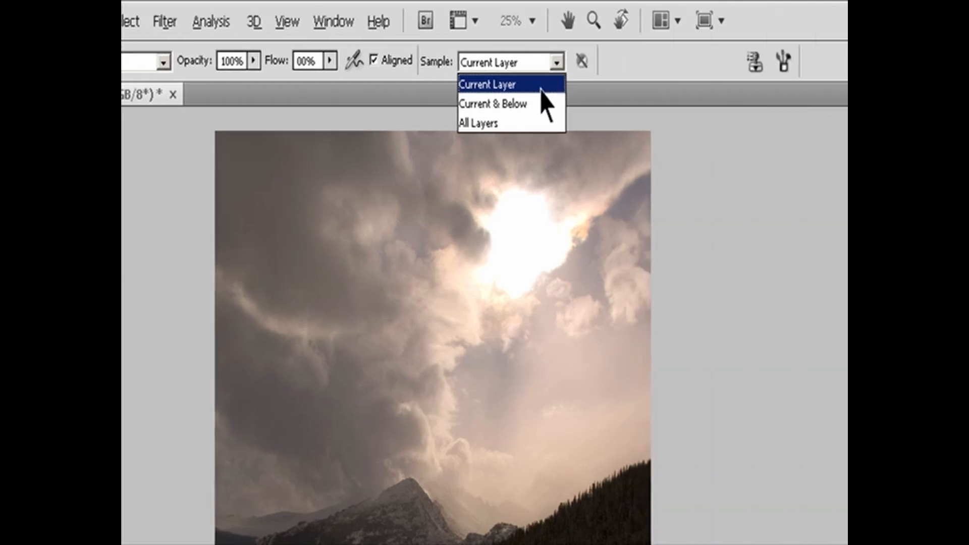
pyautogui.click(752, 85)
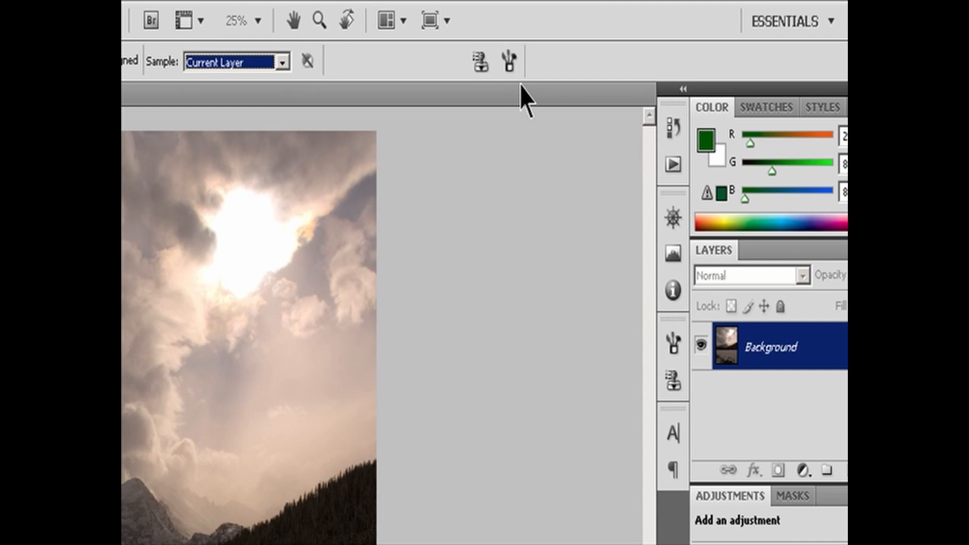
# - Display the clone source settings and activate the first clone source
pyautogui.click(481, 60)
pyautogui.click(509, 61)
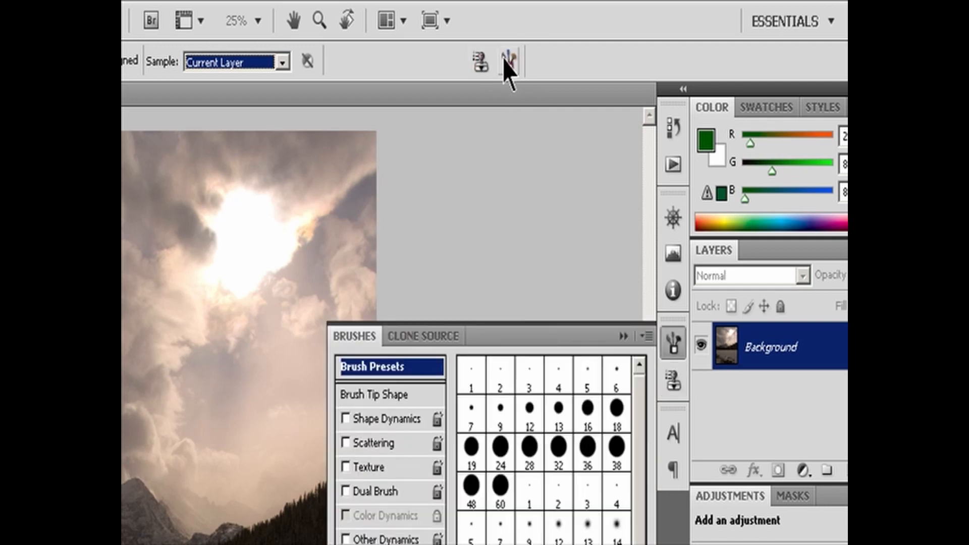
pyautogui.click(481, 62)
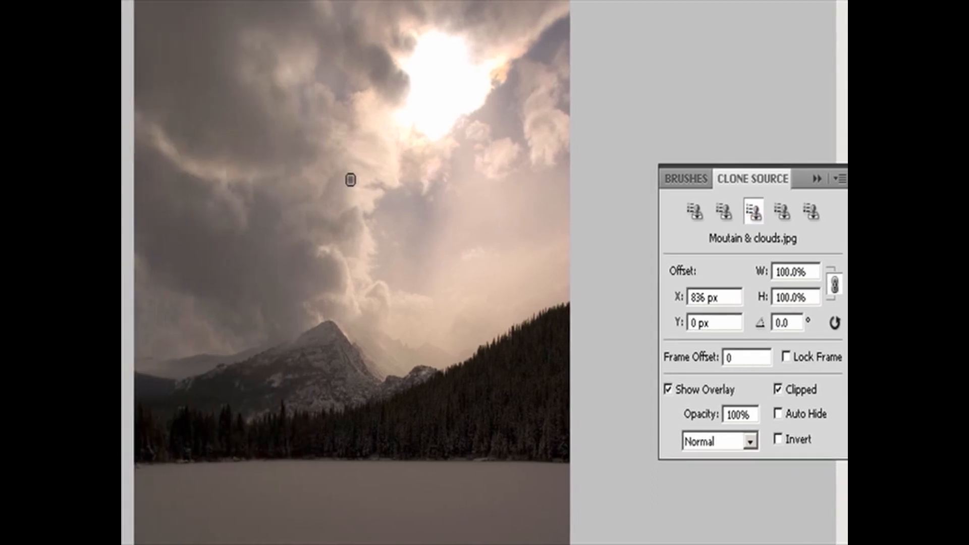
pyautogui.click(695, 212)
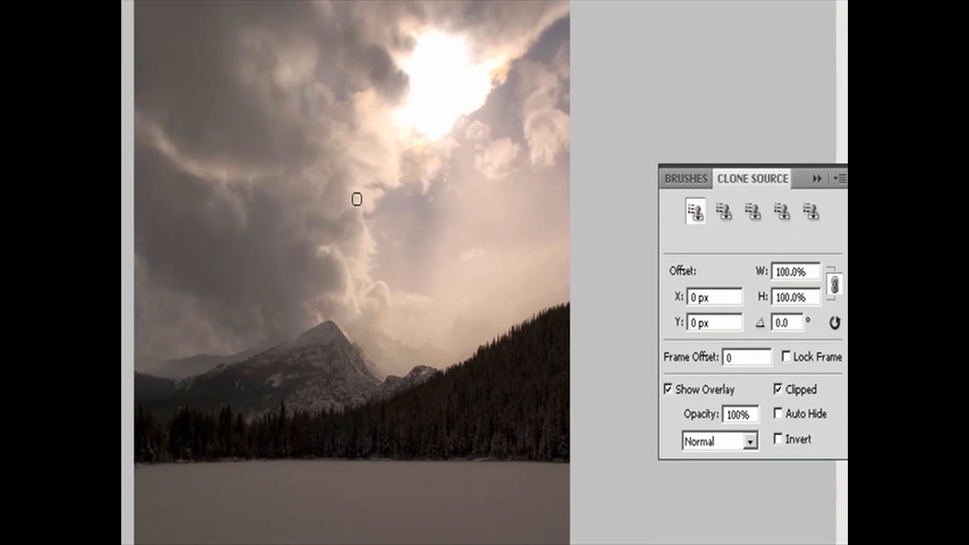
# - Sample the dark clouds and clone patches of them into the bright sky below and beside the sun
pyautogui.keyDown('alt'); pyautogui.click(341, 201); pyautogui.keyUp('alt')
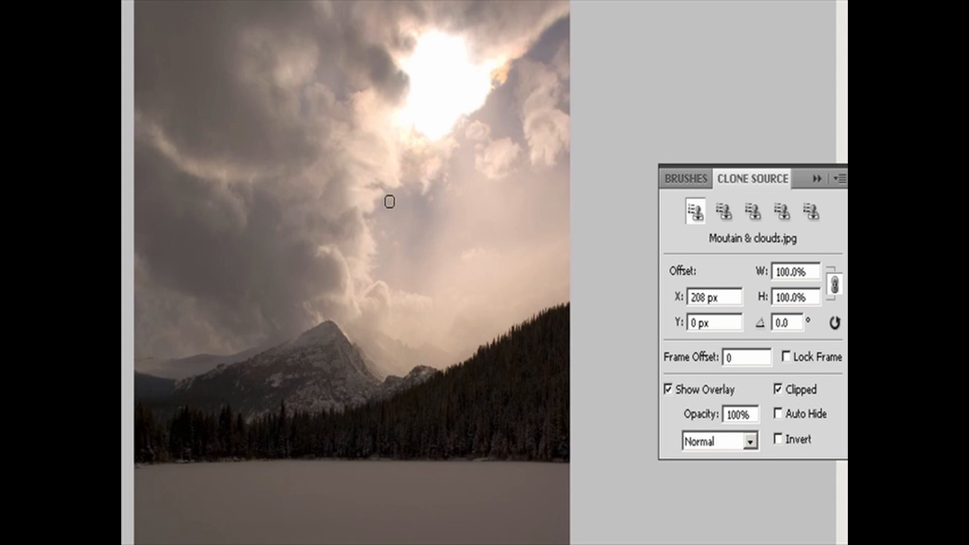
pyautogui.moveTo(428, 195)
pyautogui.mouseDown()
pyautogui.moveTo(441, 197)
pyautogui.moveTo(452, 182)
pyautogui.moveTo(454, 156)
pyautogui.mouseUp()
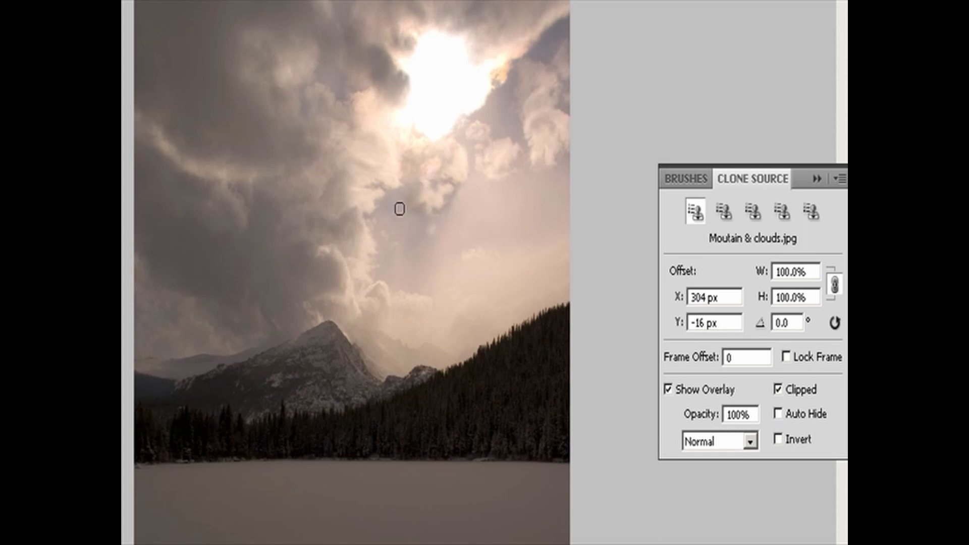
pyautogui.keyDown('alt'); pyautogui.click(333, 245); pyautogui.keyUp('alt')
pyautogui.moveTo(449, 223)
pyautogui.mouseDown()
pyautogui.moveTo(479, 177)
pyautogui.moveTo(478, 197)
pyautogui.mouseUp()
pyautogui.keyDown('alt'); pyautogui.click(318, 250); pyautogui.keyUp('alt')
pyautogui.moveTo(507, 112)
pyautogui.mouseDown()
pyautogui.moveTo(495, 121)
pyautogui.moveTo(491, 113)
pyautogui.mouseUp()
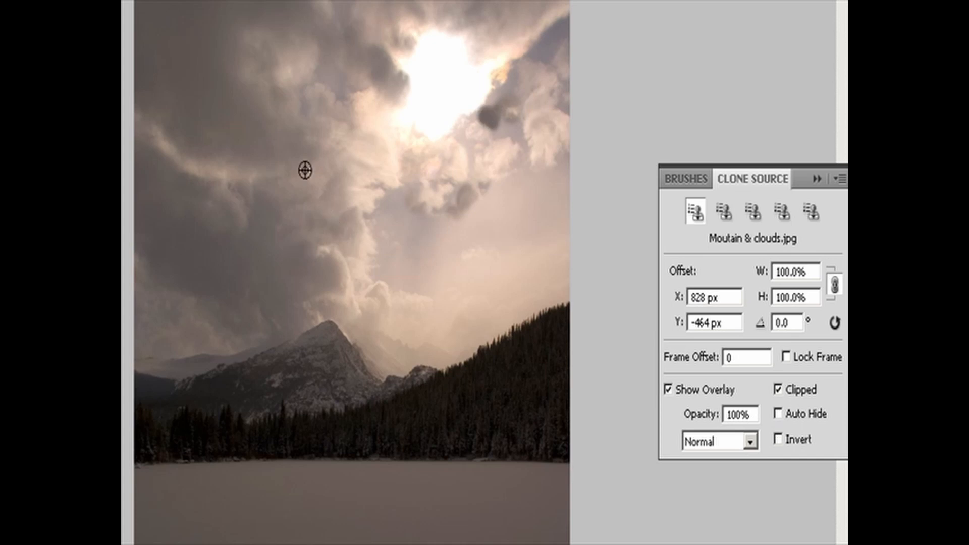
# - Resample the clouds and clone more of them over the sky to the right of the sun
pyautogui.keyDown('alt'); pyautogui.click(326, 133); pyautogui.keyUp('alt')
pyautogui.moveTo(497, 108)
pyautogui.mouseDown()
pyautogui.moveTo(514, 124)
pyautogui.moveTo(494, 116)
pyautogui.moveTo(495, 130)
pyautogui.moveTo(509, 92)
pyautogui.moveTo(529, 104)
pyautogui.moveTo(508, 113)
pyautogui.moveTo(521, 73)
pyautogui.moveTo(510, 103)
pyautogui.moveTo(498, 100)
pyautogui.moveTo(536, 62)
pyautogui.moveTo(527, 54)
pyautogui.moveTo(549, 56)
pyautogui.moveTo(564, 20)
pyautogui.moveTo(571, 36)
pyautogui.moveTo(550, 41)
pyautogui.moveTo(572, 46)
pyautogui.mouseUp()
pyautogui.keyDown('alt'); pyautogui.click(507, 33); pyautogui.keyUp('alt')
pyautogui.click(509, 92)
pyautogui.keyDown('alt'); pyautogui.click(555, 31); pyautogui.keyUp('alt')
pyautogui.keyDown('alt'); pyautogui.click(533, 122); pyautogui.keyUp('alt')
pyautogui.moveTo(513, 106)
pyautogui.mouseDown()
pyautogui.moveTo(503, 143)
pyautogui.moveTo(538, 150)
pyautogui.moveTo(524, 136)
pyautogui.moveTo(526, 144)
pyautogui.moveTo(474, 137)
pyautogui.moveTo(452, 157)
pyautogui.moveTo(468, 169)
pyautogui.moveTo(470, 147)
pyautogui.moveTo(468, 184)
pyautogui.moveTo(454, 135)
pyautogui.moveTo(471, 133)
pyautogui.moveTo(473, 158)
pyautogui.moveTo(548, 136)
pyautogui.moveTo(553, 101)
pyautogui.moveTo(569, 115)
pyautogui.mouseUp()
pyautogui.keyDown('alt'); pyautogui.click(486, 162); pyautogui.keyUp('alt')
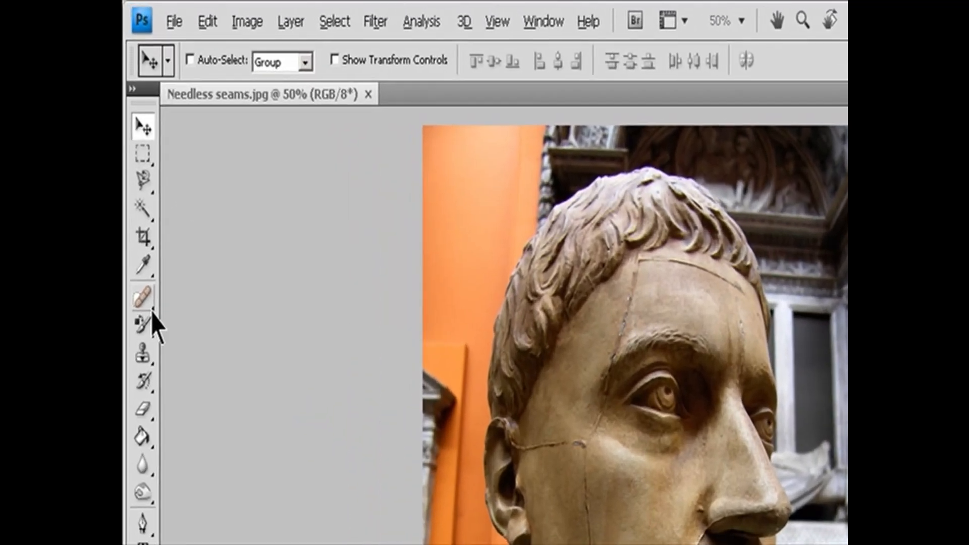
# - Set up the Healing Brush for the Needless seams image with Normal mode, Sampled source, Aligned off and Current Layer sampling
pyautogui.click(137, 174)
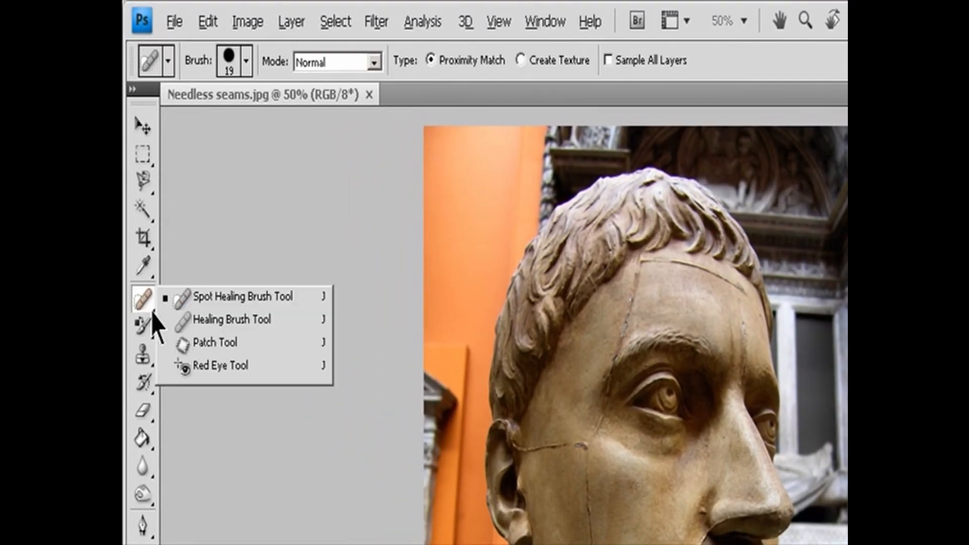
pyautogui.click(236, 321)
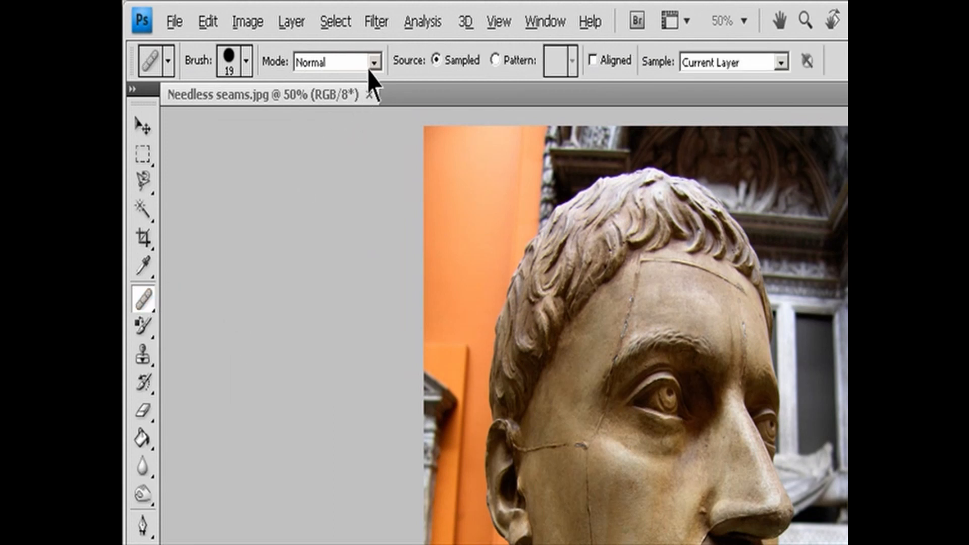
pyautogui.click(246, 61)
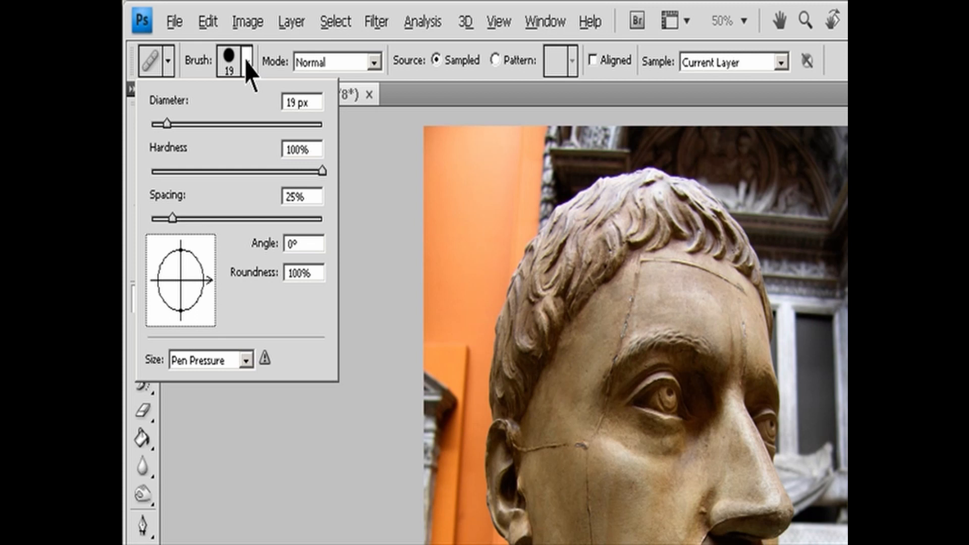
pyautogui.click(374, 62)
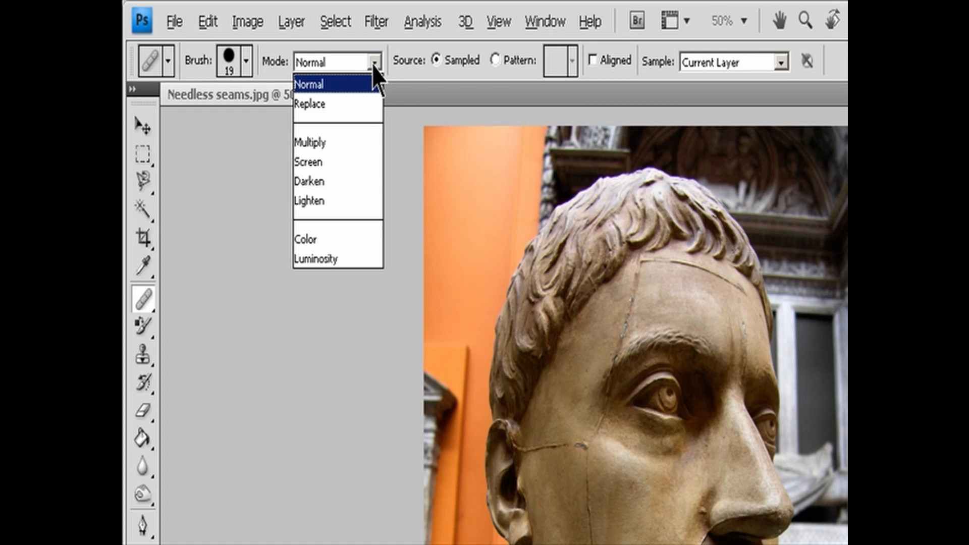
pyautogui.click(479, 75)
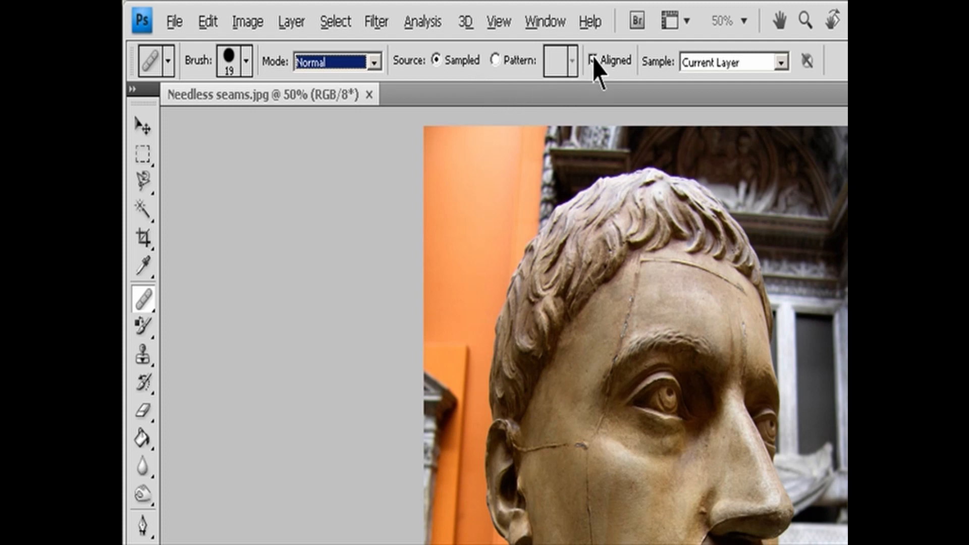
pyautogui.click(780, 63)
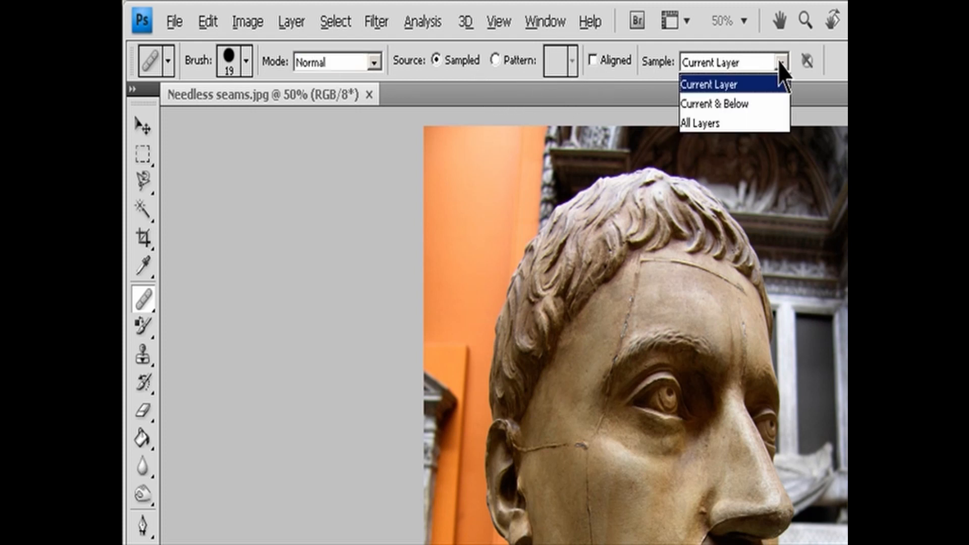
pyautogui.click(779, 61)
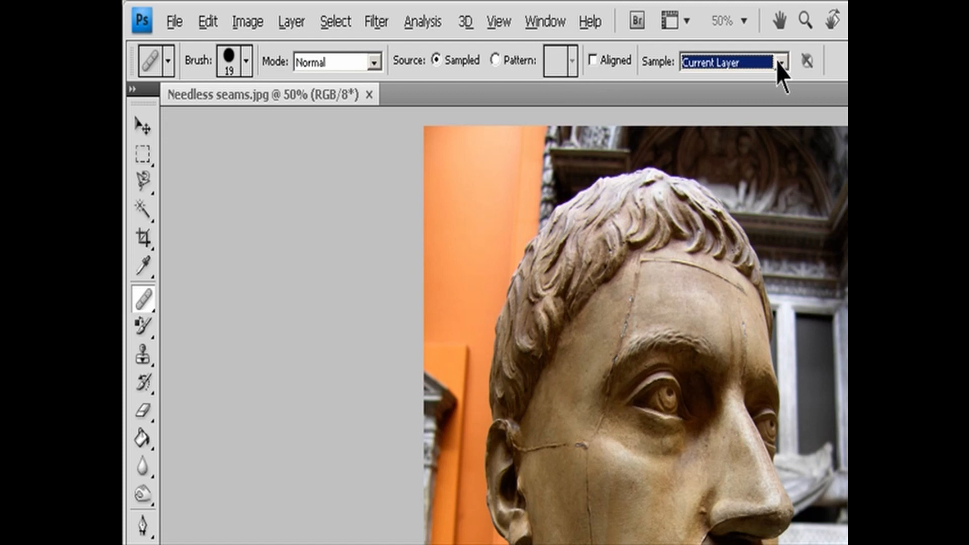
pyautogui.press('Escape')
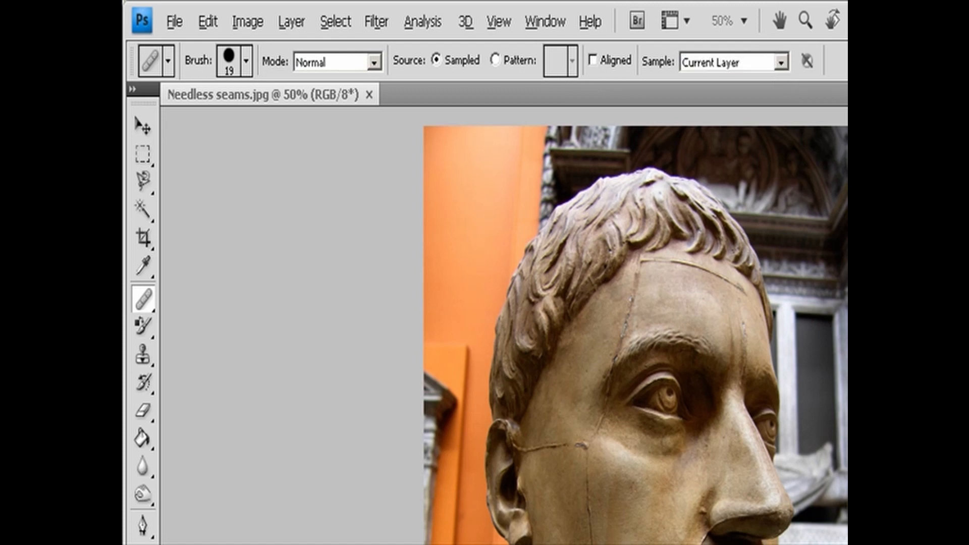
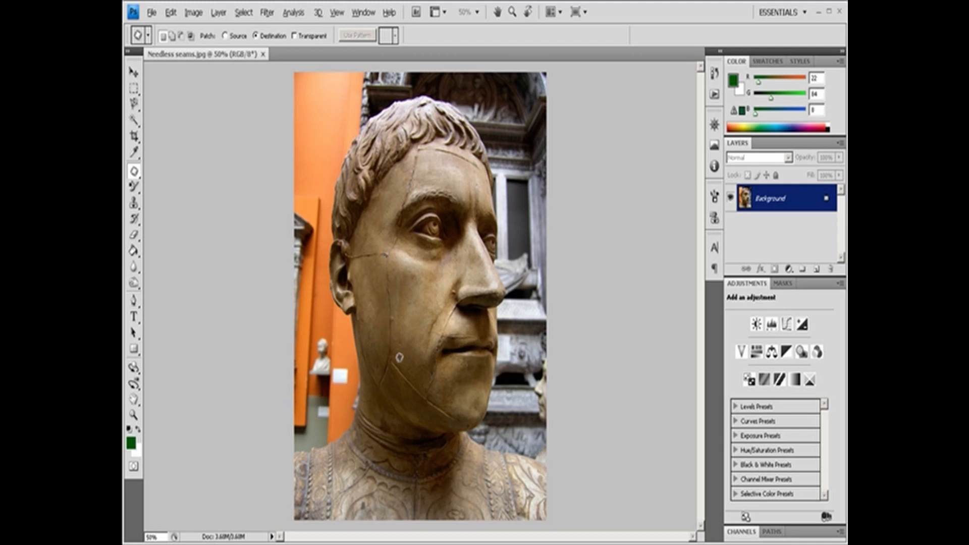
# - Outline the vertical seam on the statue's cheek with the Patch tool and fill the area with the current pattern
pyautogui.moveTo(400, 350)
pyautogui.mouseDown()
pyautogui.moveTo(381, 305)
pyautogui.moveTo(386, 244)
pyautogui.moveTo(404, 267)
pyautogui.moveTo(403, 352)
pyautogui.mouseUp()
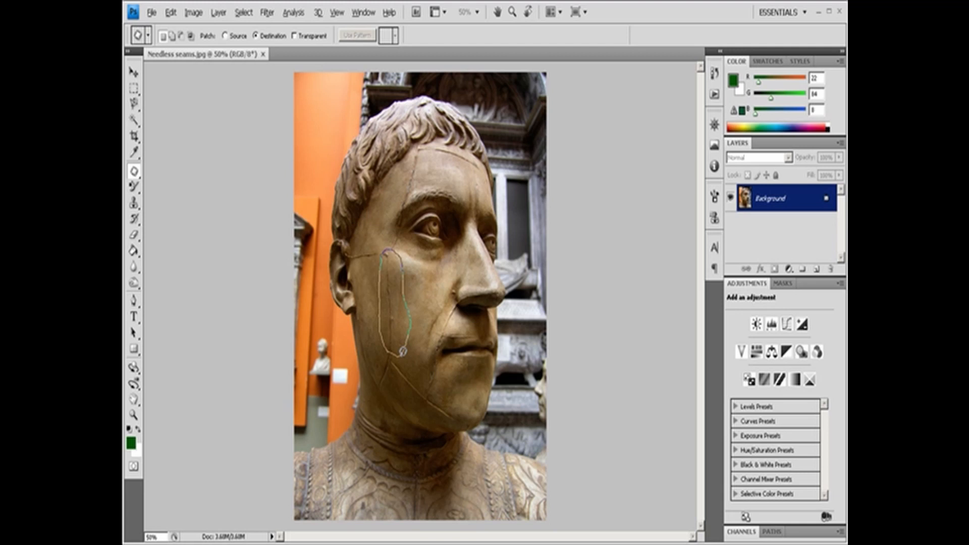
pyautogui.moveTo(402, 352); pyautogui.dragTo(404, 353)
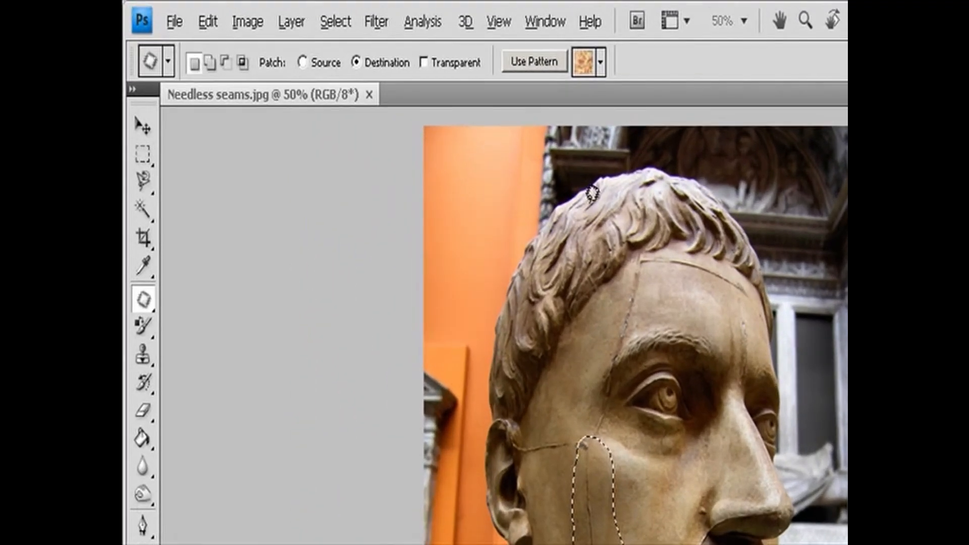
pyautogui.click(545, 61)
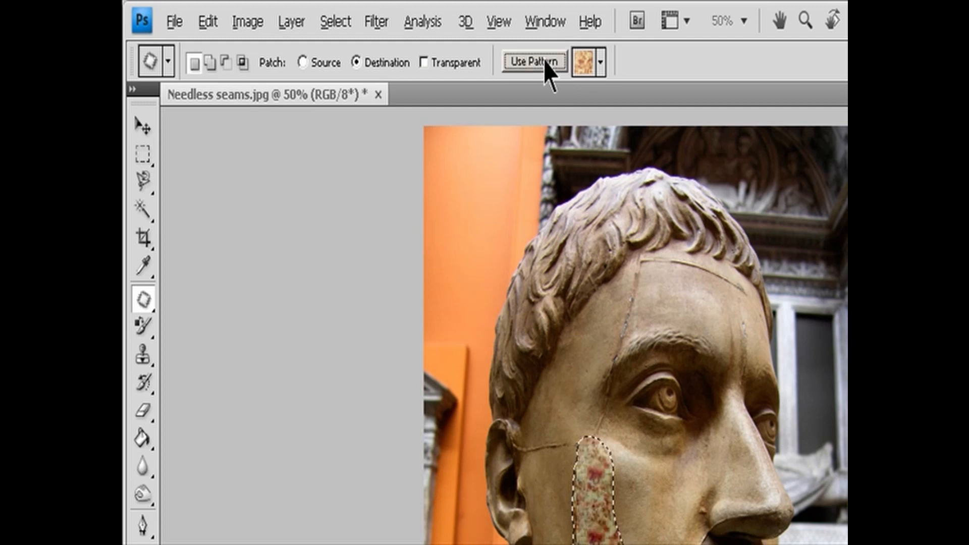
# - Choose the blue bubble pattern for the Patch tool and apply it to the selected cheek area
pyautogui.click(600, 64)
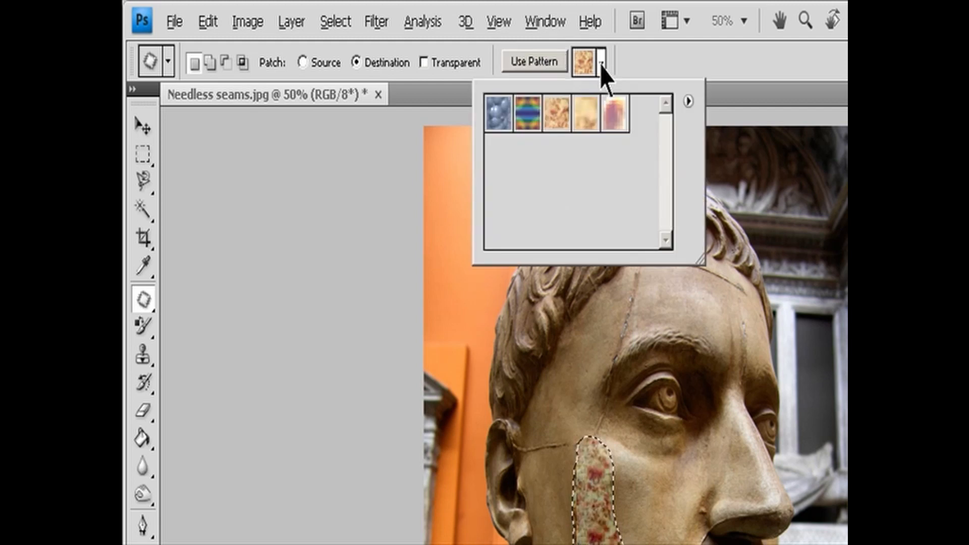
pyautogui.click(497, 119)
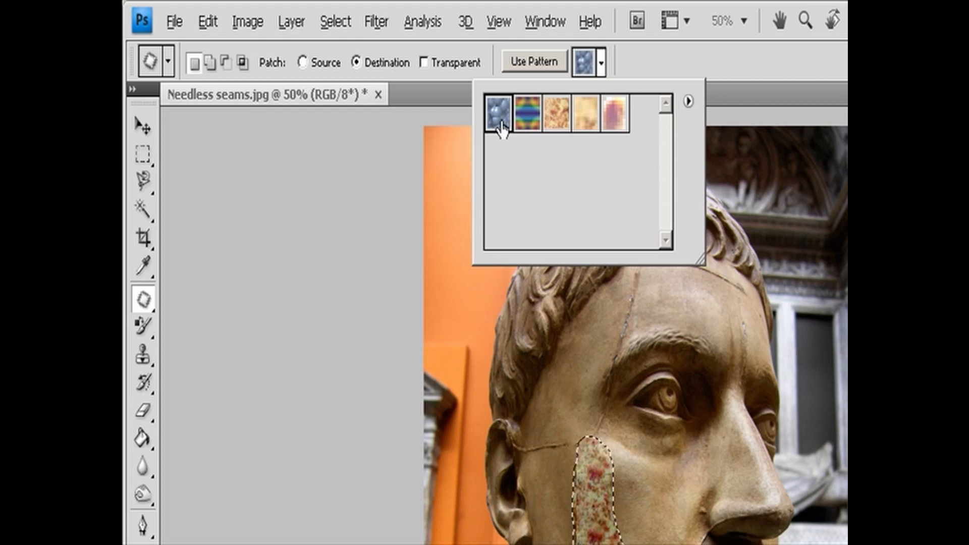
pyautogui.click(534, 62)
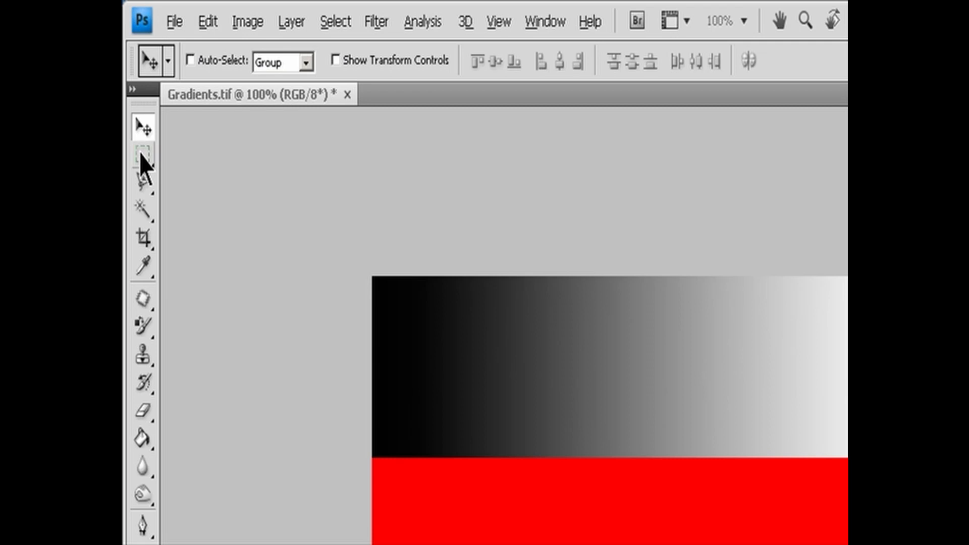
# - Set up the Rectangular Marquee tool for Gradients.tif in new selection mode with a 0 px feather
pyautogui.click(142, 156)
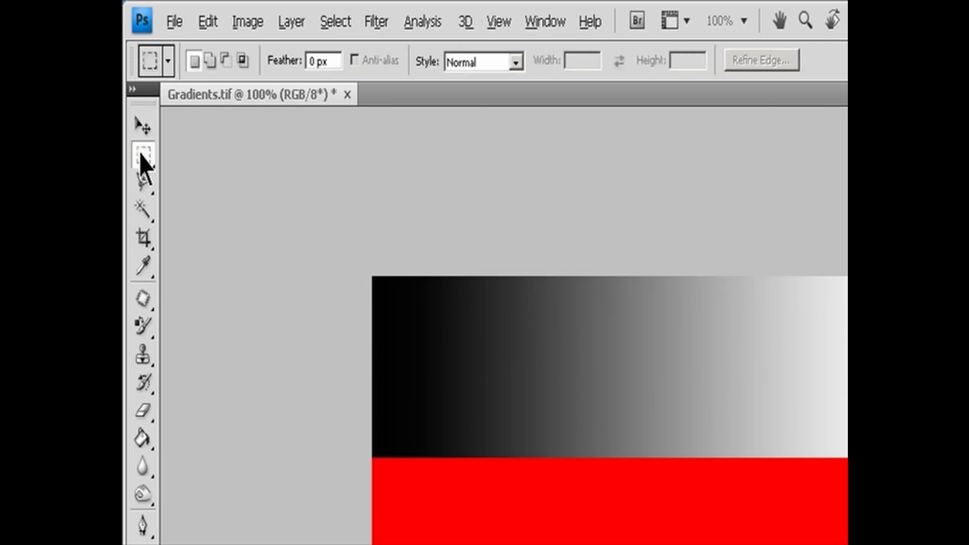
pyautogui.click(142, 159)
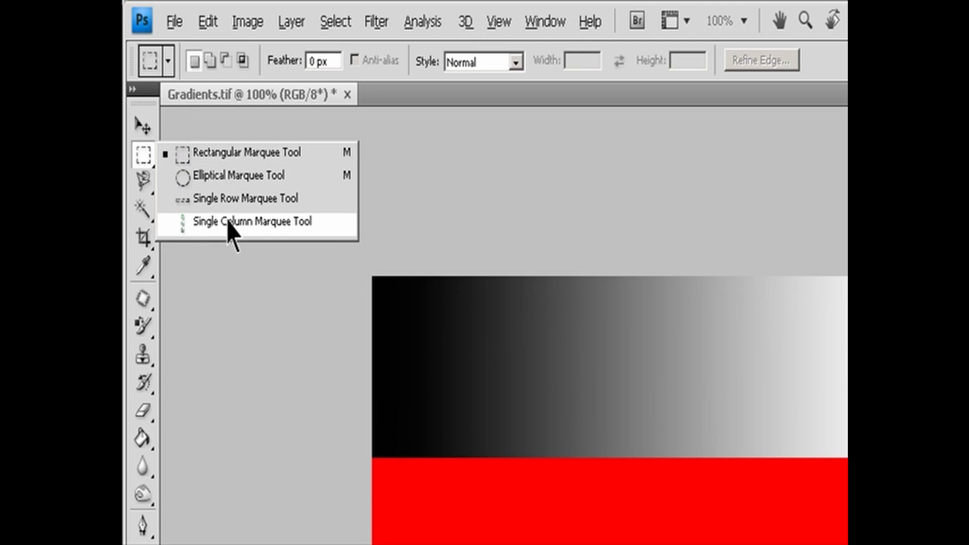
pyautogui.click(236, 152)
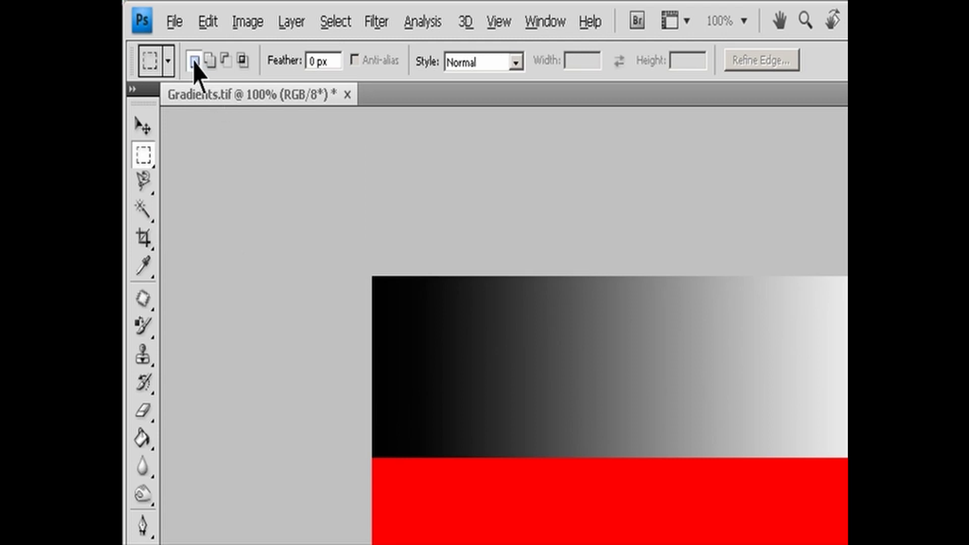
pyautogui.click(242, 62)
pyautogui.click(193, 61)
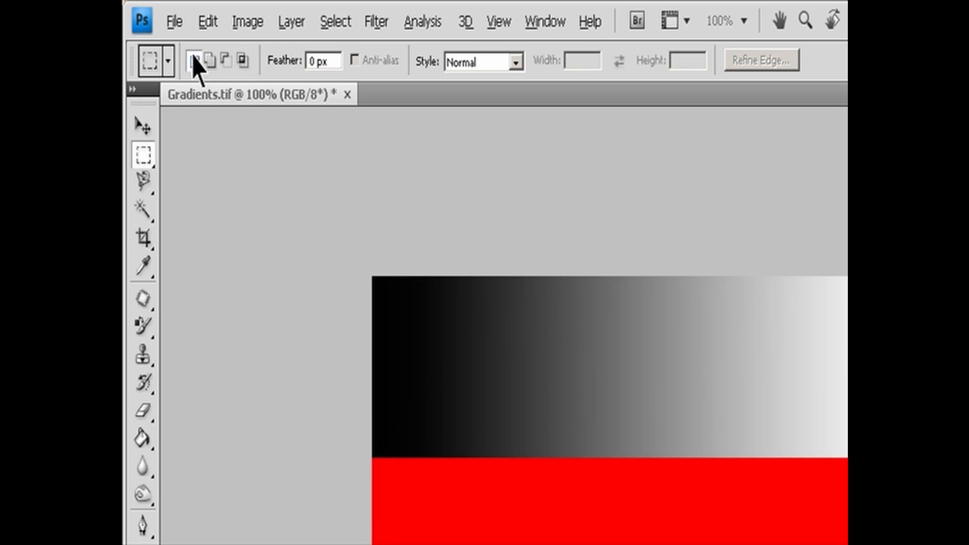
pyautogui.click(325, 61)
# - Set the marquee style to Fixed Ratio with width 2 and height 1, swapping the two values and swapping them back
pyautogui.click(515, 64)
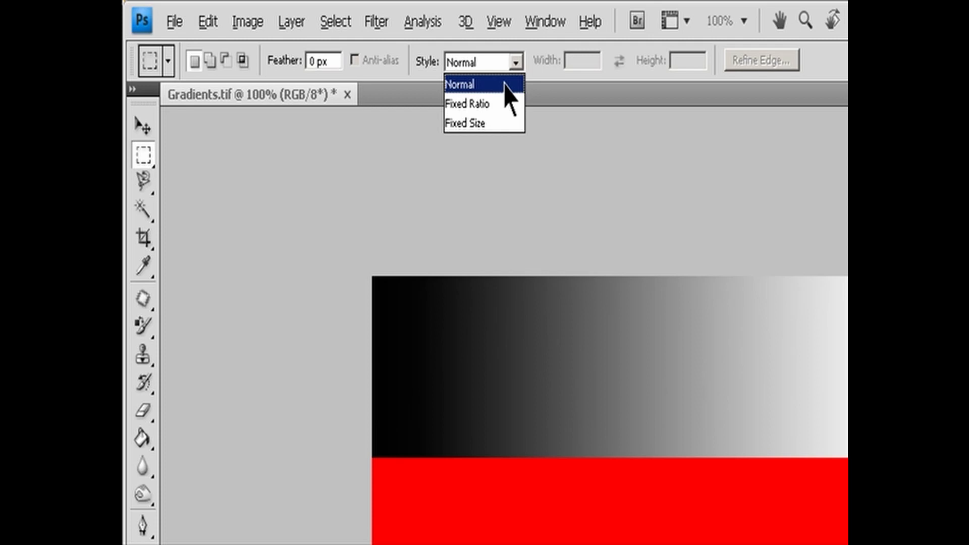
pyautogui.click(505, 104)
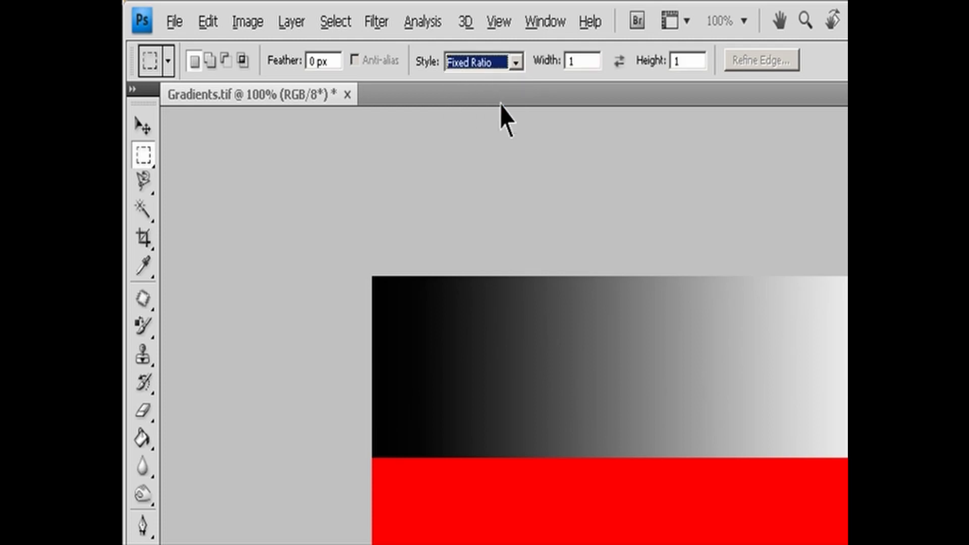
pyautogui.press('Tab')
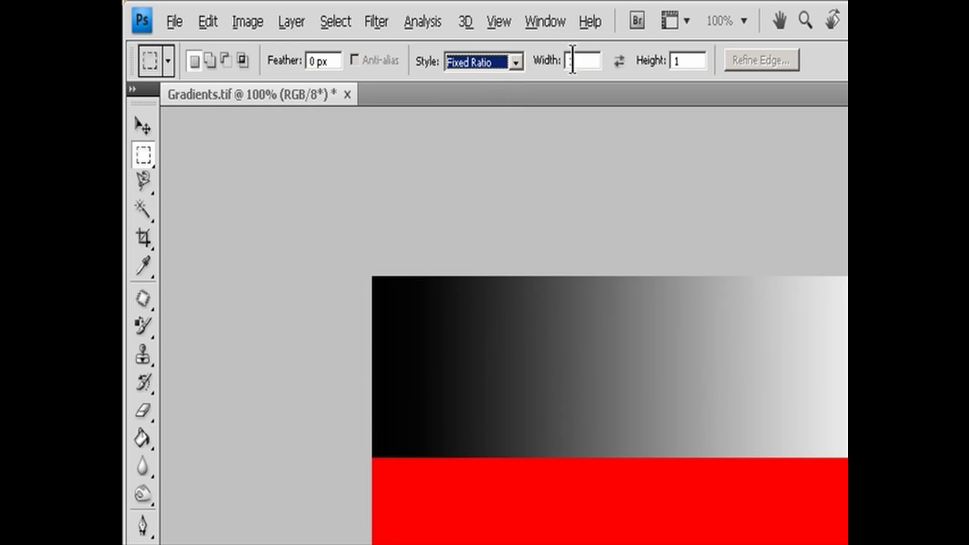
pyautogui.write('2')
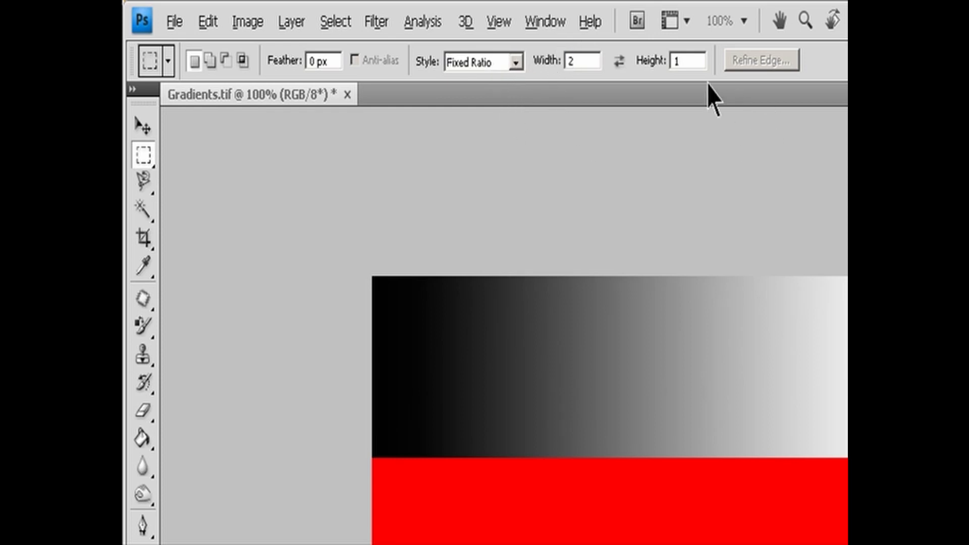
pyautogui.click(694, 60)
pyautogui.click(619, 61)
pyautogui.click(620, 61)
# - Set the marquee style to Fixed Size, 128 px wide by 64 px high, swapping the dimensions and swapping them back
pyautogui.click(516, 62)
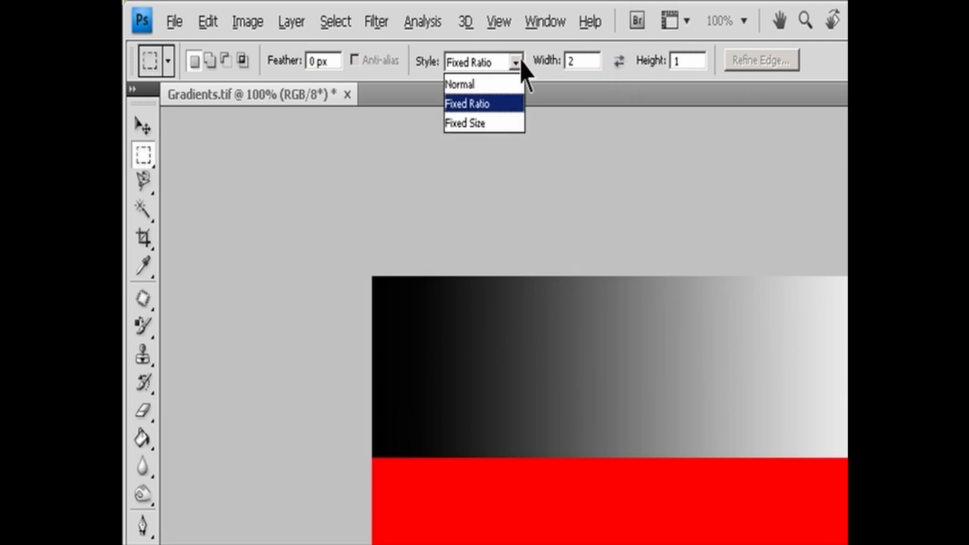
pyautogui.click(484, 122)
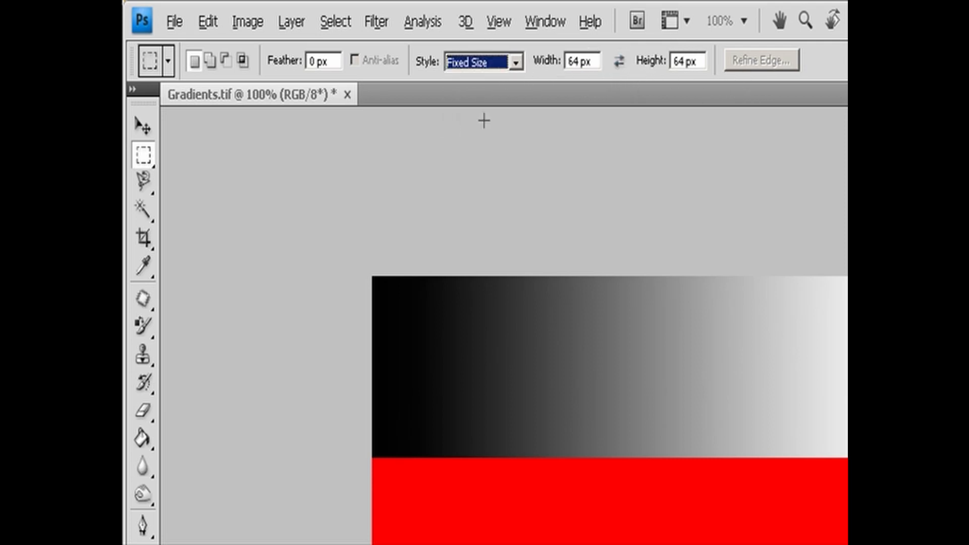
pyautogui.doubleClick(578, 61)
pyautogui.write('1289')
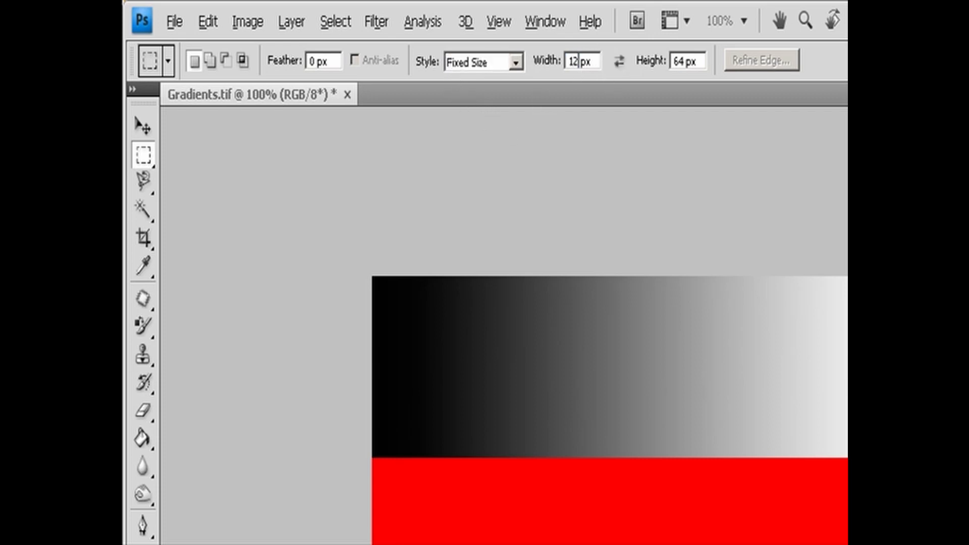
pyautogui.press('BackSpace')
pyautogui.click(617, 65)
pyautogui.click(615, 65)
# - Return the marquee style to Normal and switch to the Elliptical Marquee and back to the Rectangular Marquee
pyautogui.click(517, 62)
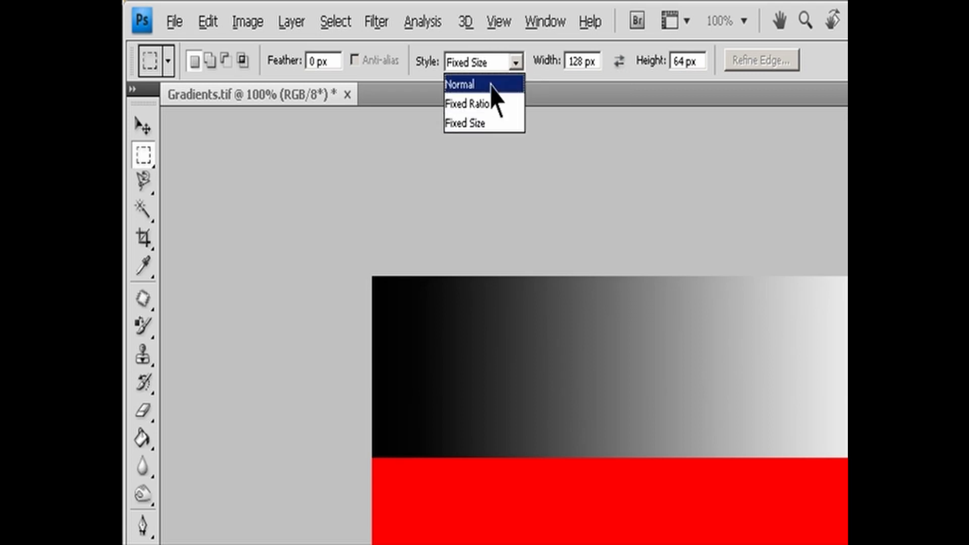
pyautogui.click(488, 84)
pyautogui.press('Escape')
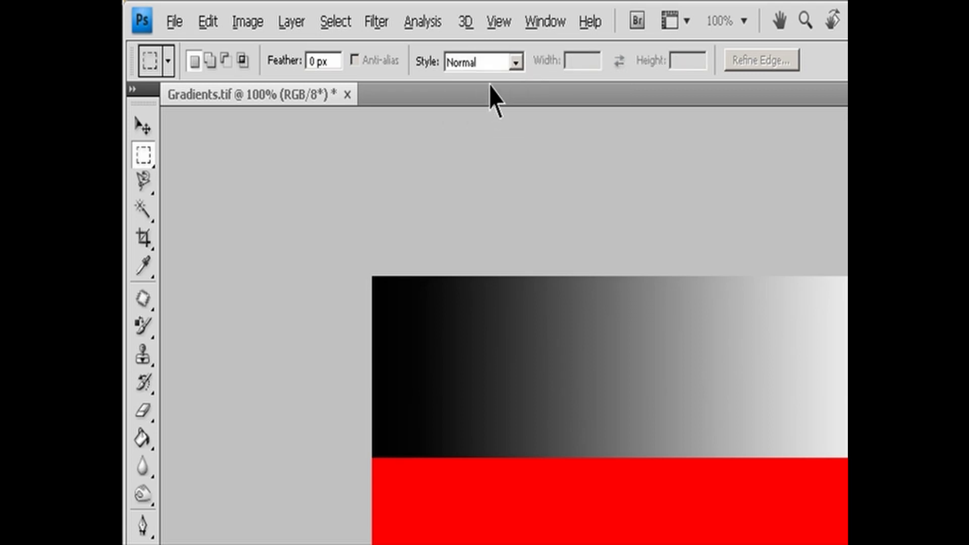
pyautogui.rightClick(147, 159)
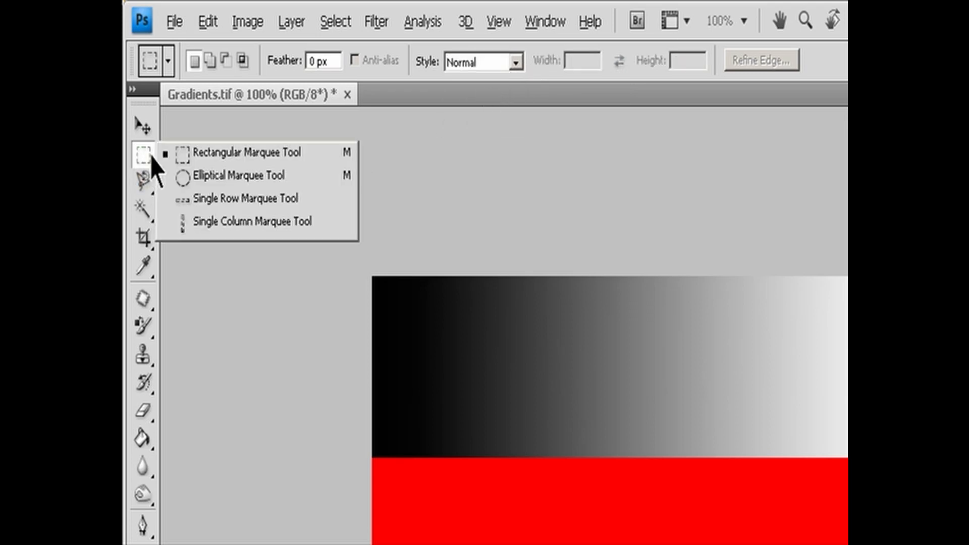
pyautogui.click(190, 176)
pyautogui.hotkey('shift', 'm')
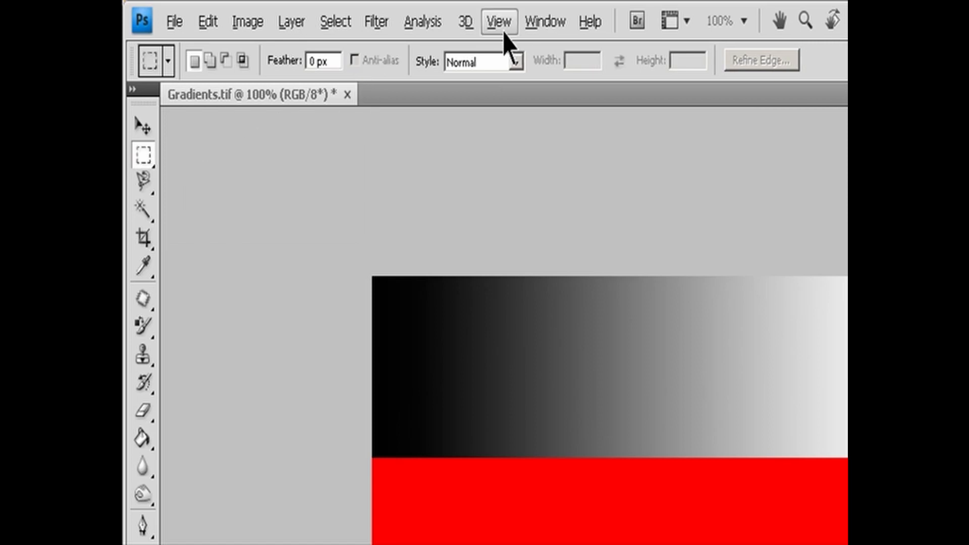
# - Turn on snapping to all available elements and select the whole red band with the rectangular marquee
pyautogui.click(500, 23)
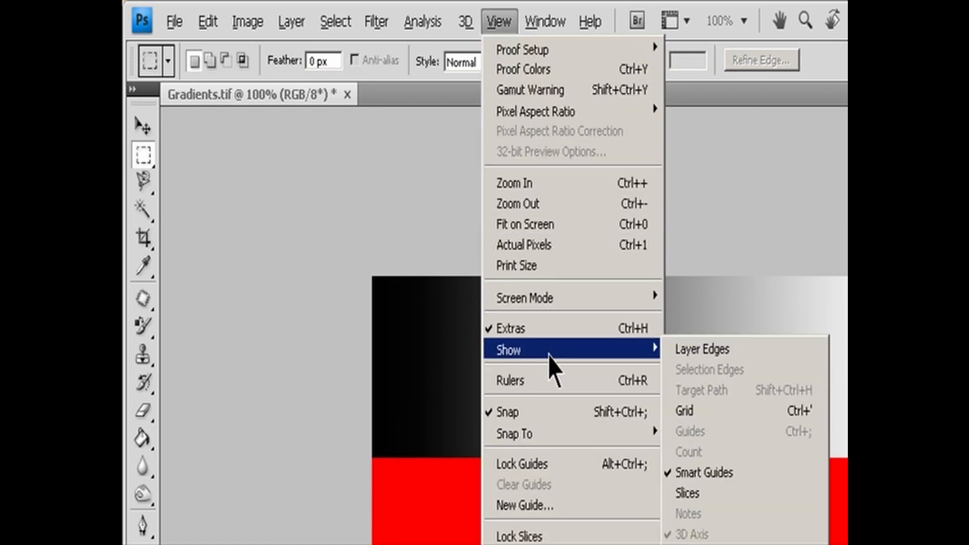
pyautogui.moveTo(546, 436)
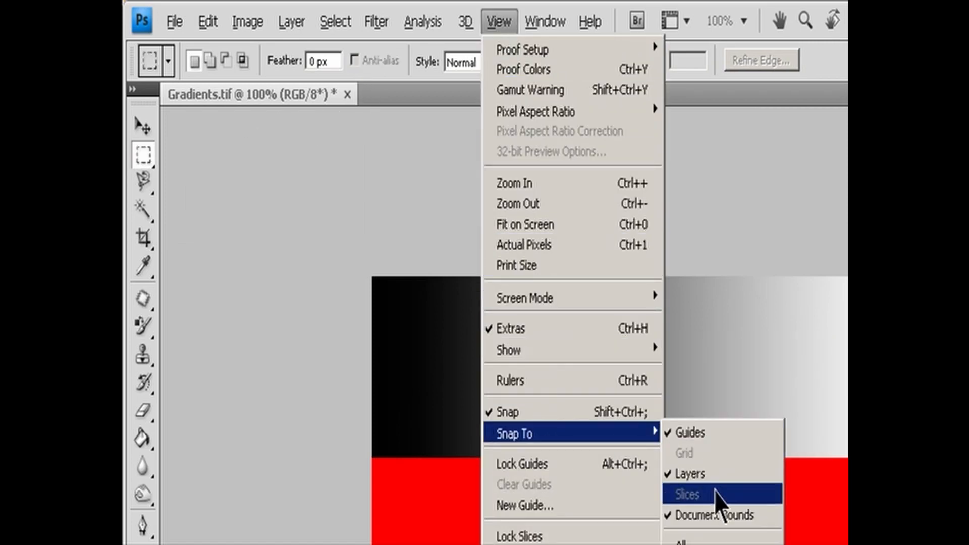
pyautogui.click(720, 541)
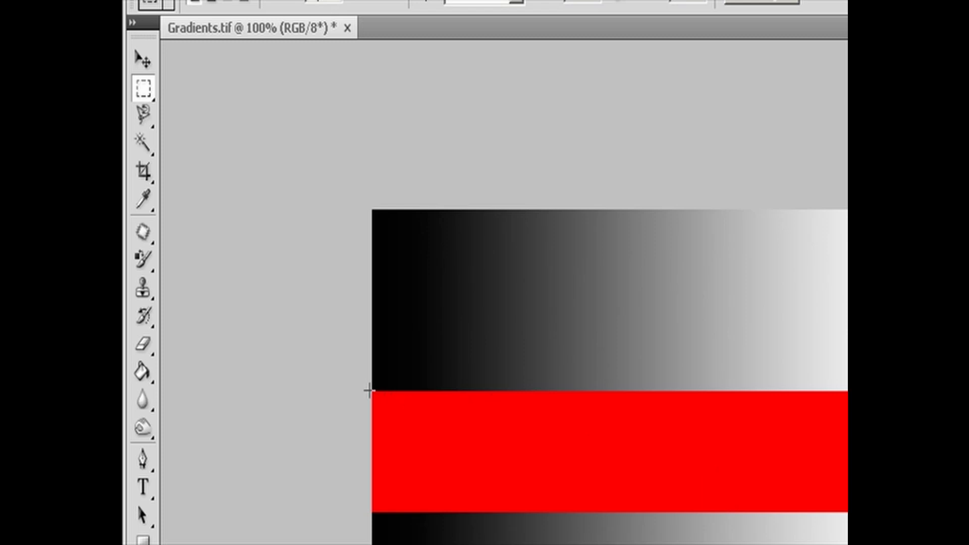
pyautogui.moveTo(372, 392); pyautogui.dragTo(847, 511)
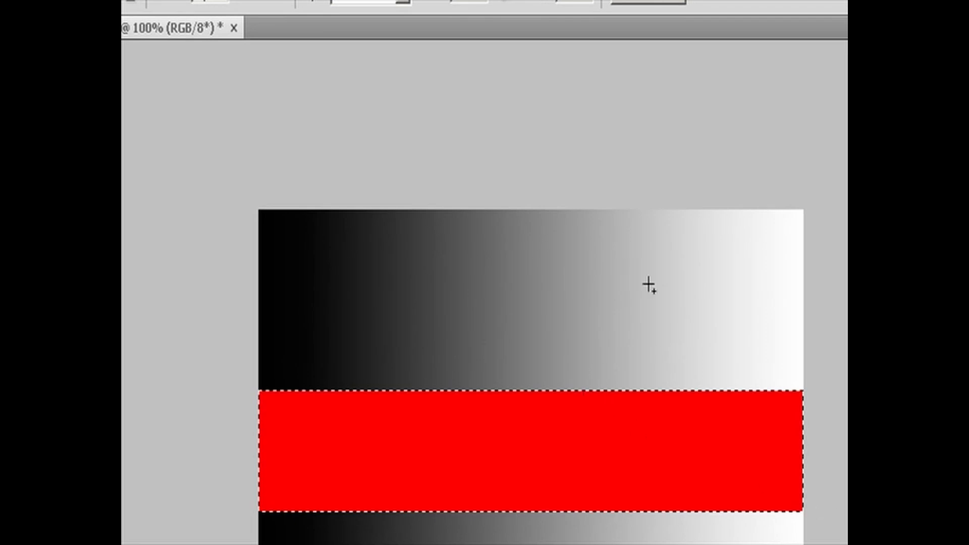
# - Try adding a full-height rectangle over the light end and intersecting a smaller one, and undo both selection changes
pyautogui.moveTo(657, 210); pyautogui.dragTo(828, 543)
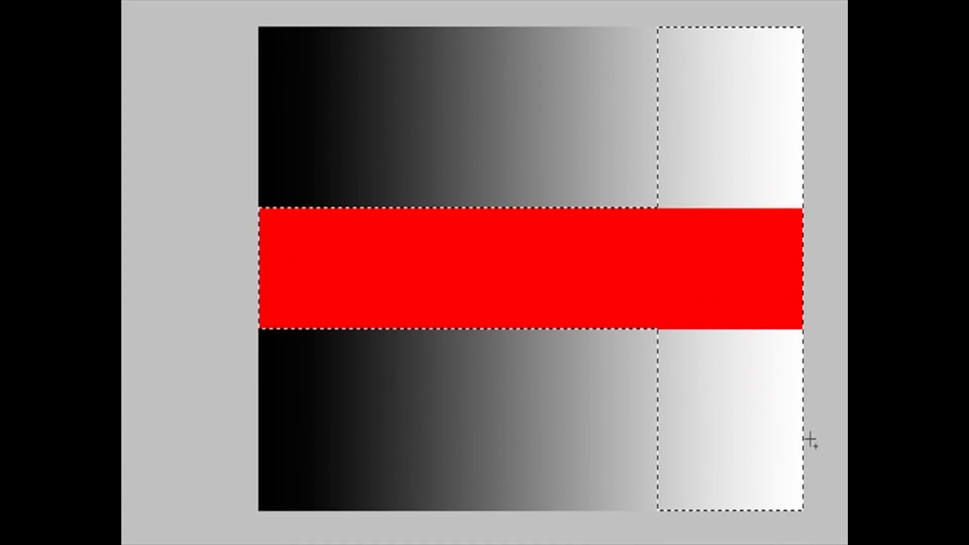
pyautogui.moveTo(573, 152); pyautogui.dragTo(678, 246)
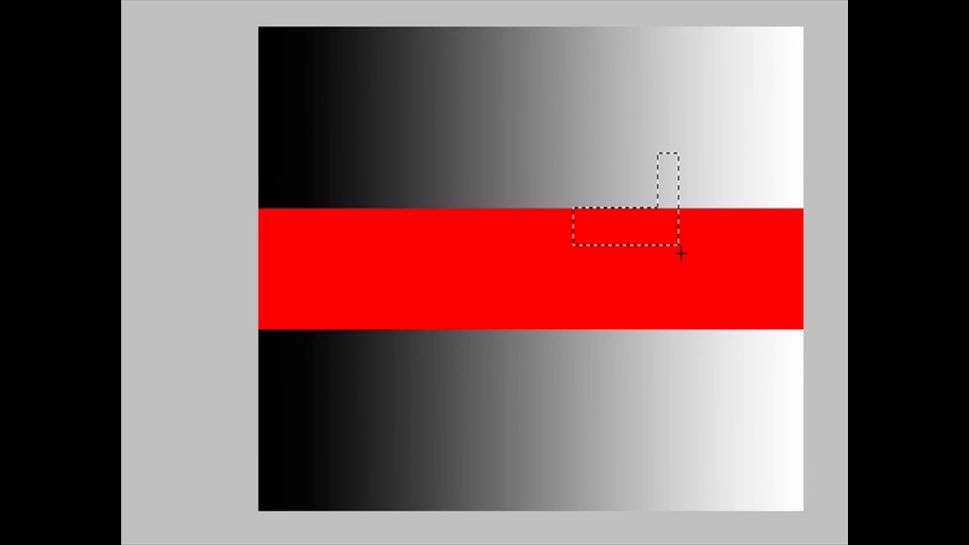
pyautogui.hotkey('ctrl', 'z')
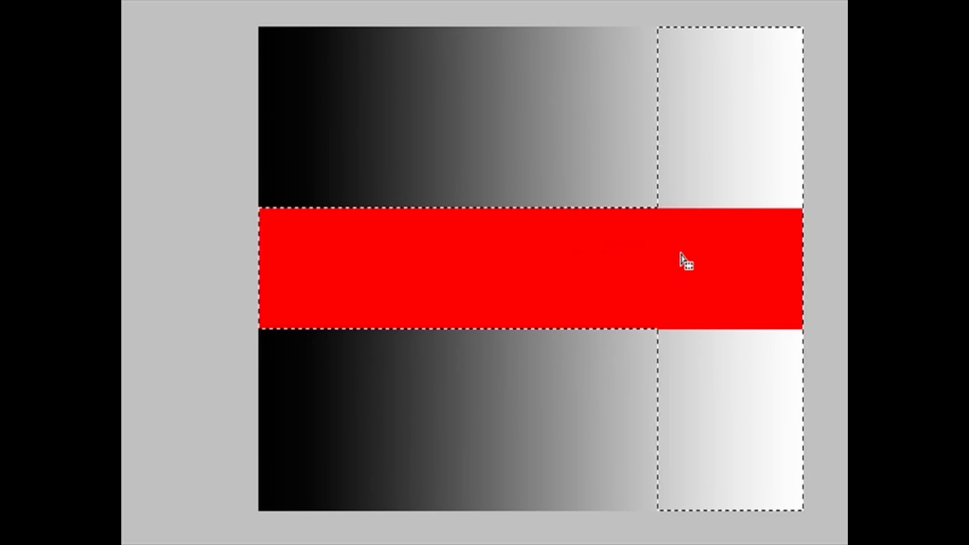
pyautogui.hotkey('ctrl', 'z')
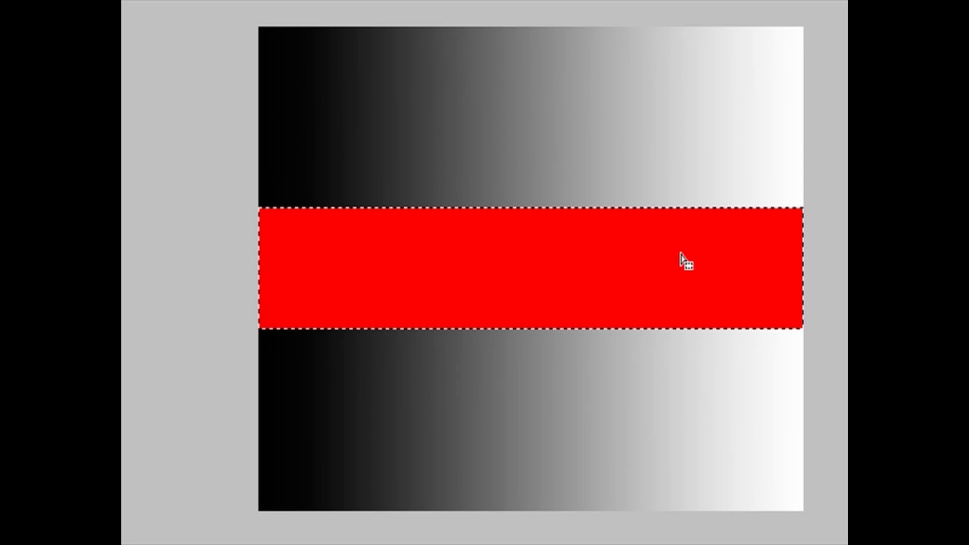
# - Step back in the history to before the red fill and redo up to the red band selection
pyautogui.hotkey('ctrl', 'z')
pyautogui.hotkey('ctrl', 'z')
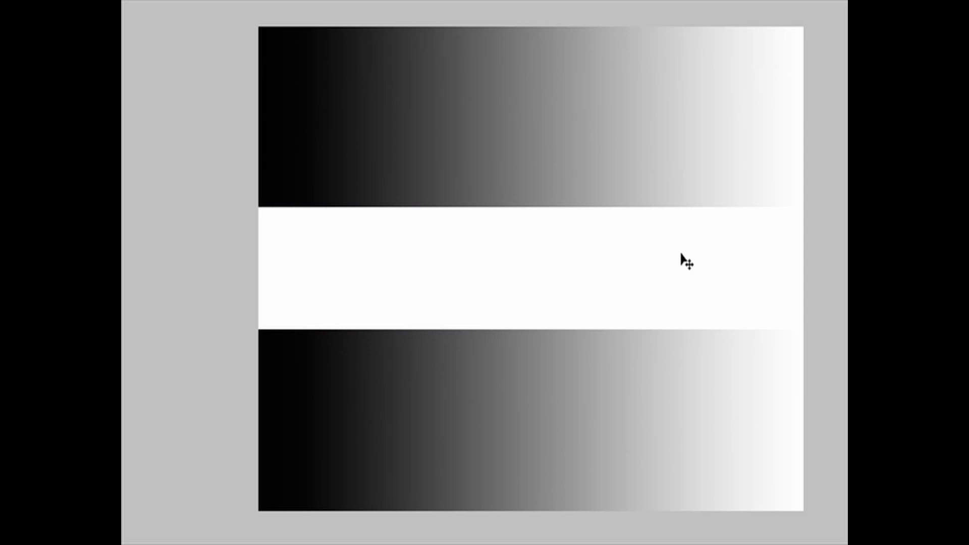
pyautogui.hotkey('ctrl', 'y')
pyautogui.hotkey('ctrl', 'y')
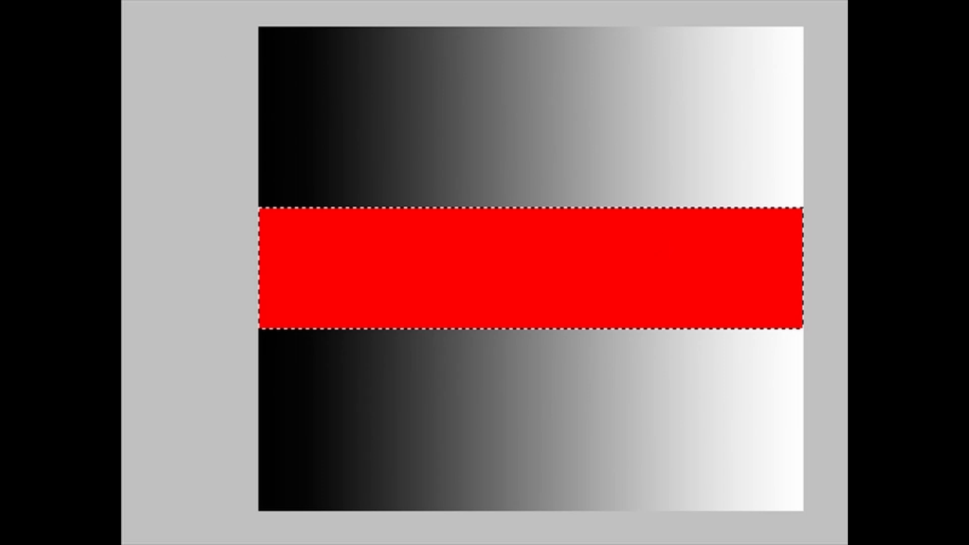
# - Add a large ellipse centered on the red band to the selection, and try a single-row selection just above the band
pyautogui.moveTo(341, 144); pyautogui.dragTo(730, 419)
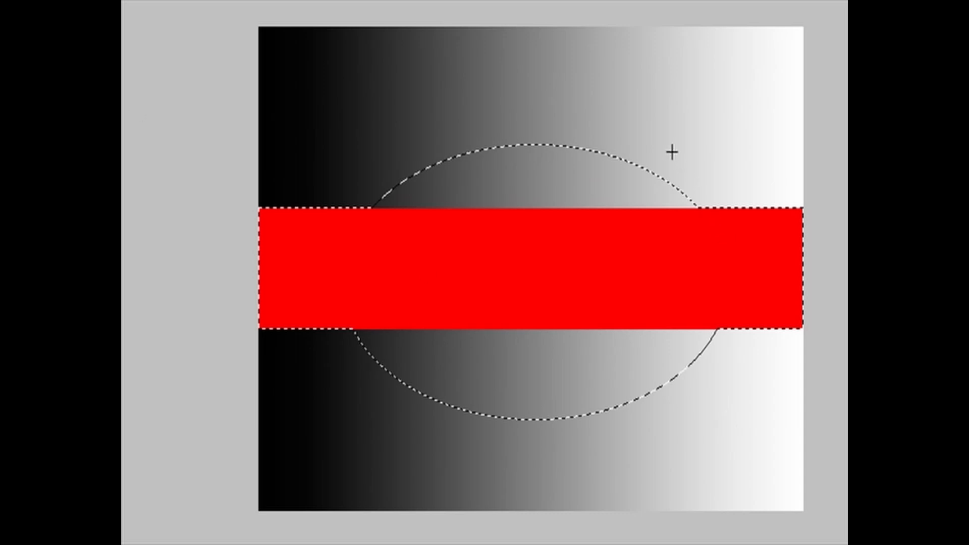
pyautogui.moveTo(672, 152); pyautogui.dragTo(764, 186)
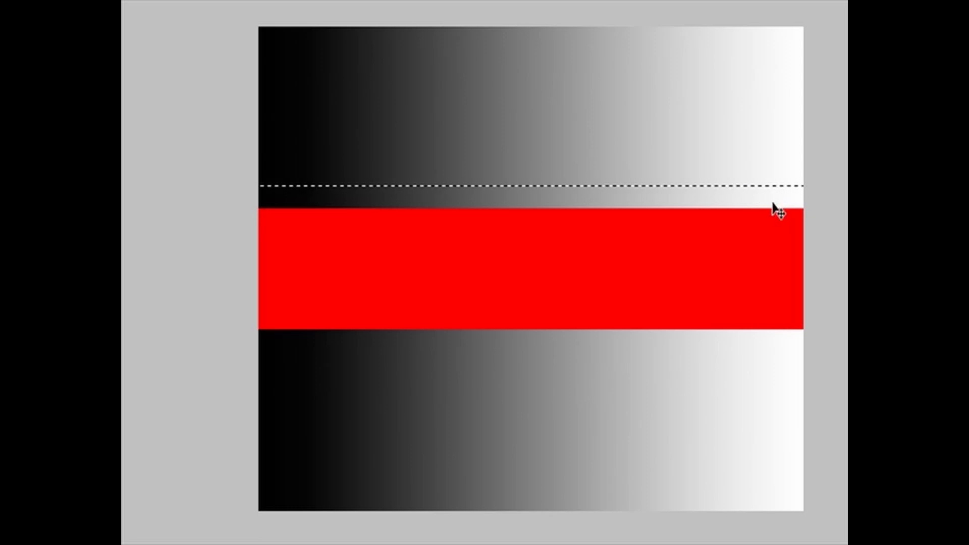
pyautogui.hotkey('ctrl', 'z')
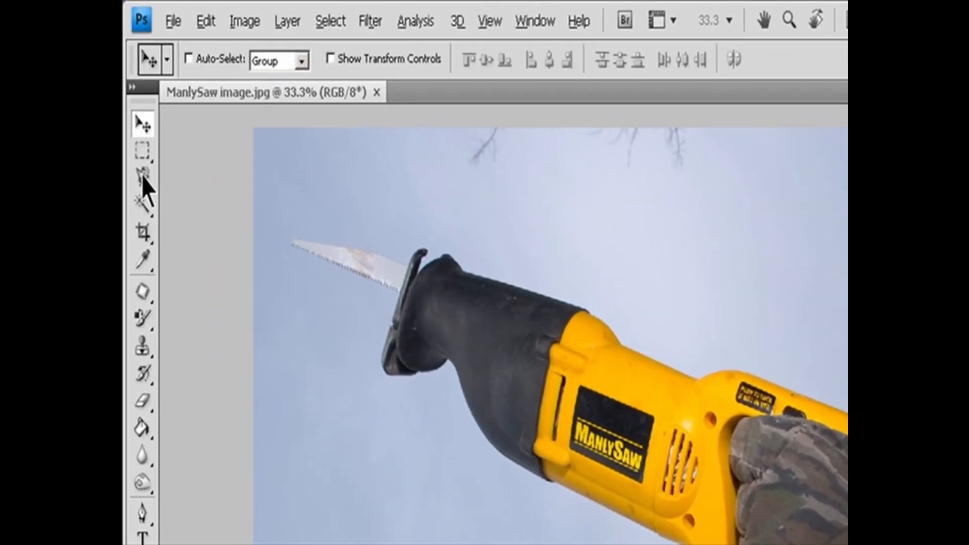
# - Select the yellow saw together with the gloved arm by tracing their outline with the Magnetic Lasso
pyautogui.click(134, 104)
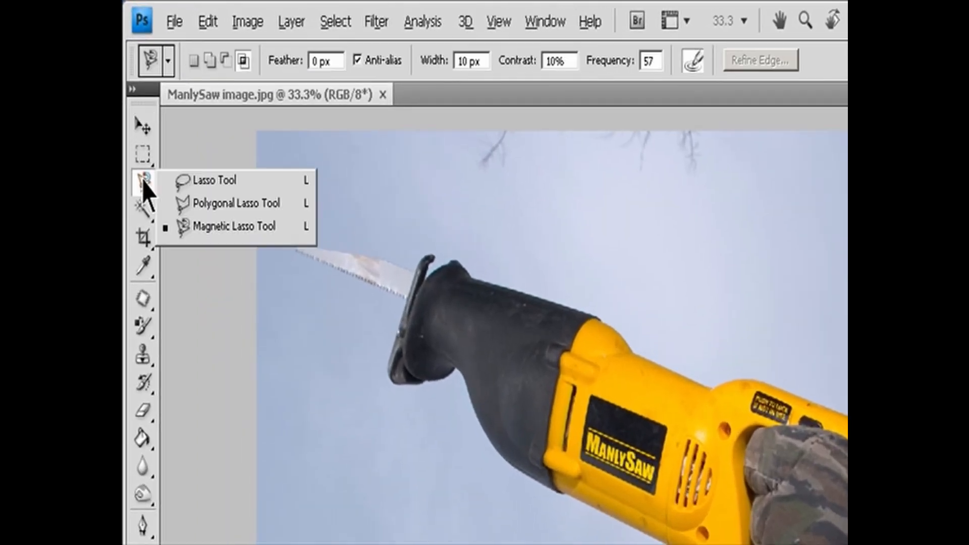
pyautogui.click(217, 227)
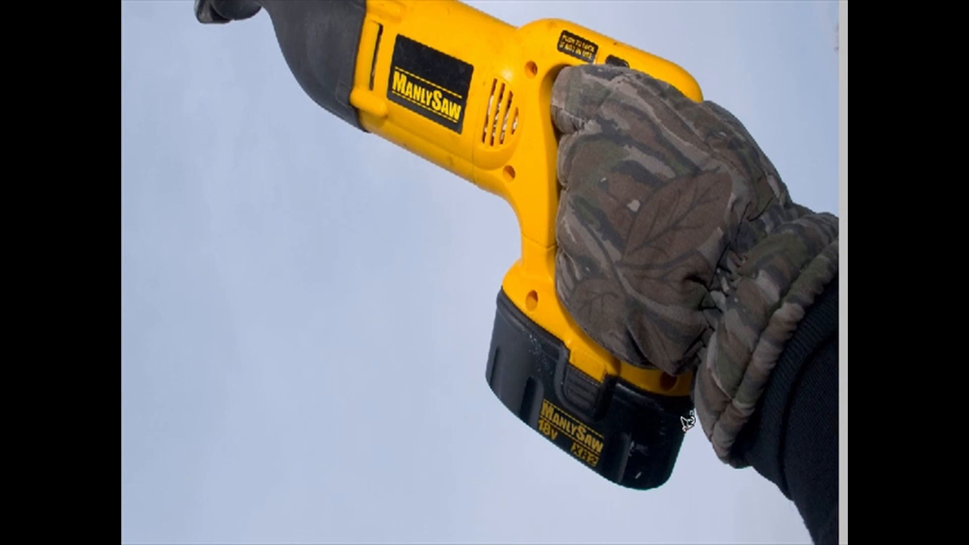
pyautogui.moveTo(688, 422)
pyautogui.mouseDown()
pyautogui.moveTo(681, 451)
pyautogui.moveTo(661, 474)
pyautogui.moveTo(627, 480)
pyautogui.moveTo(506, 387)
pyautogui.moveTo(475, 354)
pyautogui.moveTo(495, 273)
pyautogui.moveTo(525, 226)
pyautogui.moveTo(508, 181)
pyautogui.moveTo(494, 172)
pyautogui.moveTo(468, 178)
pyautogui.moveTo(395, 136)
pyautogui.moveTo(341, 121)
pyautogui.moveTo(316, 95)
pyautogui.mouseUp()
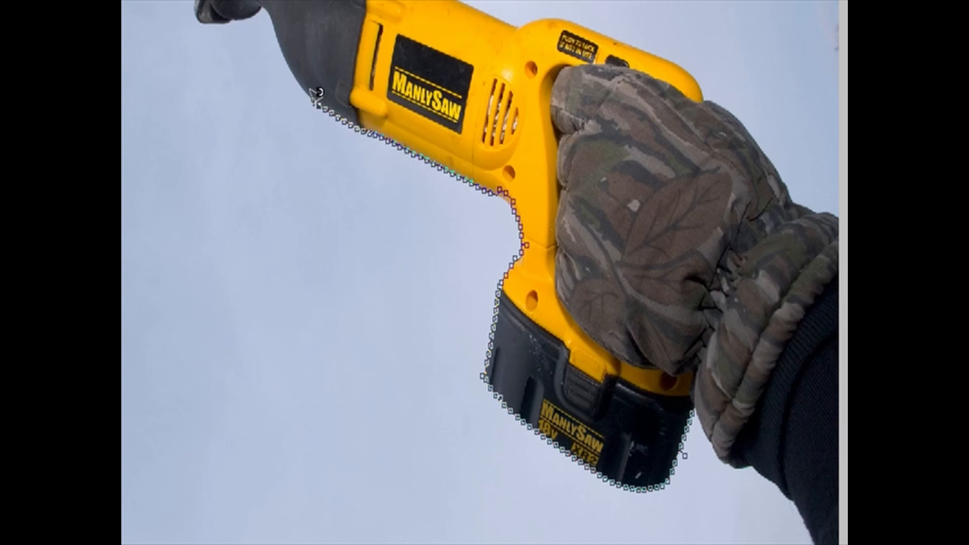
pyautogui.doubleClick(317, 93)
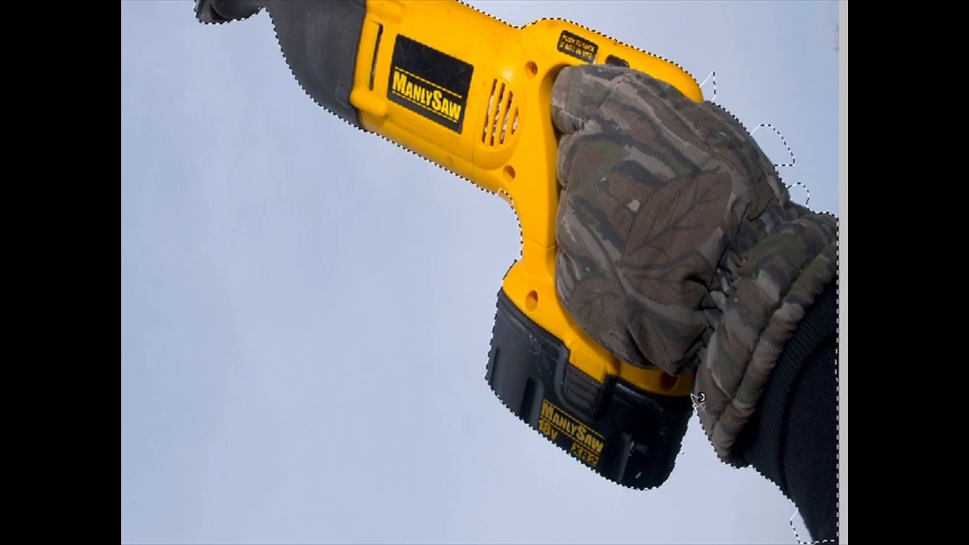
# - Set the Magnetic Lasso to intersect with the existing selection and open its width value for editing
pyautogui.scroll(-1, 699, 401)
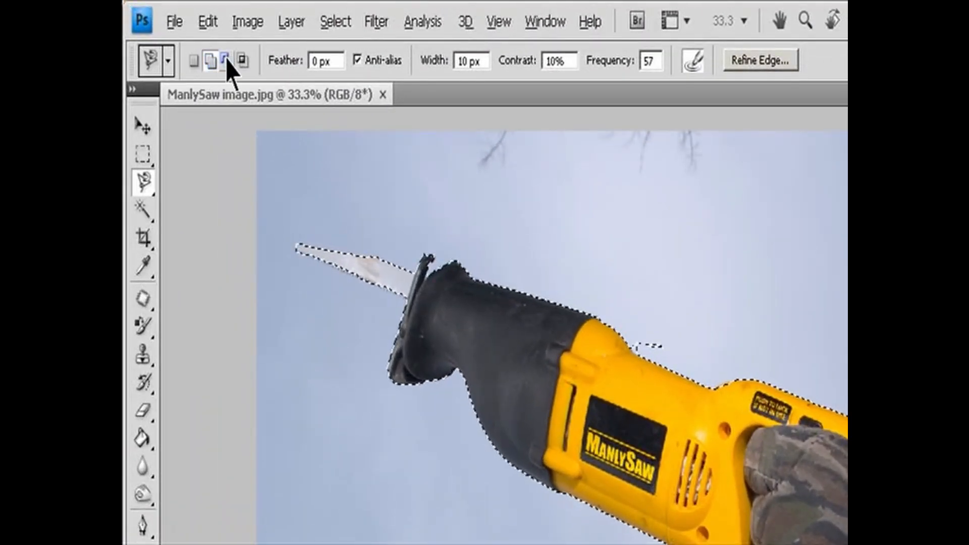
pyautogui.click(242, 60)
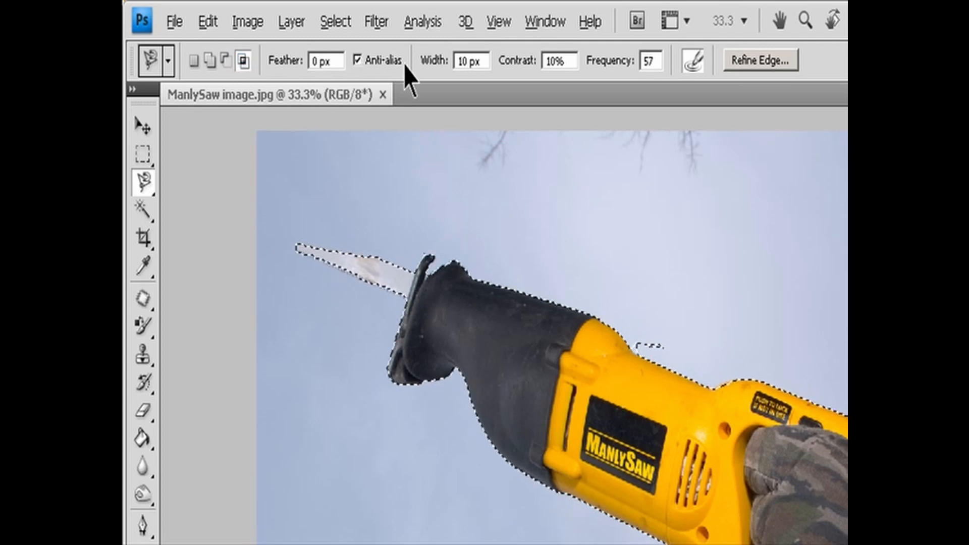
pyautogui.click(476, 61)
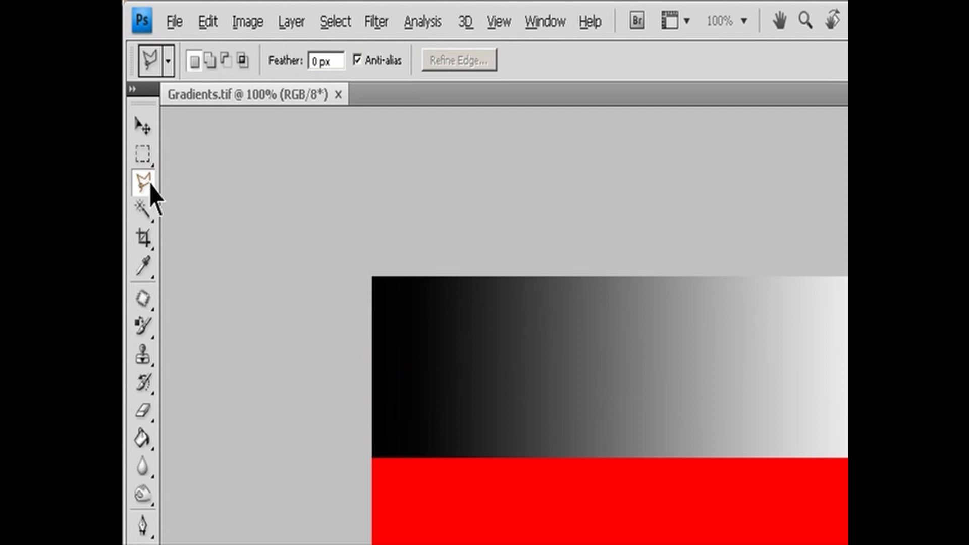
# - Select a six-sided area with the Polygonal Lasso, starting at the red band's dark end and widening into both gradients toward the light end
pyautogui.click(150, 183)
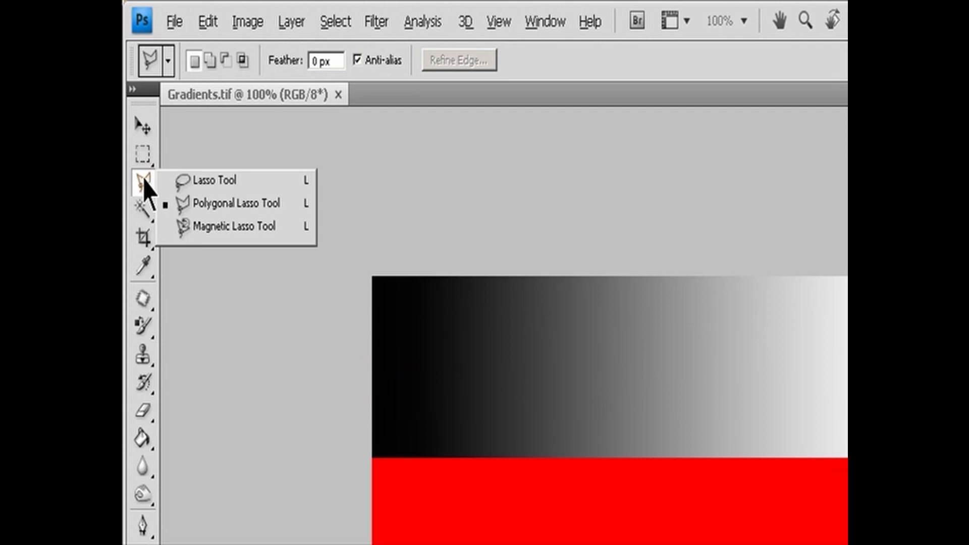
pyautogui.click(216, 202)
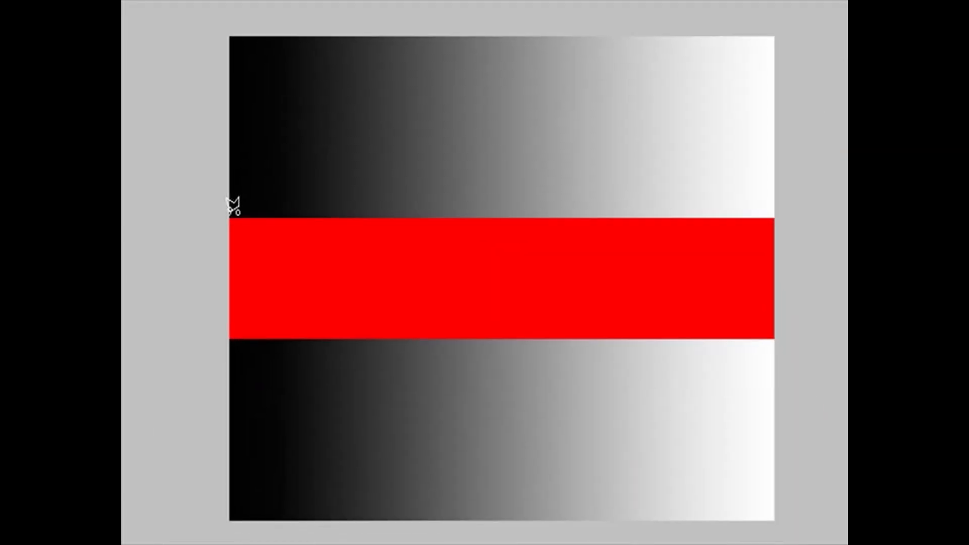
pyautogui.click(229, 214)
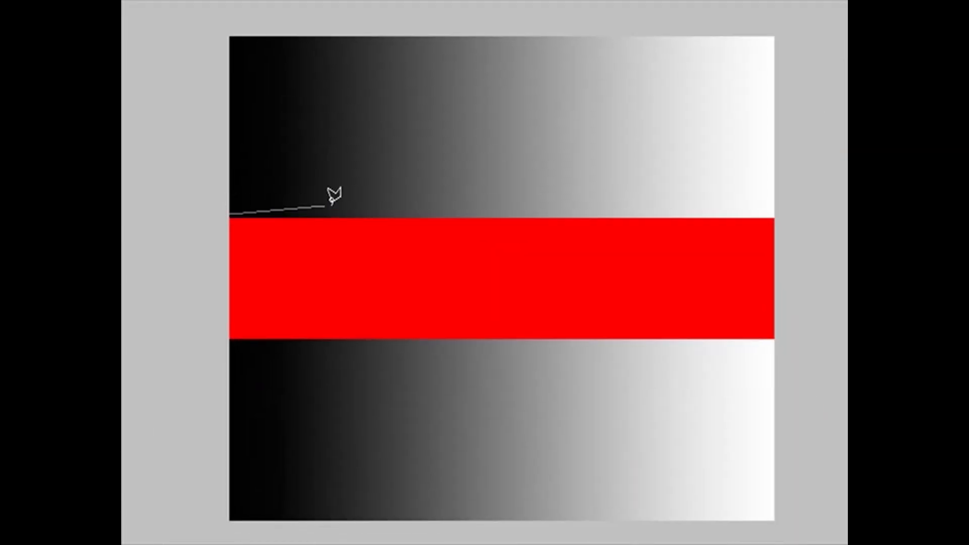
pyautogui.click(685, 83)
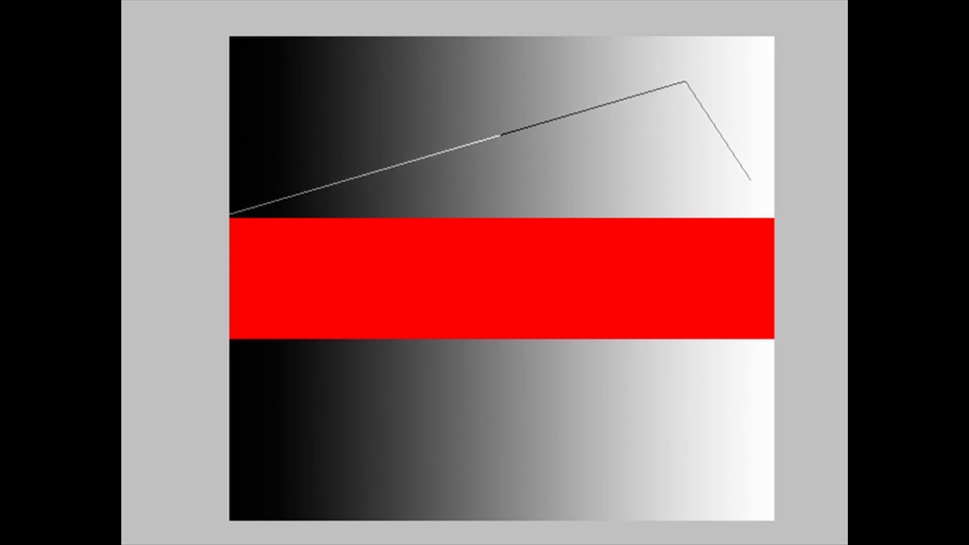
pyautogui.click(750, 180)
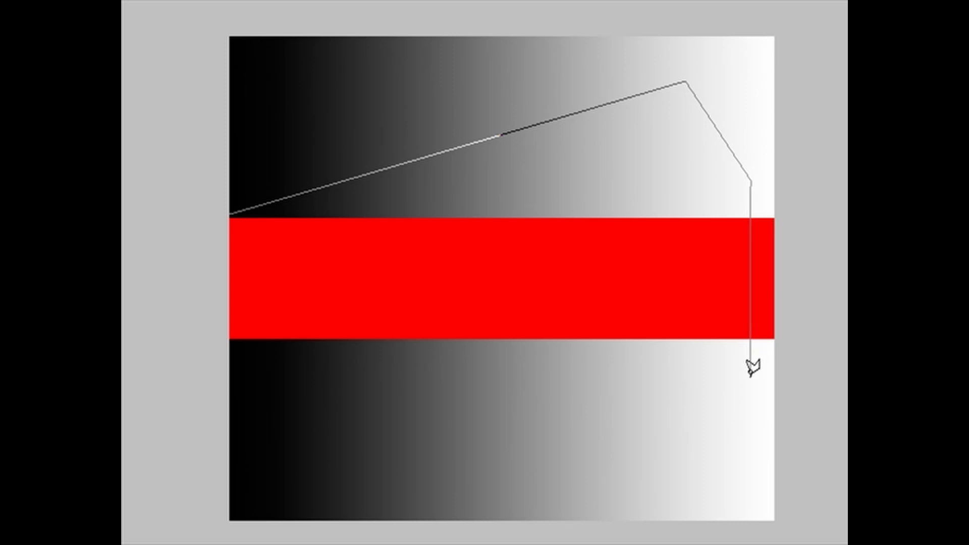
pyautogui.click(751, 375)
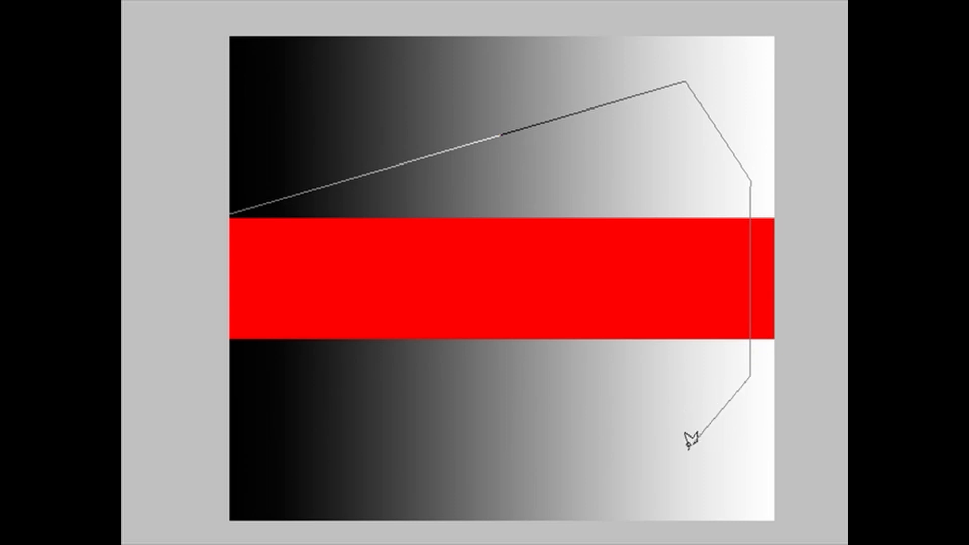
pyautogui.click(686, 449)
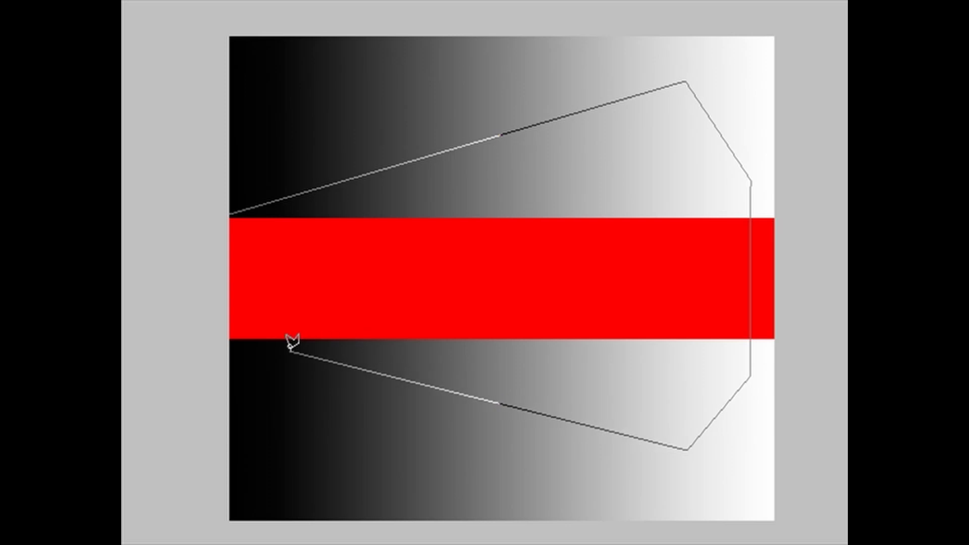
pyautogui.click(230, 341)
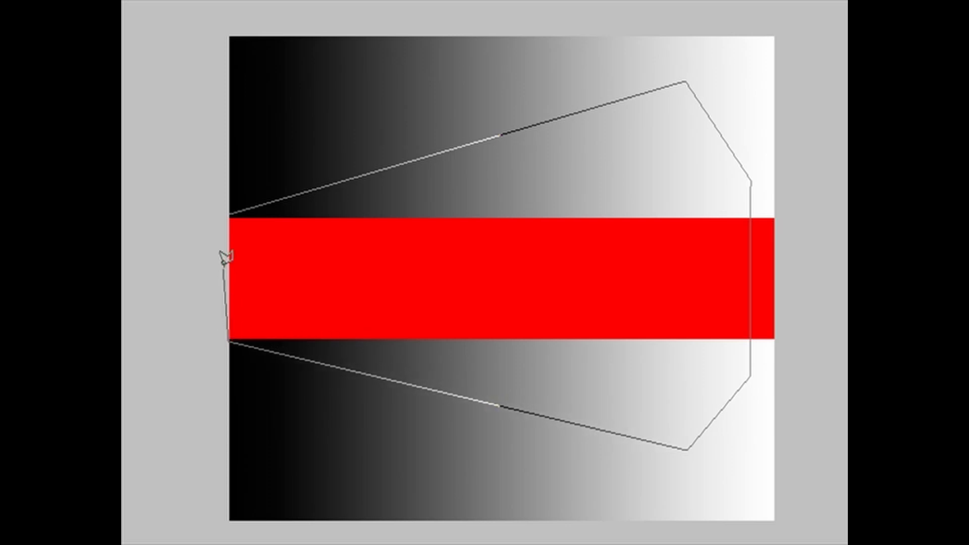
pyautogui.click(230, 212)
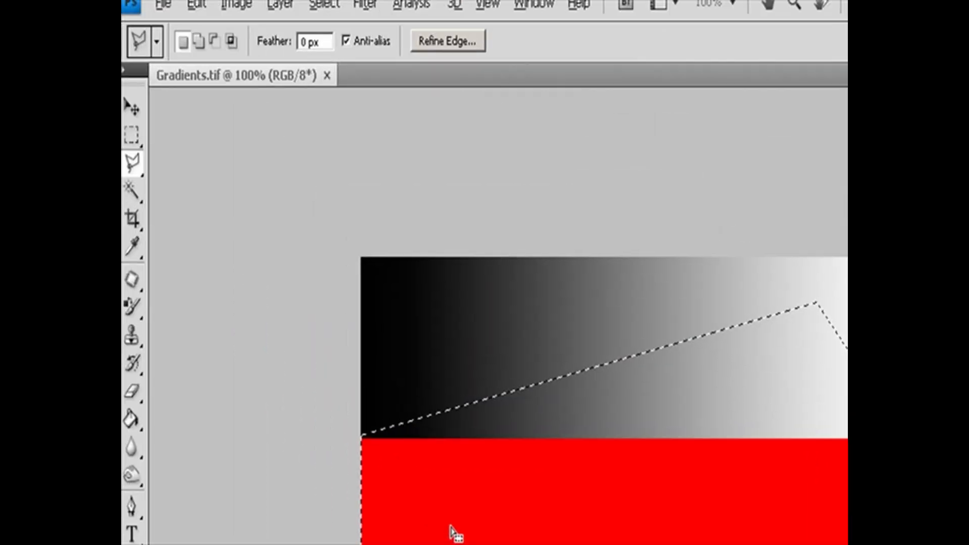
# - Try the Polygonal Lasso's add, subtract and intersect modes, and turn anti-aliasing off and back on
pyautogui.click(200, 41)
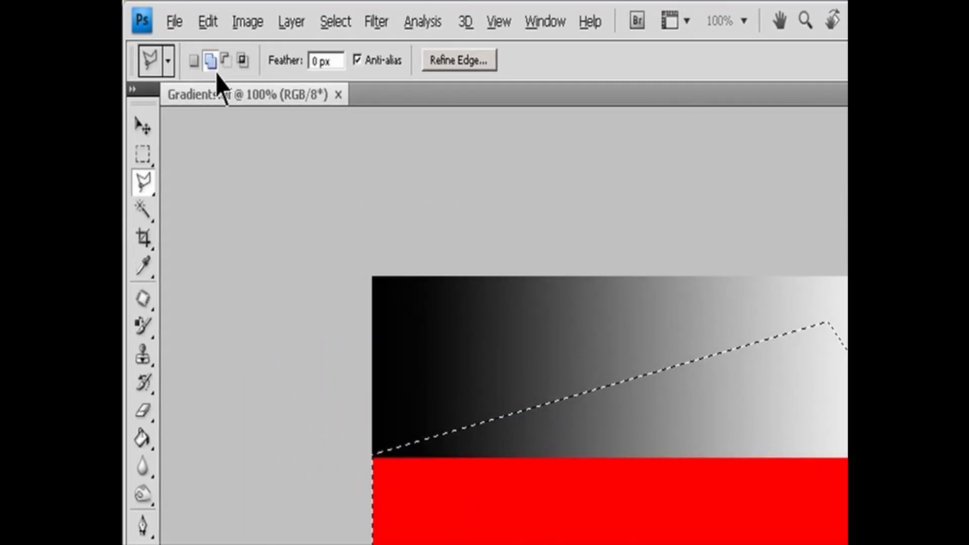
pyautogui.click(242, 60)
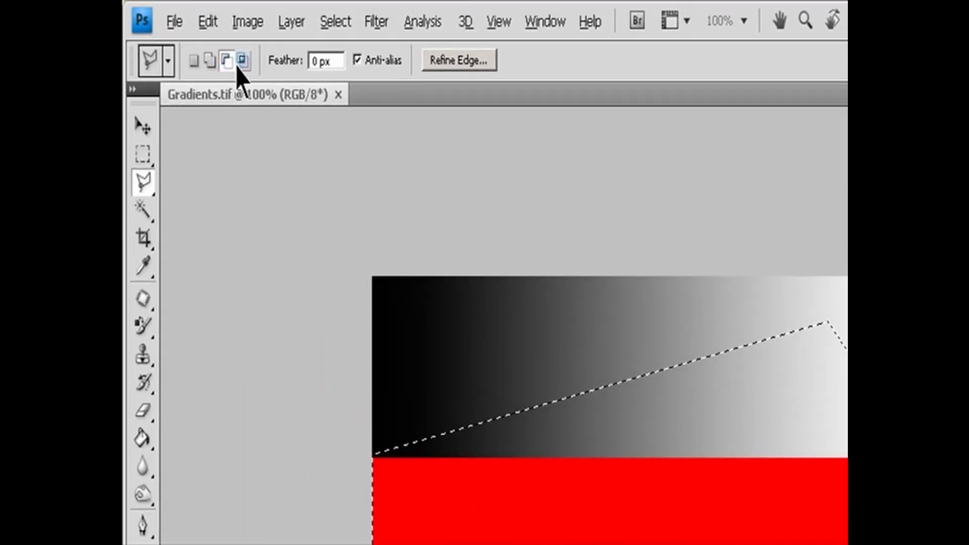
pyautogui.click(331, 61)
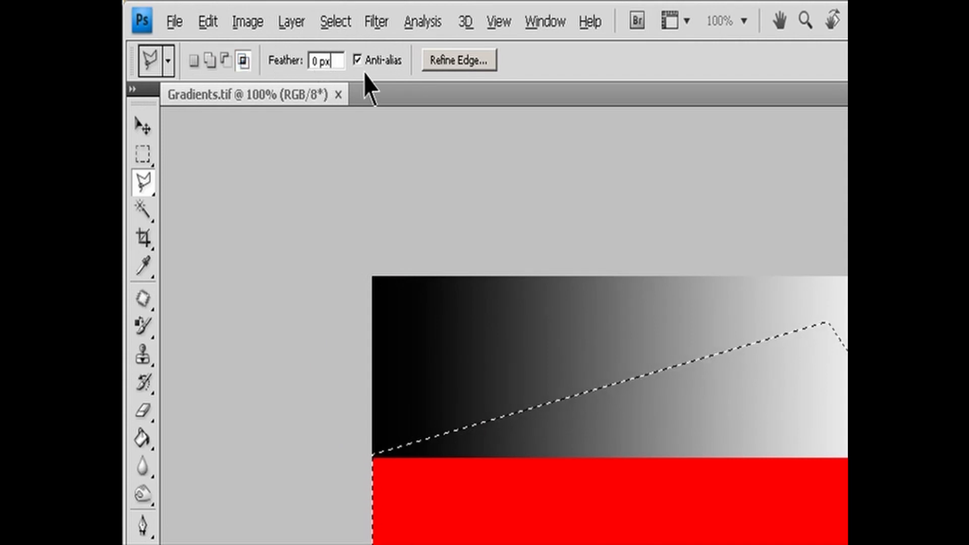
pyautogui.click(386, 61)
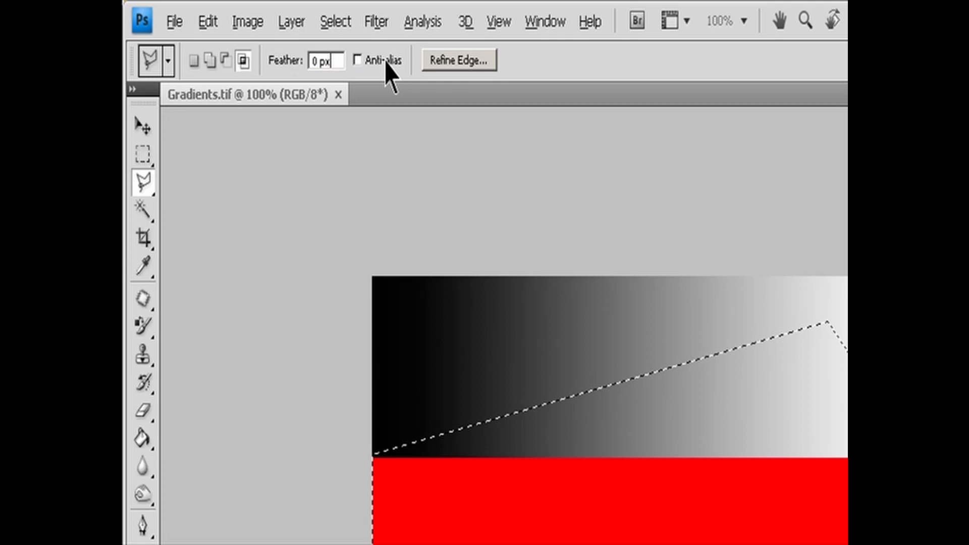
pyautogui.click(359, 61)
# - View the Refine Edge settings and preview for the polygonal selection, and close them without applying anything
pyautogui.click(457, 61)
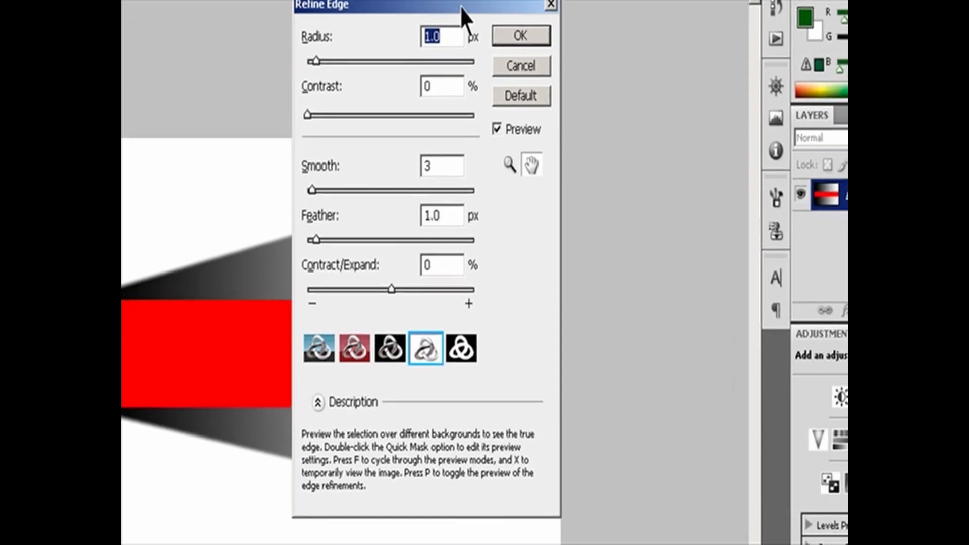
pyautogui.moveTo(499, 34); pyautogui.dragTo(840, 155)
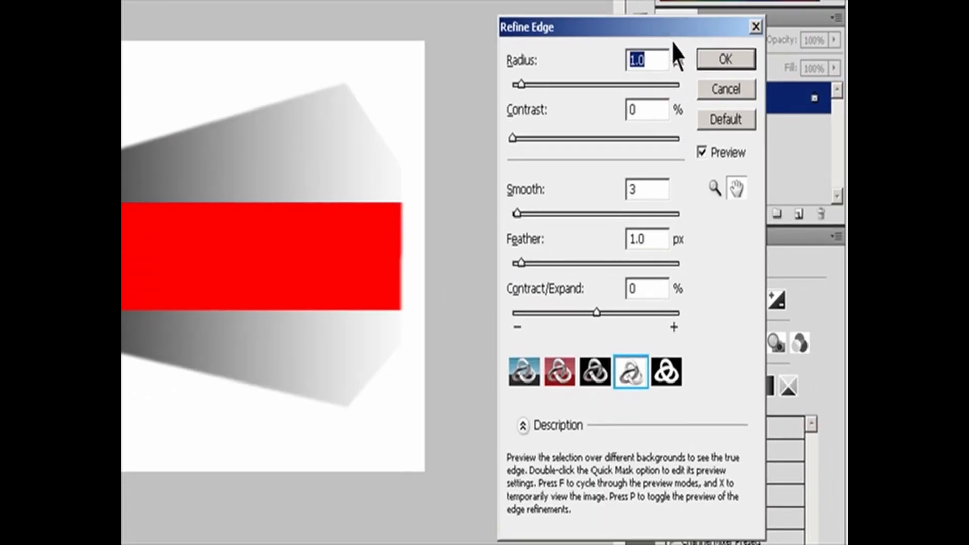
pyautogui.click(725, 90)
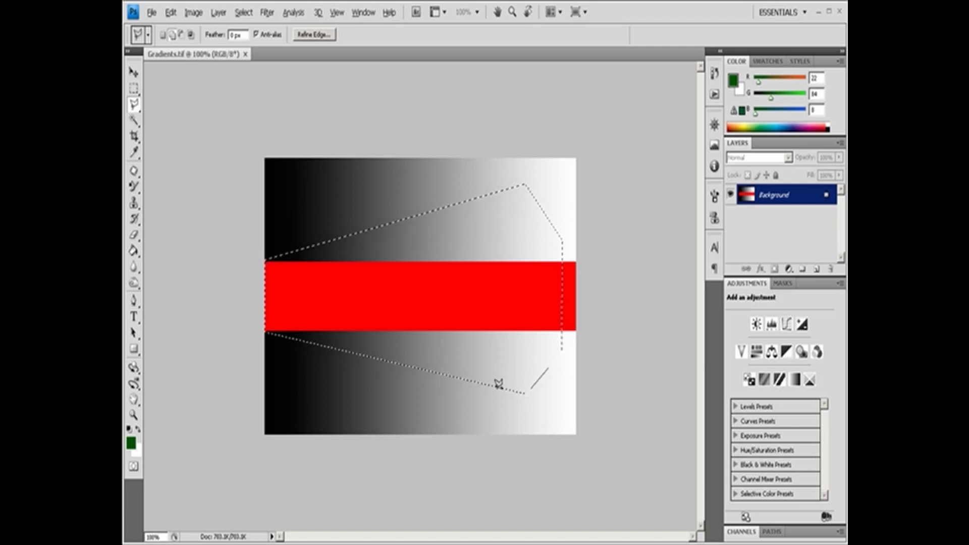
# - Add a small rectangular area to the polygonal selection, reaching from its lower edge to the bottom of the image
pyautogui.click(494, 433)
pyautogui.click(537, 386)
pyautogui.click(537, 436)
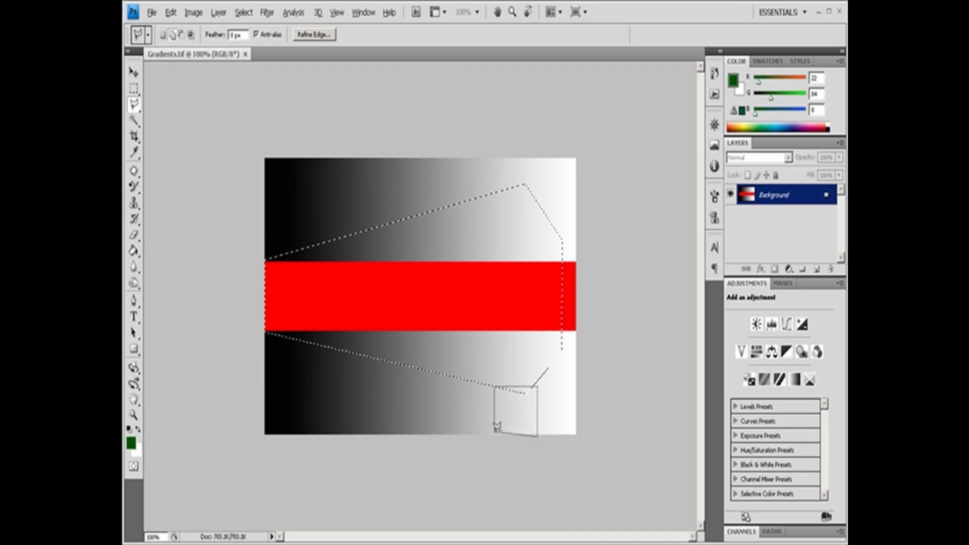
pyautogui.click(496, 428)
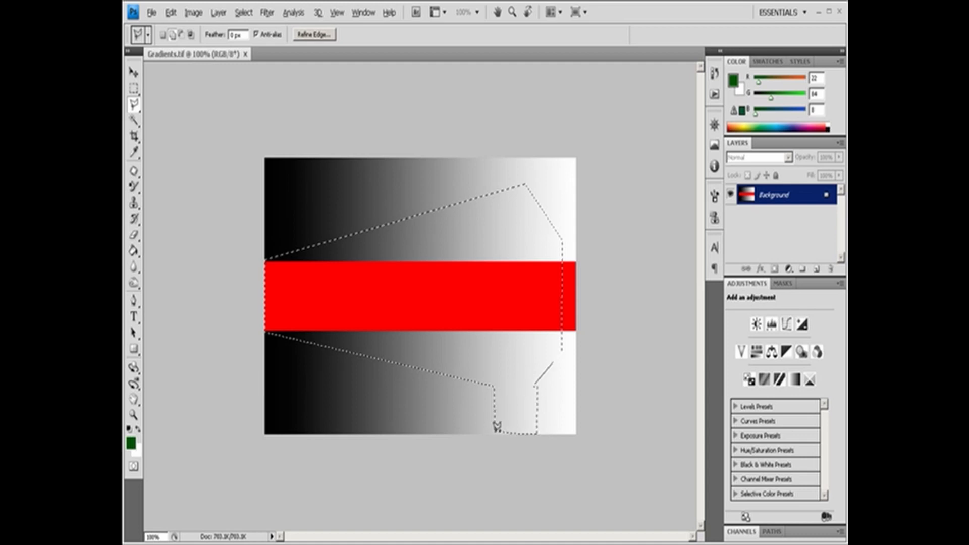
# - Add a matching rectangular area above the polygonal selection, reaching from its upper edge to the top of the image
pyautogui.click(492, 193)
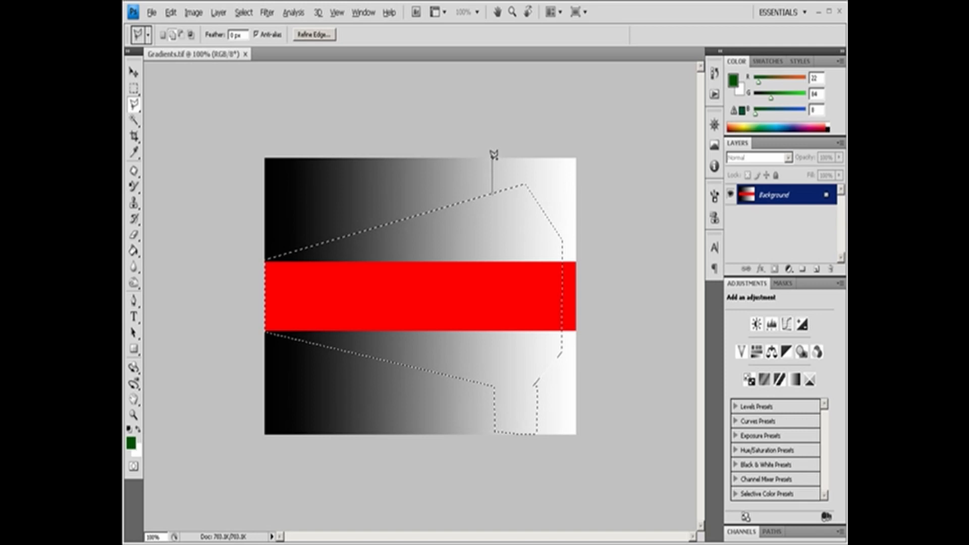
pyautogui.click(493, 160)
pyautogui.click(528, 160)
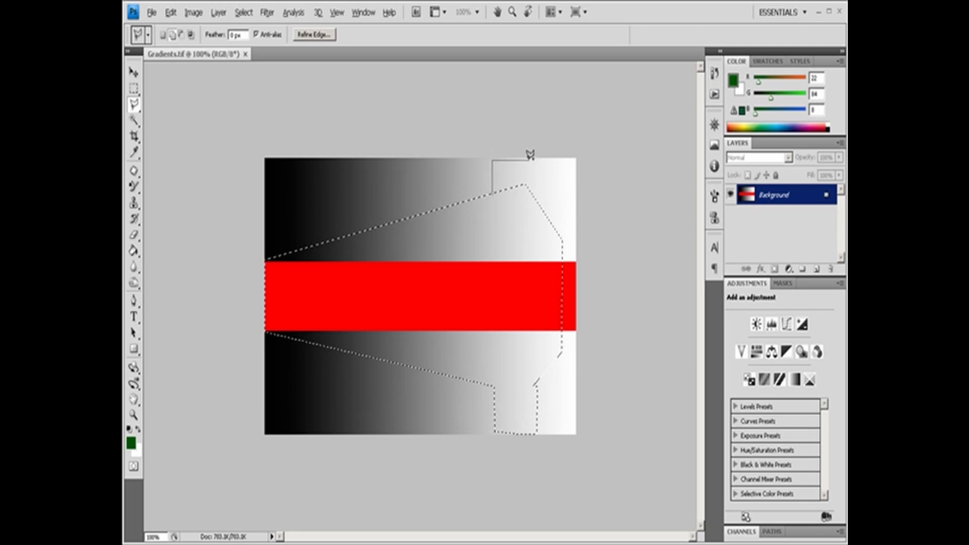
pyautogui.click(530, 184)
pyautogui.click(494, 192)
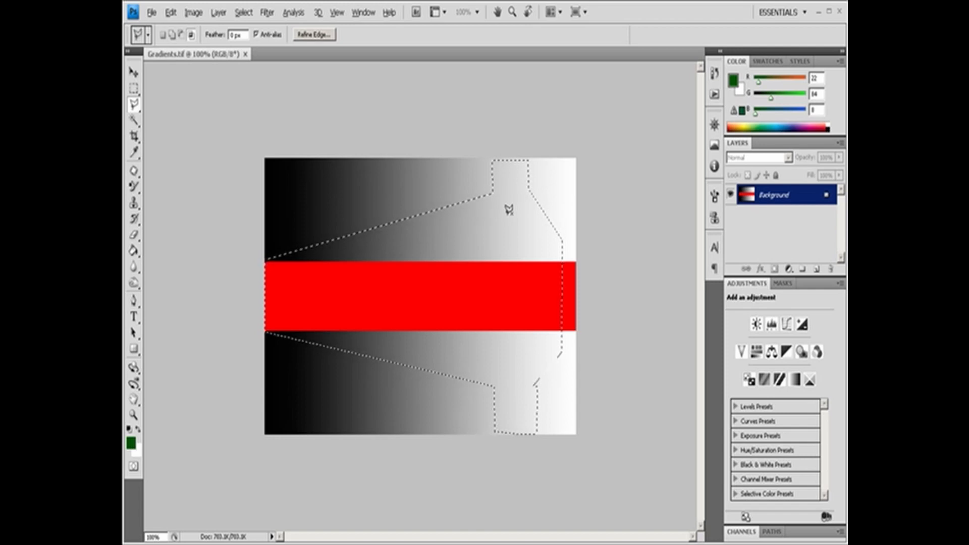
# - Subtract a six-sided area at the light end of the selection, spanning the red band and parts of both gradients
pyautogui.click(543, 214)
pyautogui.click(495, 234)
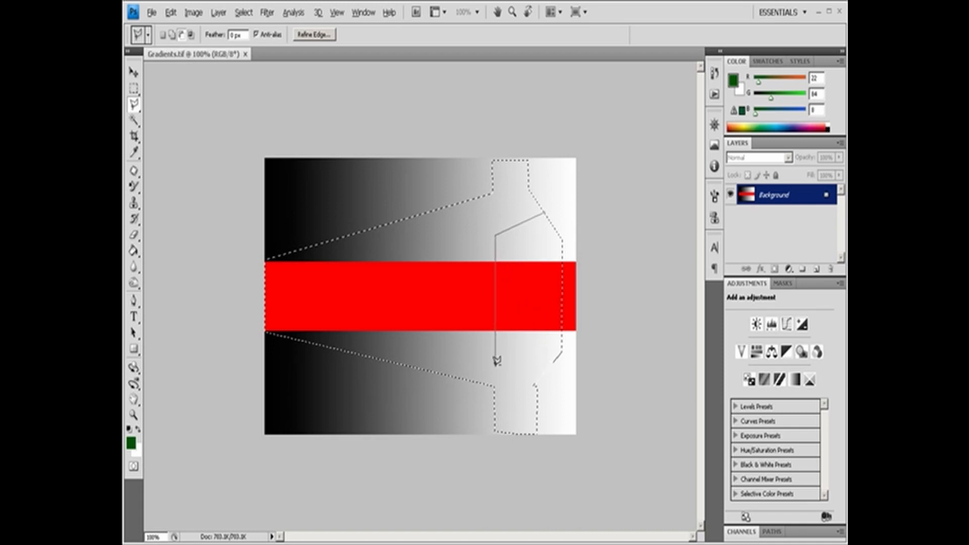
pyautogui.click(495, 366)
pyautogui.click(536, 384)
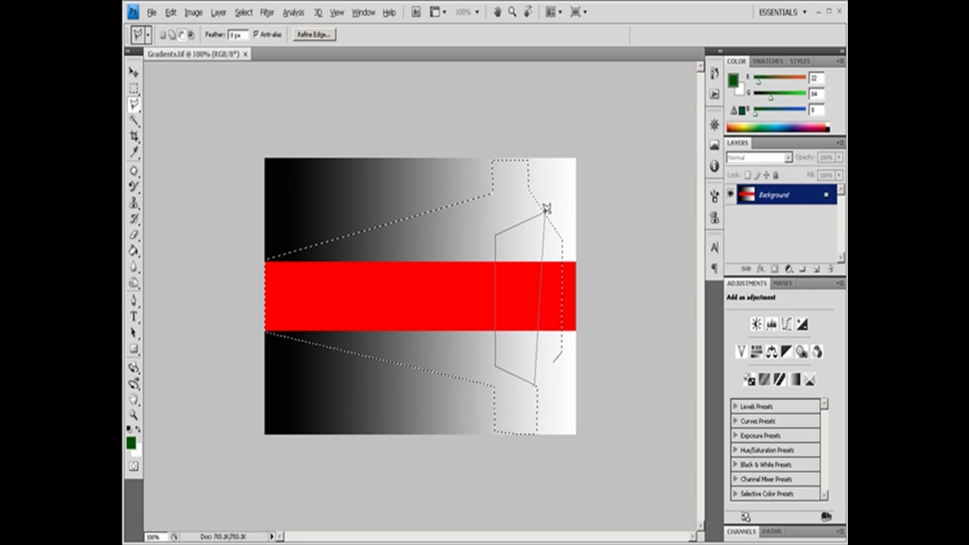
pyautogui.click(561, 352)
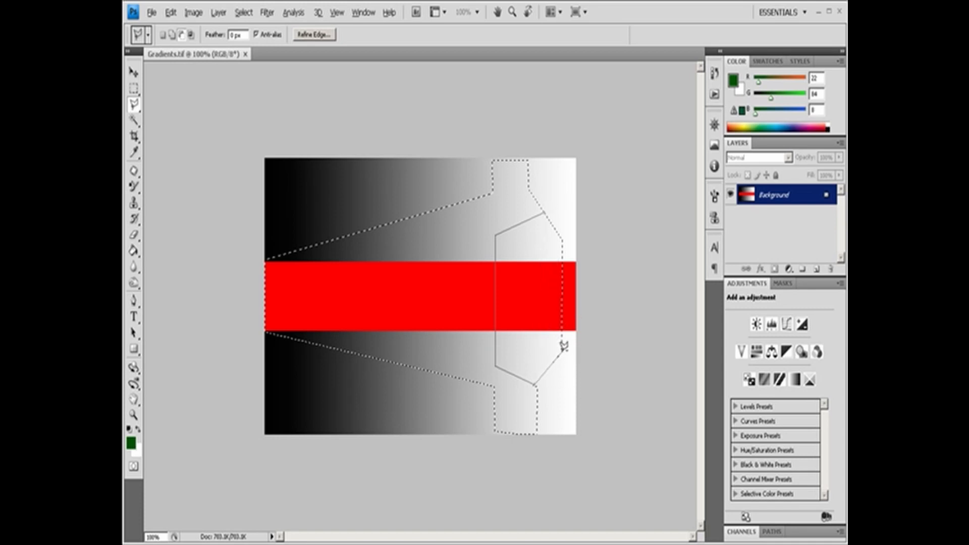
pyautogui.click(564, 234)
pyautogui.click(545, 211)
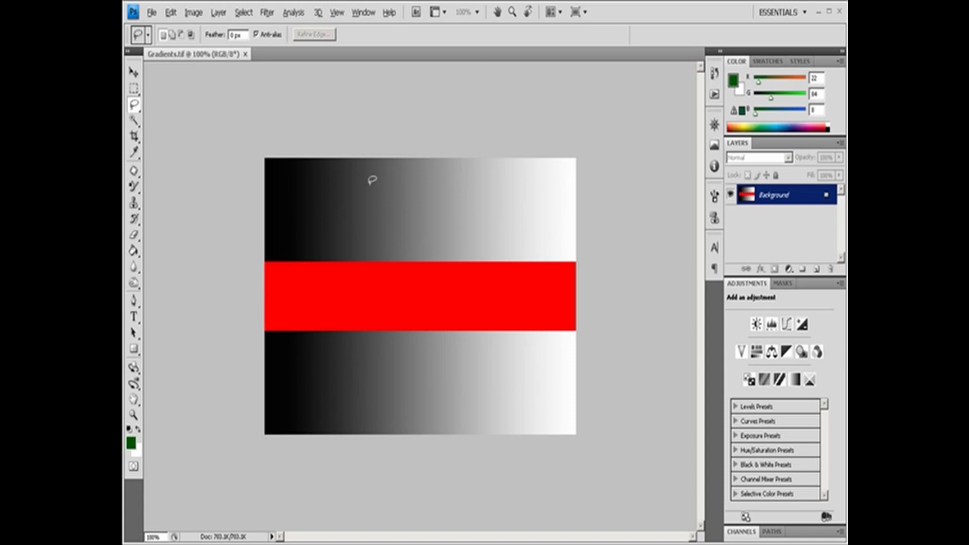
# - Draw an irregular freehand Lasso selection across the upper gradient and red band, and set the Lasso to intersect mode
pyautogui.moveTo(306, 216)
pyautogui.mouseDown()
pyautogui.moveTo(323, 178)
pyautogui.moveTo(374, 226)
pyautogui.moveTo(417, 195)
pyautogui.moveTo(476, 186)
pyautogui.moveTo(507, 191)
pyautogui.moveTo(549, 231)
pyautogui.moveTo(530, 258)
pyautogui.moveTo(466, 248)
pyautogui.moveTo(439, 322)
pyautogui.moveTo(381, 344)
pyautogui.moveTo(353, 286)
pyautogui.moveTo(326, 270)
pyautogui.moveTo(301, 220)
pyautogui.moveTo(310, 220)
pyautogui.mouseUp()
pyautogui.moveTo(443, 374); pyautogui.dragTo(445, 374)
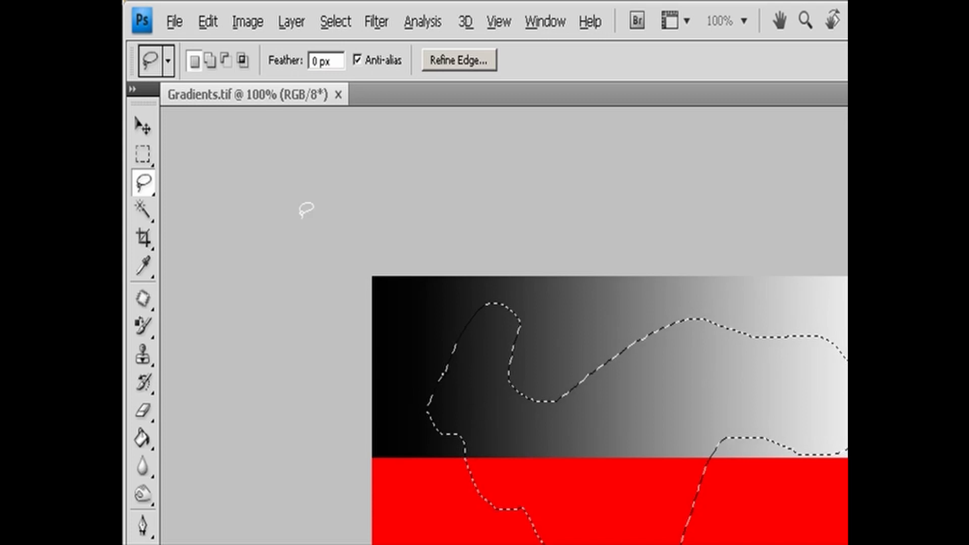
pyautogui.click(216, 60)
pyautogui.click(226, 60)
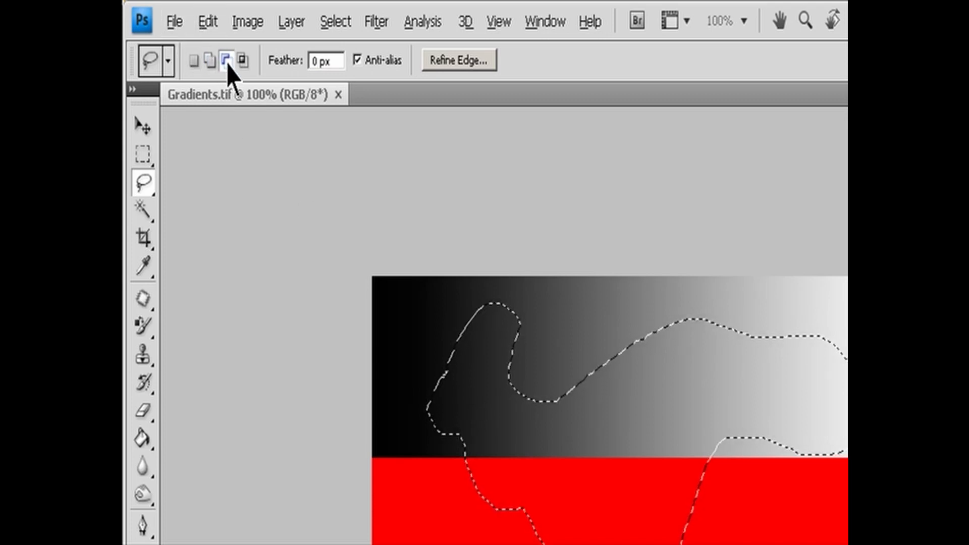
pyautogui.click(243, 60)
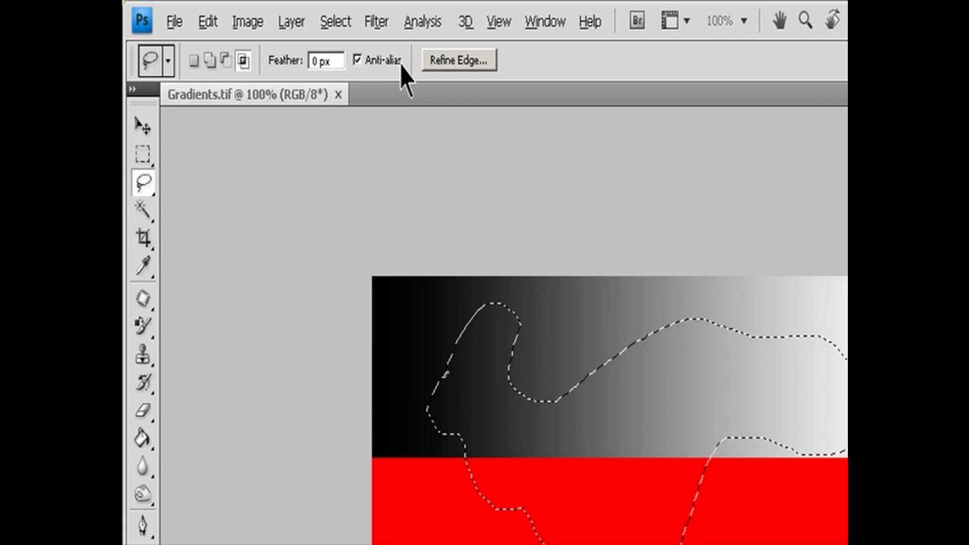
# - Clear the freehand selection, undo the clearing, and temporarily switch the Lasso to adding to the selection
pyautogui.click(319, 274)
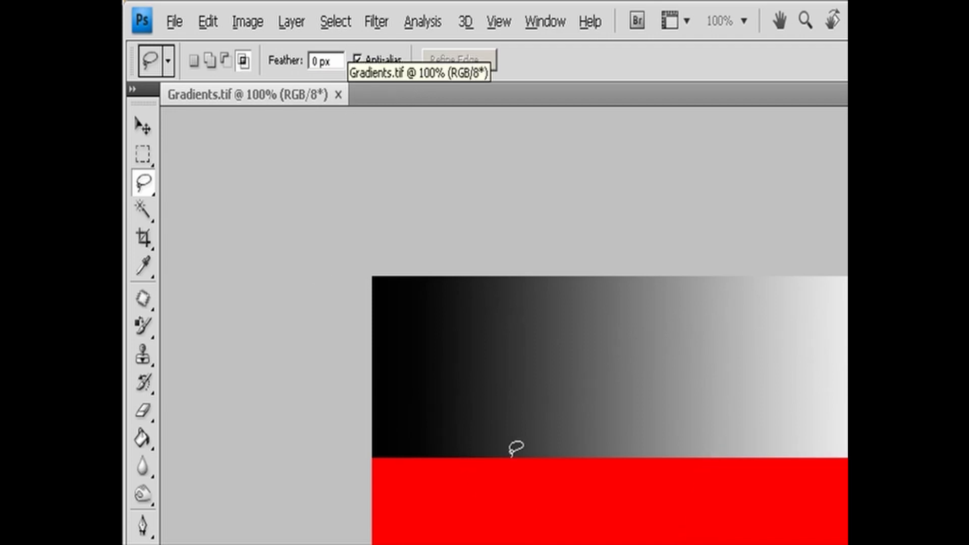
pyautogui.hotkey('ctrl', 'z')
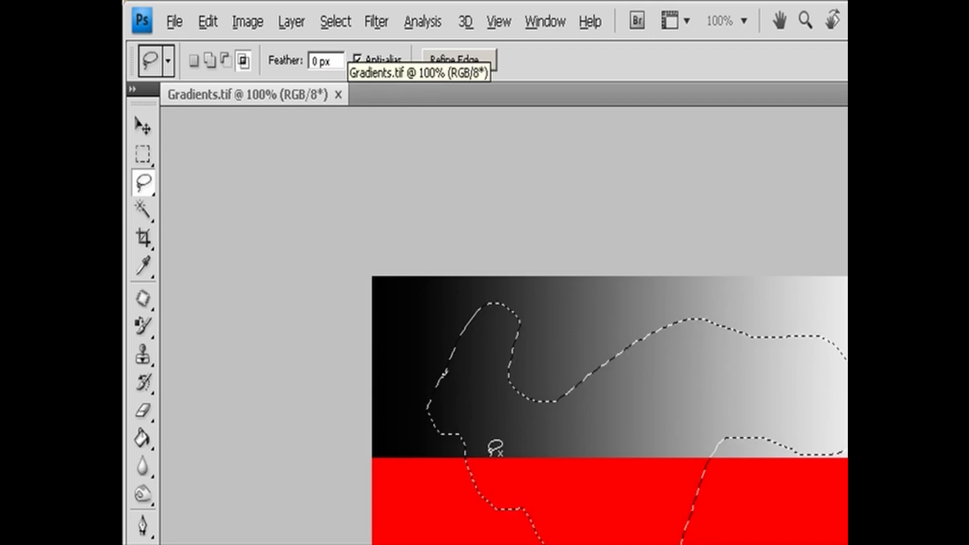
pyautogui.press('shift')
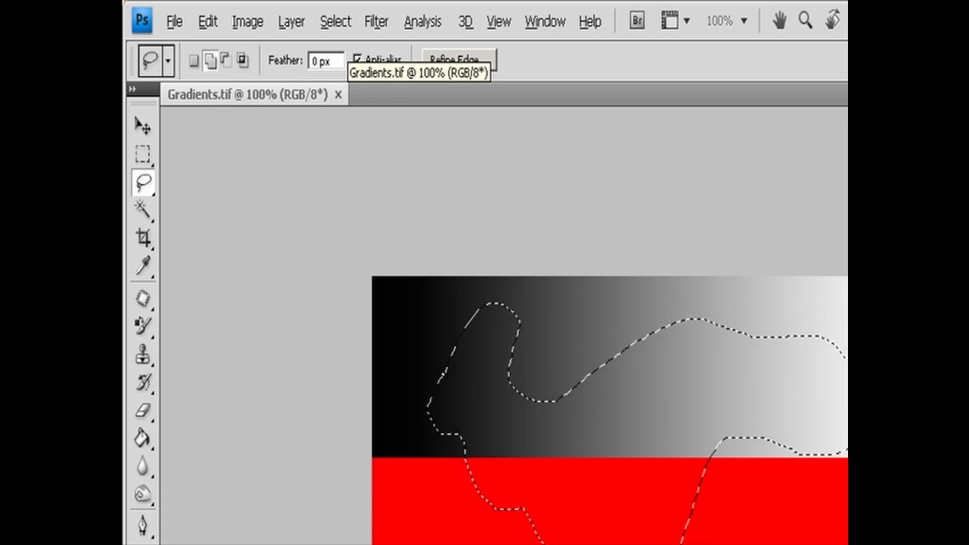
# - Subtract two freehand areas from the Lasso selection, one in the red band and one at the upper gradient's light end
pyautogui.press('alt')
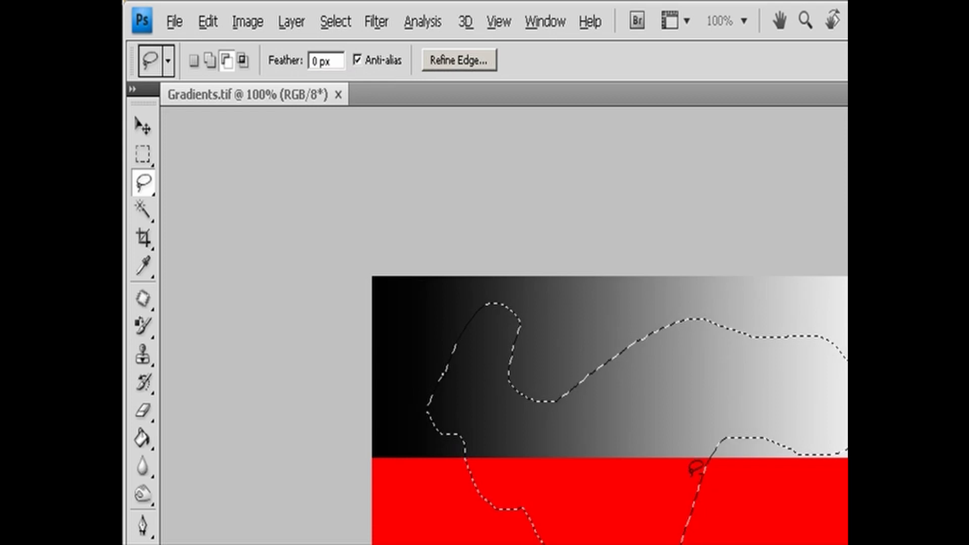
pyautogui.moveTo(698, 477); pyautogui.dragTo(614, 542)
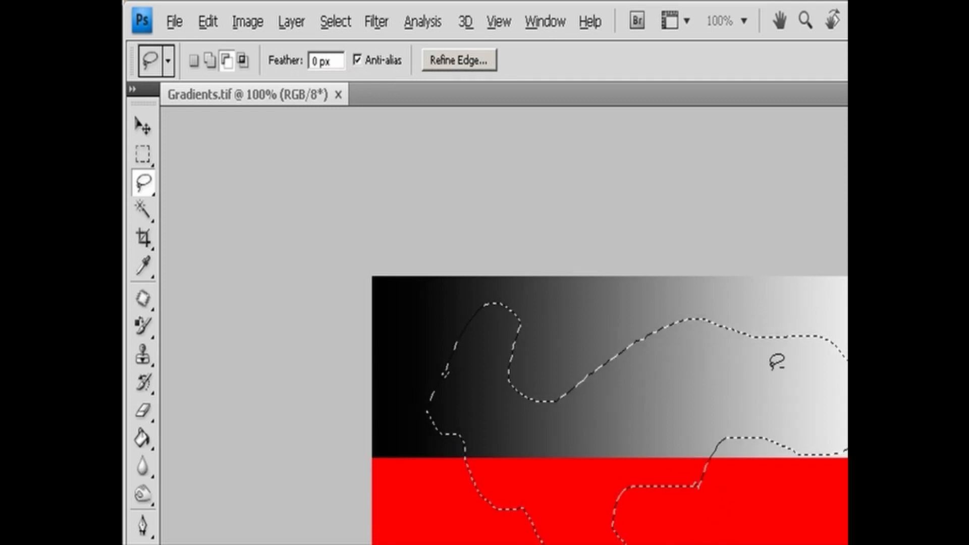
pyautogui.moveTo(803, 317)
pyautogui.mouseDown()
pyautogui.moveTo(847, 471)
pyautogui.moveTo(809, 309)
pyautogui.moveTo(813, 325)
pyautogui.mouseUp()
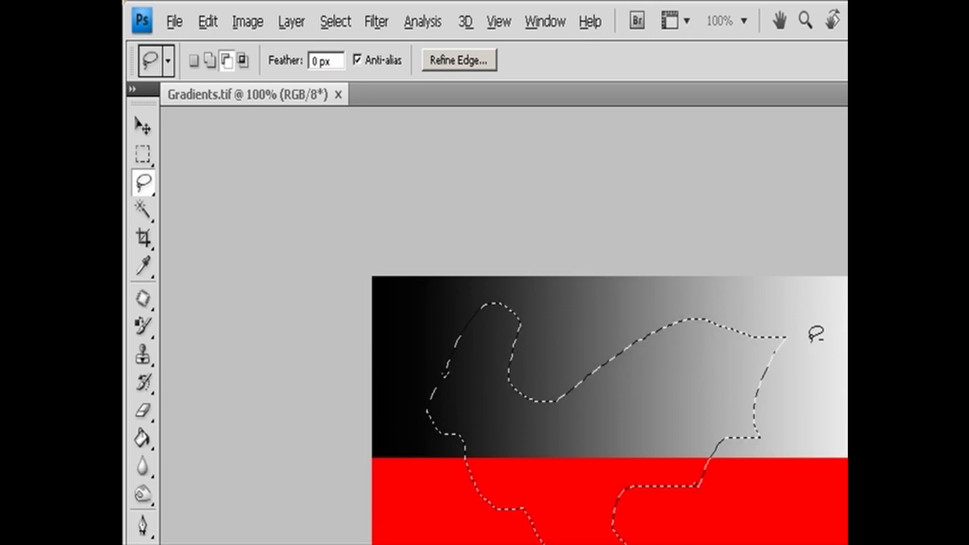
# - Intersect the selection with a narrow freehand area near the upper gradient's light end, and undo the intersection
pyautogui.hotkey('shift', 'alt')
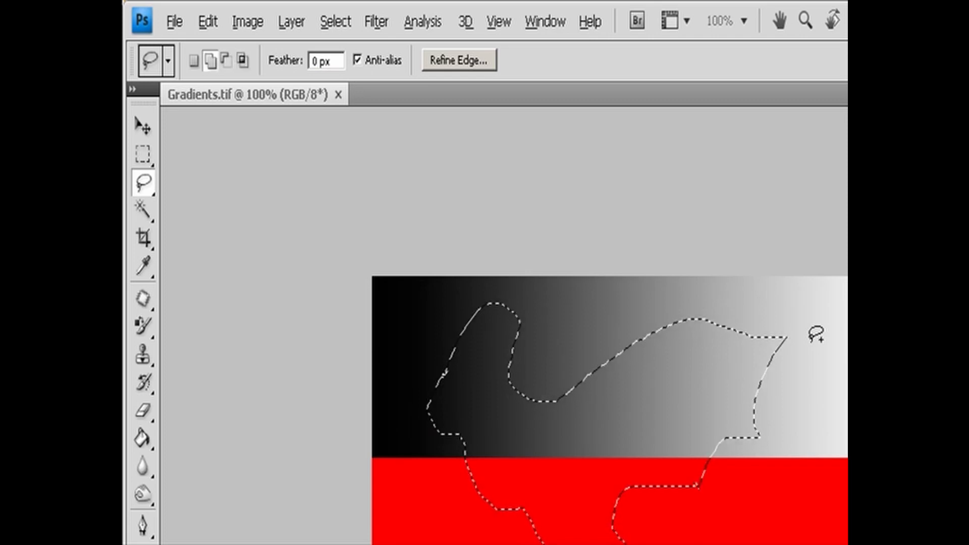
pyautogui.moveTo(749, 312)
pyautogui.mouseDown()
pyautogui.moveTo(740, 376)
pyautogui.moveTo(808, 467)
pyautogui.moveTo(716, 541)
pyautogui.moveTo(726, 436)
pyautogui.mouseUp()
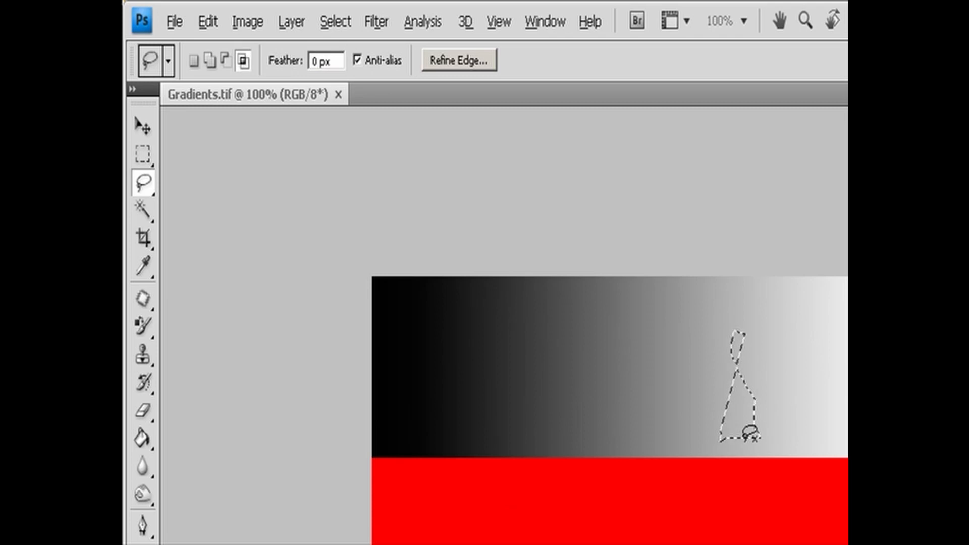
pyautogui.hotkey('ctrl', 'z')
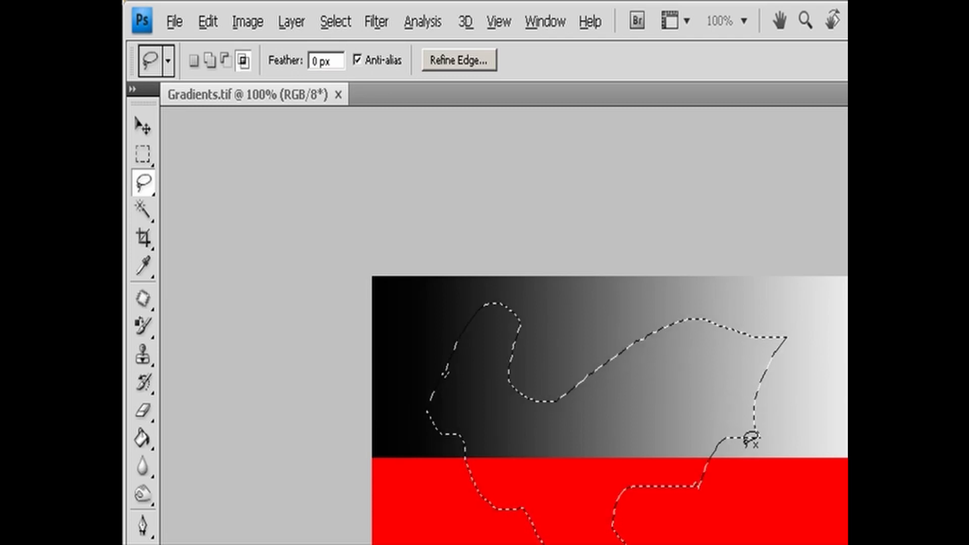
# - Clear the bird-shaped freehand selection to white and deselect it
pyautogui.press('Delete')
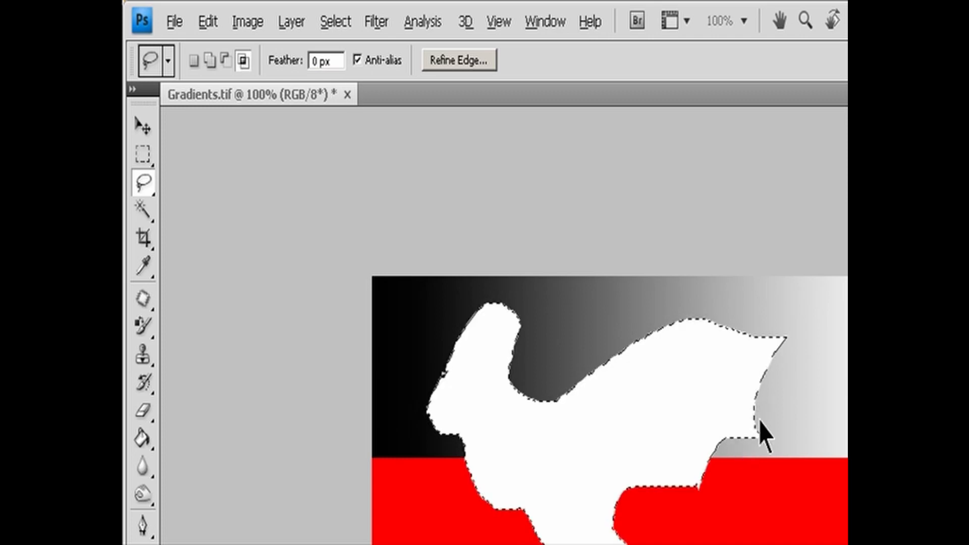
pyautogui.hotkey('ctrl', 'd')
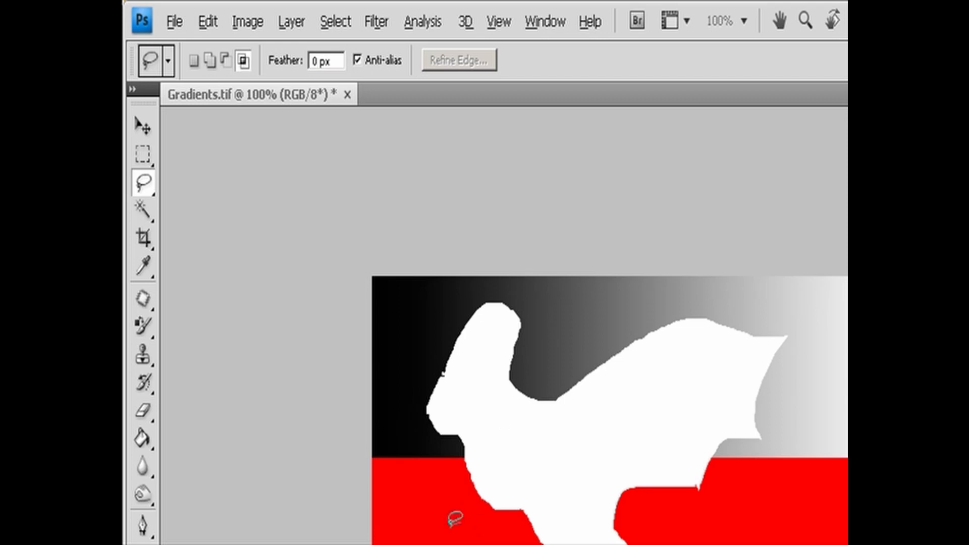
# - Clear a freehand area across the red band and dark lower gradient, feathered 7.9 px with Refine Edge, and deselect
pyautogui.moveTo(458, 522)
pyautogui.mouseDown()
pyautogui.moveTo(434, 544)
pyautogui.moveTo(471, 513)
pyautogui.moveTo(461, 508)
pyautogui.moveTo(459, 521)
pyautogui.mouseUp()
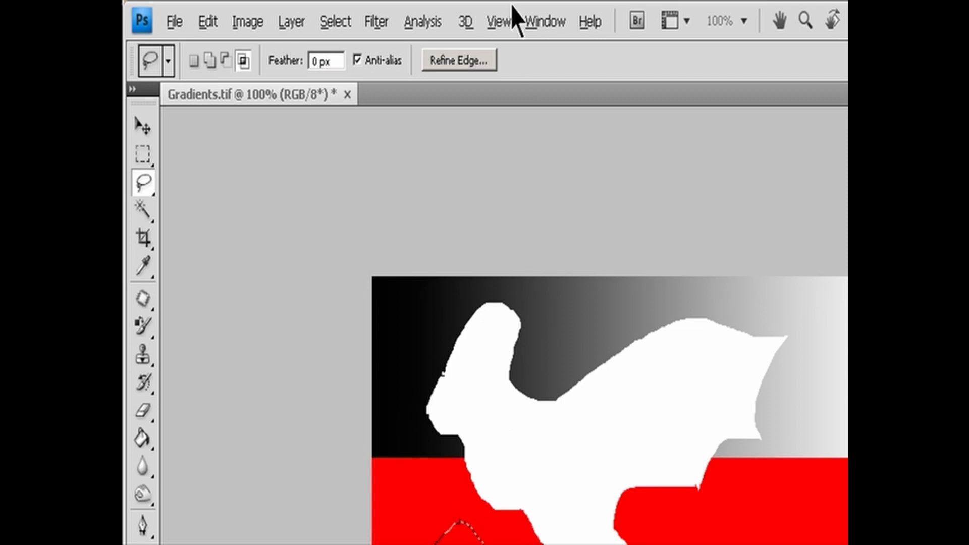
pyautogui.click(467, 66)
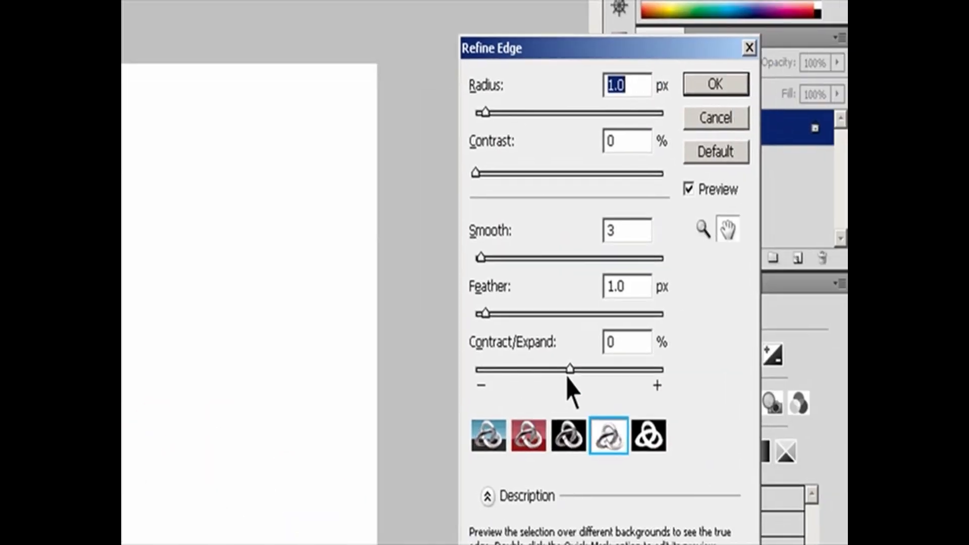
pyautogui.moveTo(485, 314); pyautogui.dragTo(542, 316)
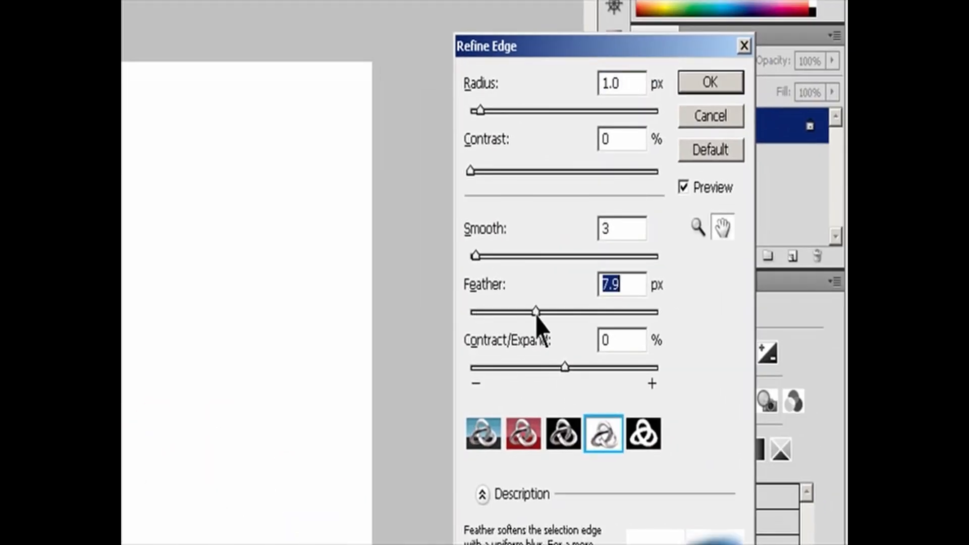
pyautogui.click(710, 81)
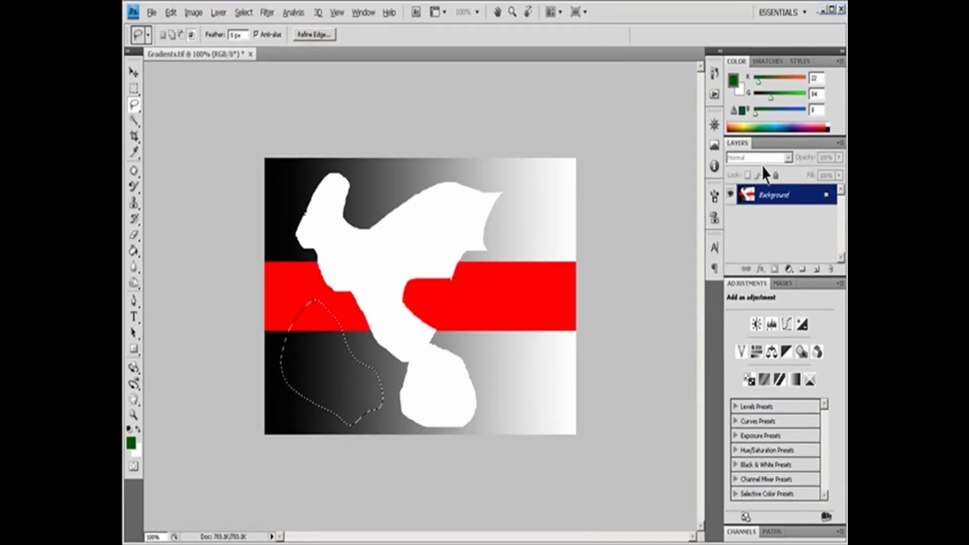
pyautogui.press('Delete')
pyautogui.hotkey('ctrl', 'd')
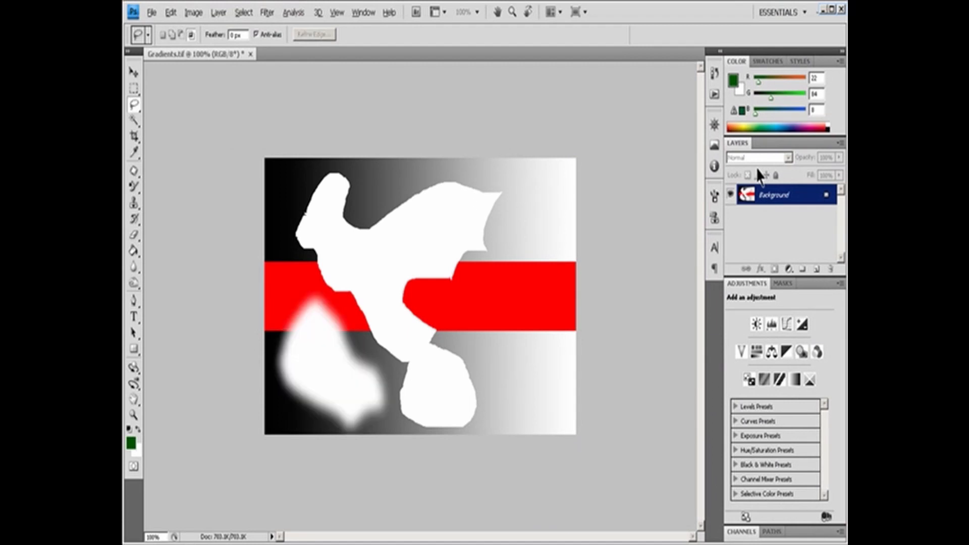
# - Step backward through the history to undo the feathered clearing, its selection and the preceding freehand edit
pyautogui.hotkey('ctrl', 'alt', 'z')
pyautogui.hotkey('ctrl', 'alt', 'z')
pyautogui.hotkey('ctrl', 'alt', 'z')
pyautogui.hotkey('ctrl', 'alt', 'z')
pyautogui.hotkey('ctrl', 'alt', 'z')
pyautogui.hotkey('ctrl', 'alt', 'z')
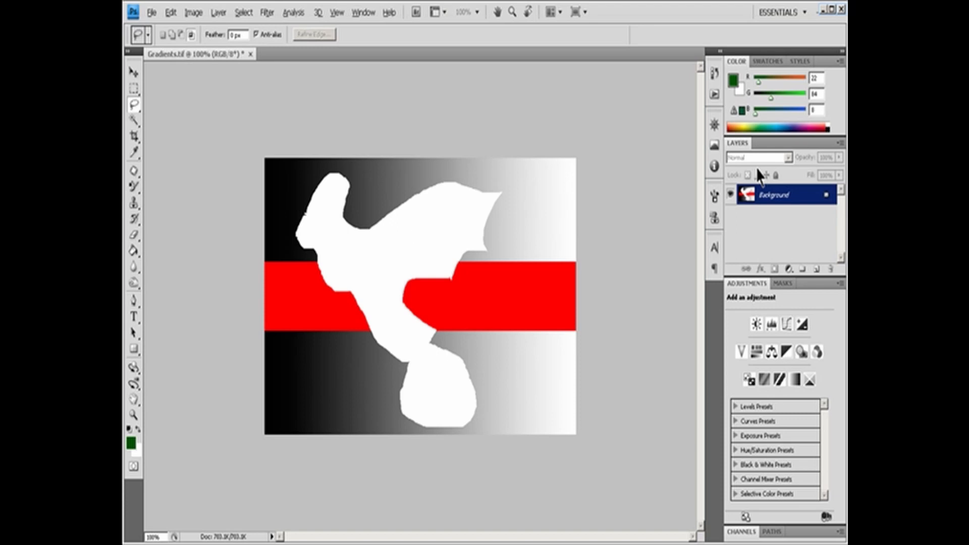
pyautogui.hotkey('ctrl', 'alt', 'z')
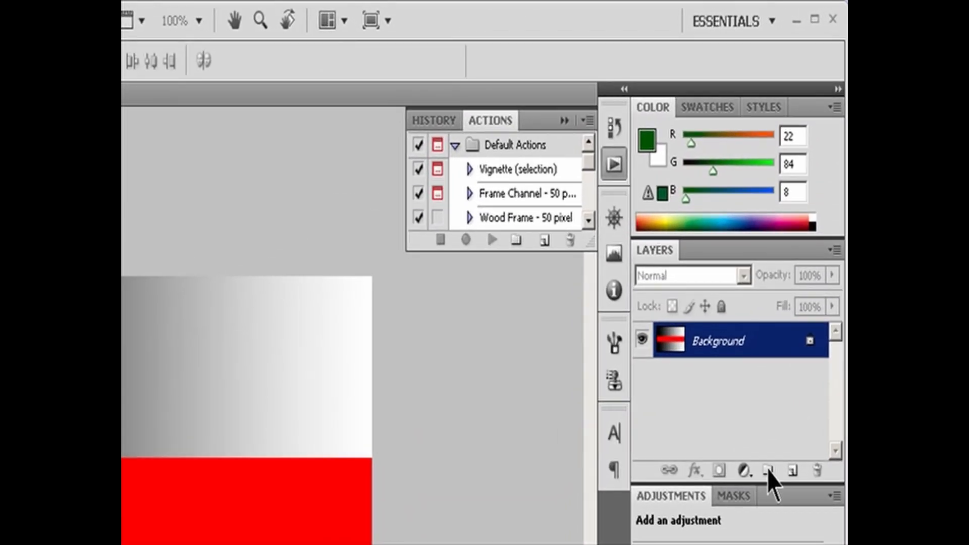
# - Create a new layer named Layer 1 with color None, Normal mode and 100% opacity
pyautogui.click(833, 250)
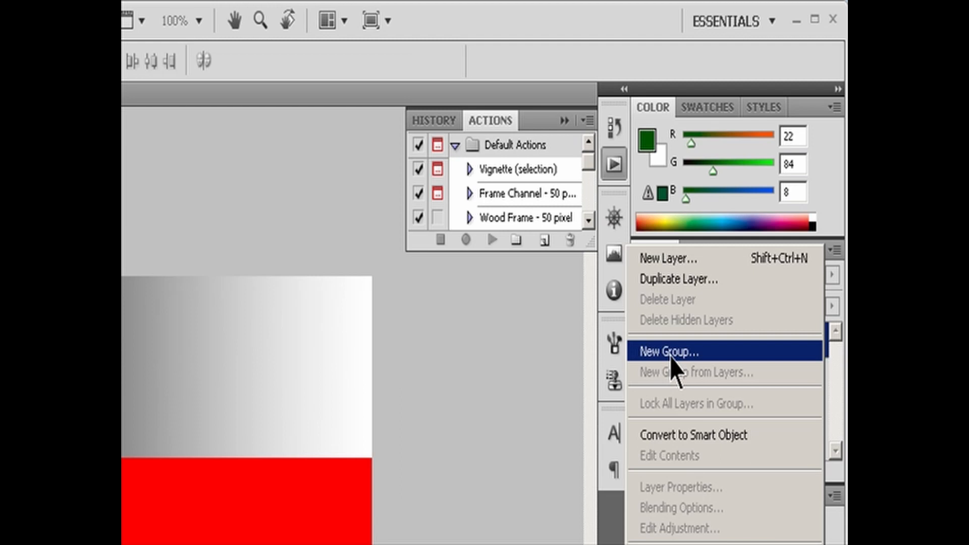
pyautogui.click(671, 258)
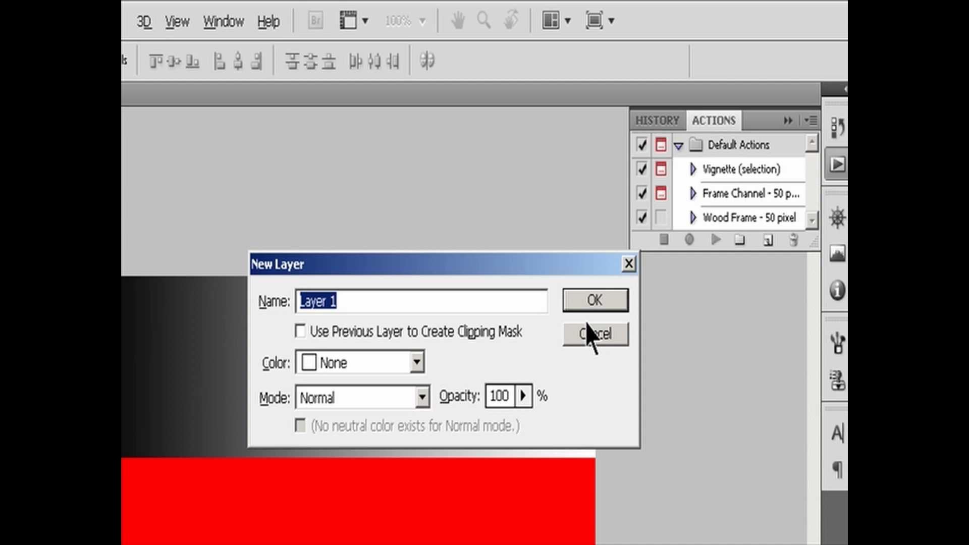
pyautogui.click(418, 363)
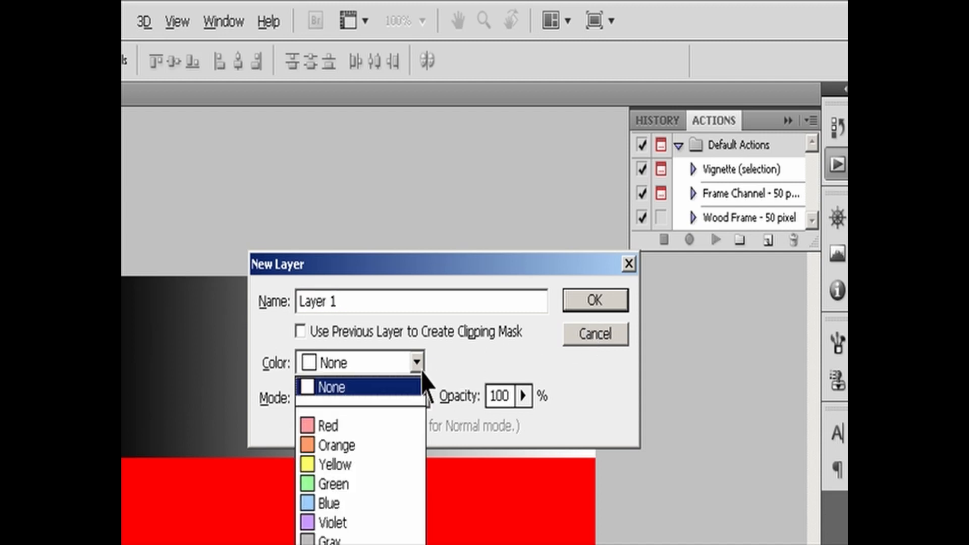
pyautogui.click(423, 377)
pyautogui.click(422, 399)
pyautogui.click(523, 396)
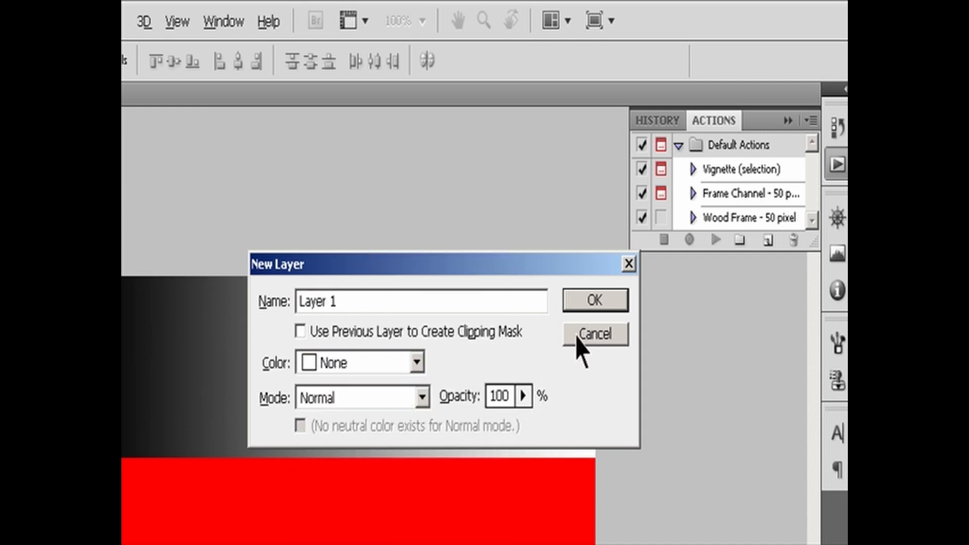
pyautogui.click(576, 302)
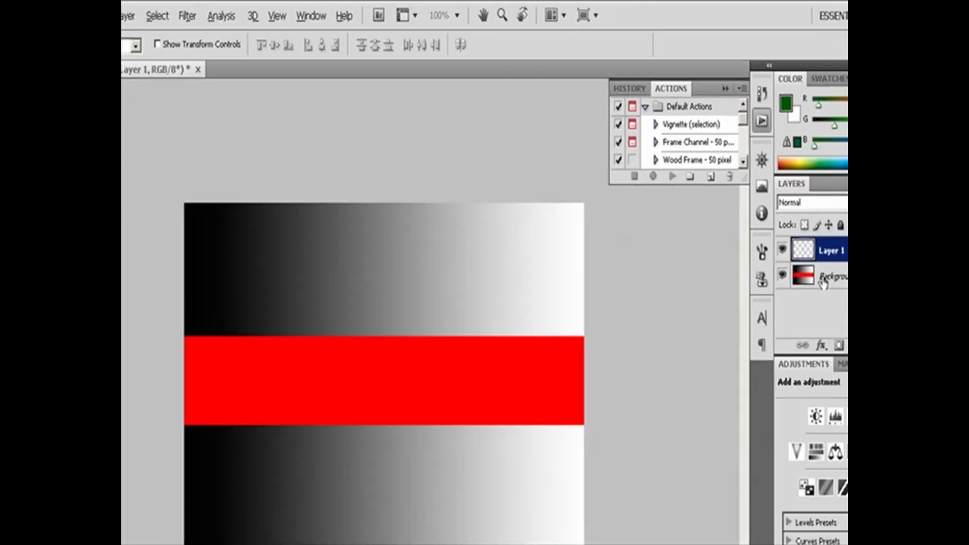
# - Convert the Background into the regular layer Layer 0, and revert the document to its saved version
pyautogui.click(823, 283)
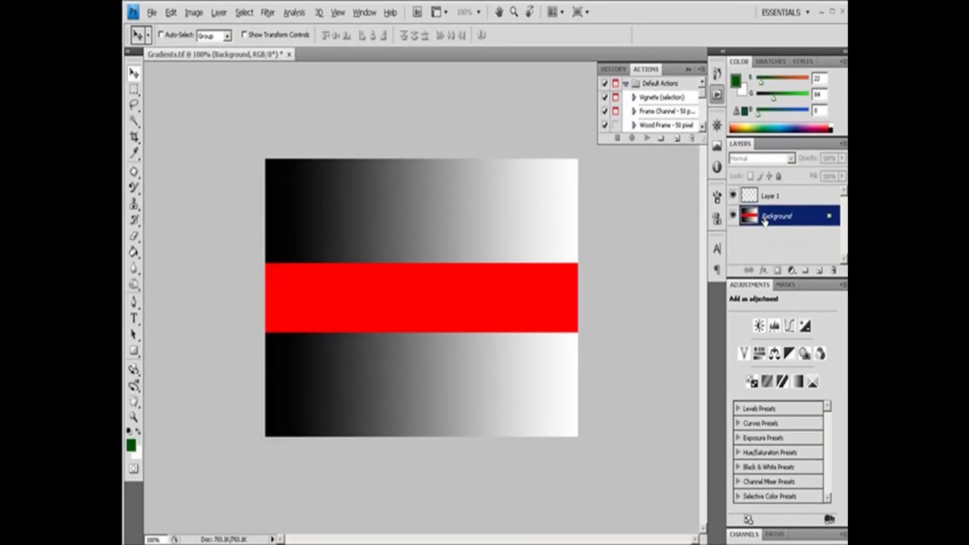
pyautogui.keyDown('alt'); pyautogui.doubleClick(765, 216); pyautogui.keyUp('alt')
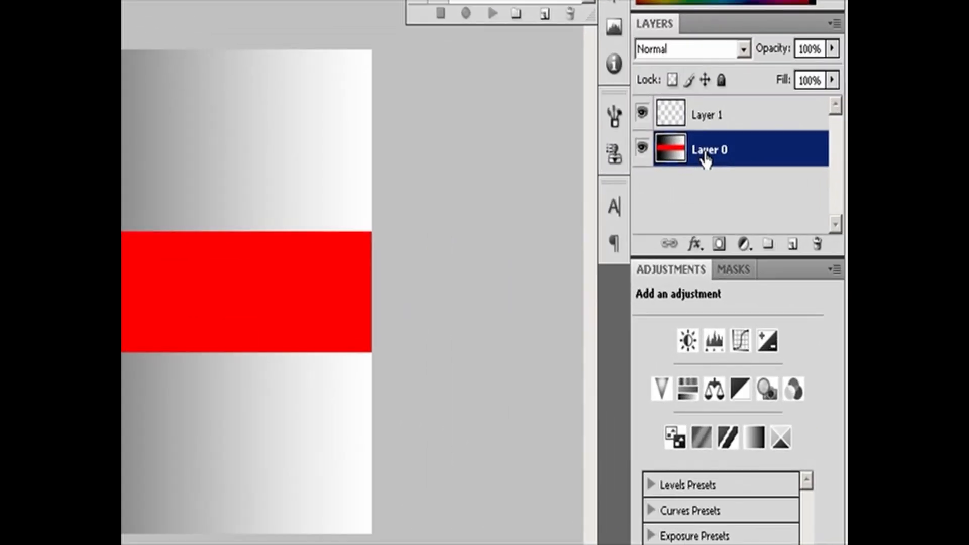
pyautogui.press('F12')
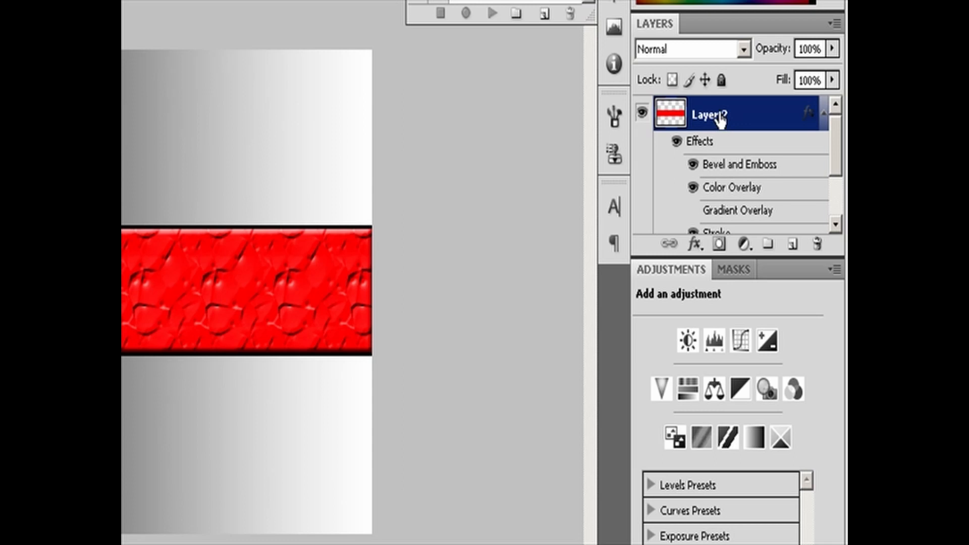
# - Duplicate the styled red band layer, Layer 2, together with its effects
pyautogui.moveTo(722, 121); pyautogui.dragTo(794, 249)
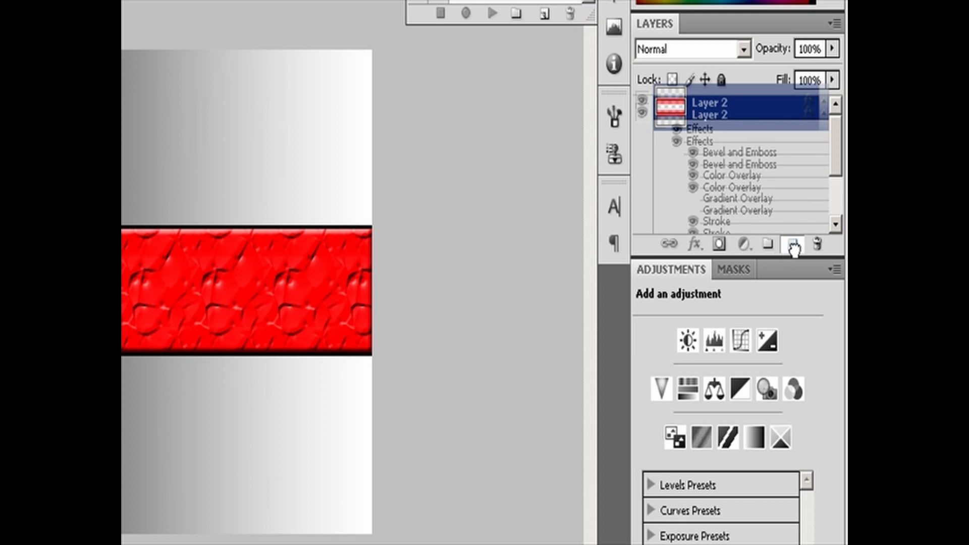
pyautogui.moveTo(794, 248); pyautogui.dragTo(794, 249)
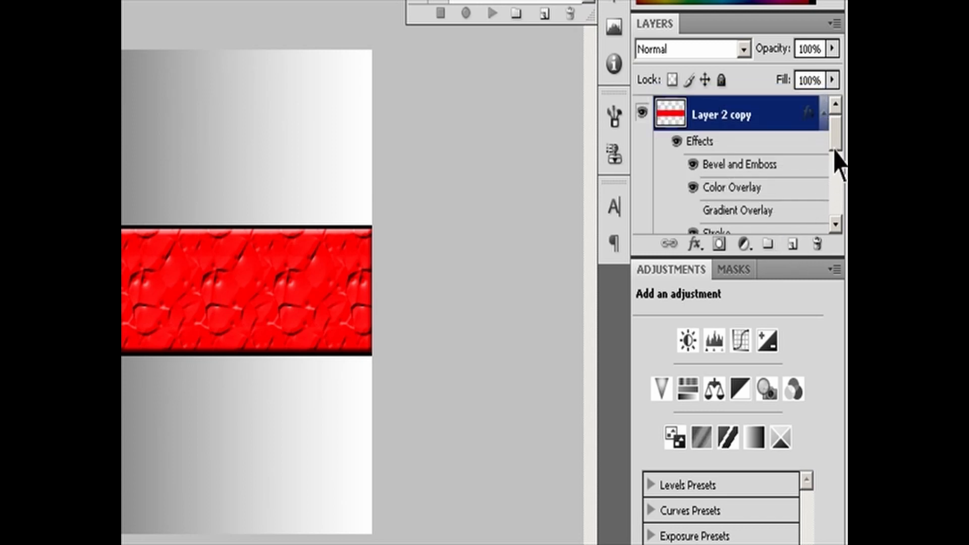
pyautogui.moveTo(836, 151)
pyautogui.mouseDown()
pyautogui.moveTo(841, 210)
pyautogui.moveTo(843, 169)
pyautogui.mouseUp()
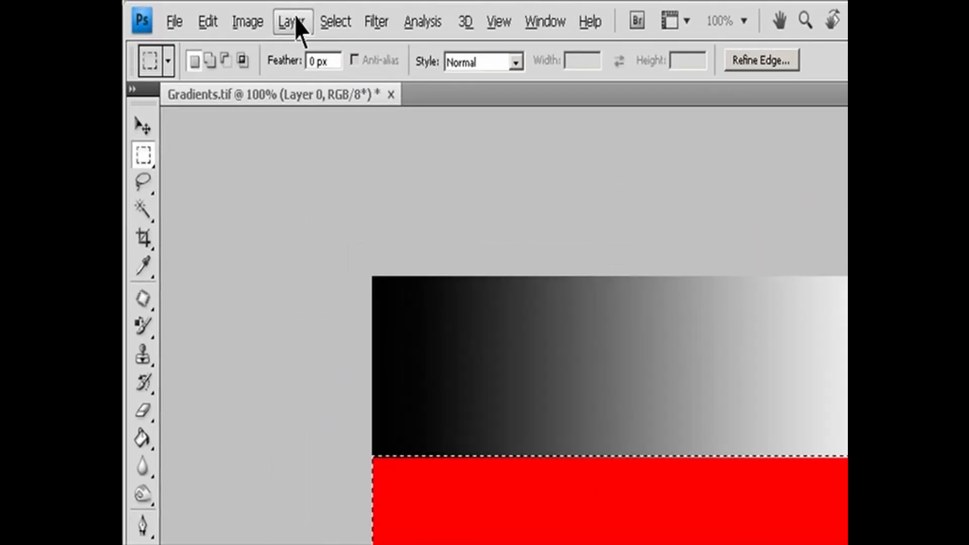
# - Cut the selected red band onto a new layer using Layer via Cut, and toggle that layer's visibility
pyautogui.click(219, 12)
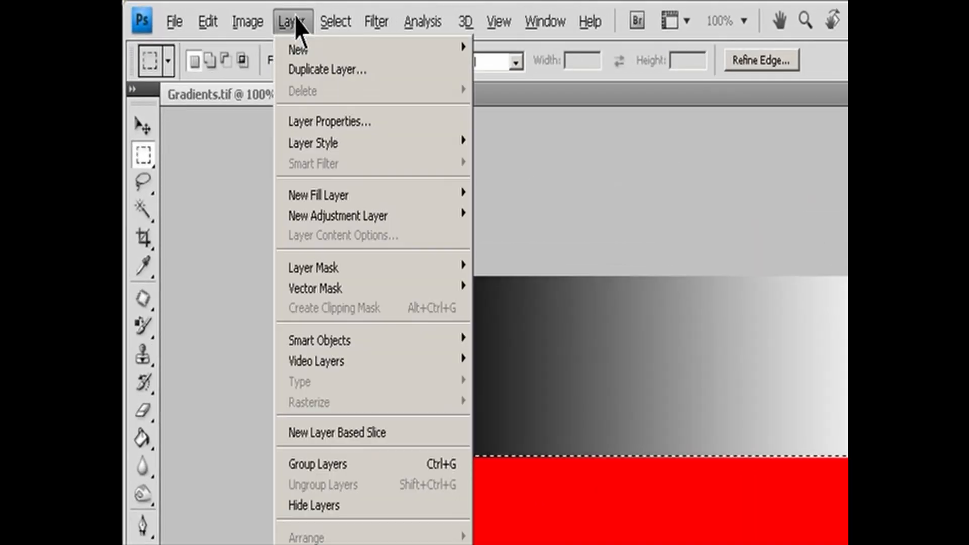
pyautogui.moveTo(301, 57)
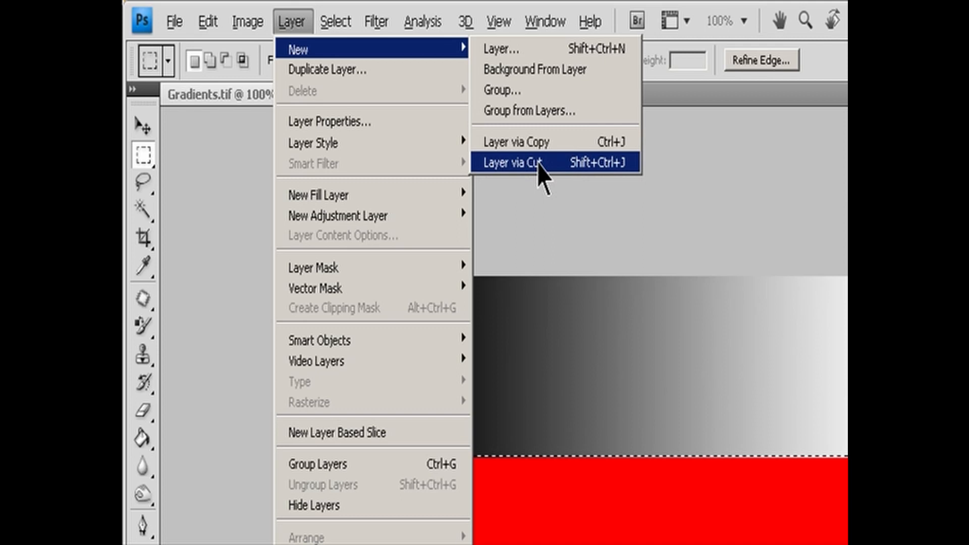
pyautogui.click(538, 163)
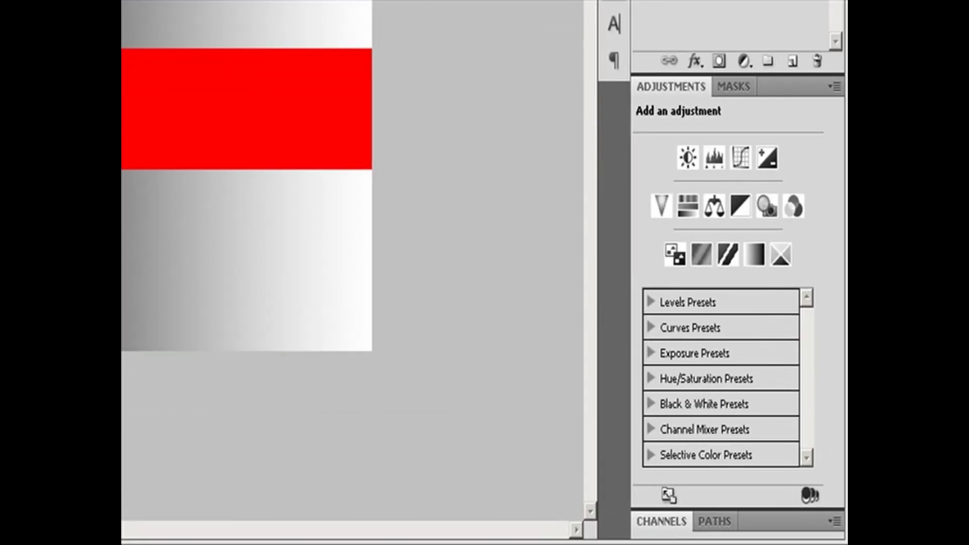
pyautogui.hotkey('ctrl', ',')
pyautogui.hotkey('ctrl', ',')
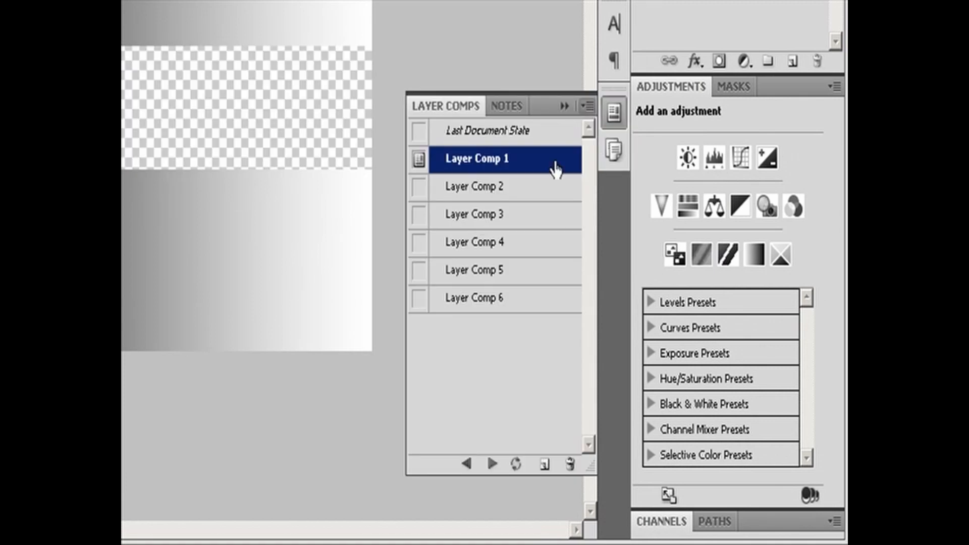
# - Apply Layer Comp 2 to the document
pyautogui.click(483, 189)
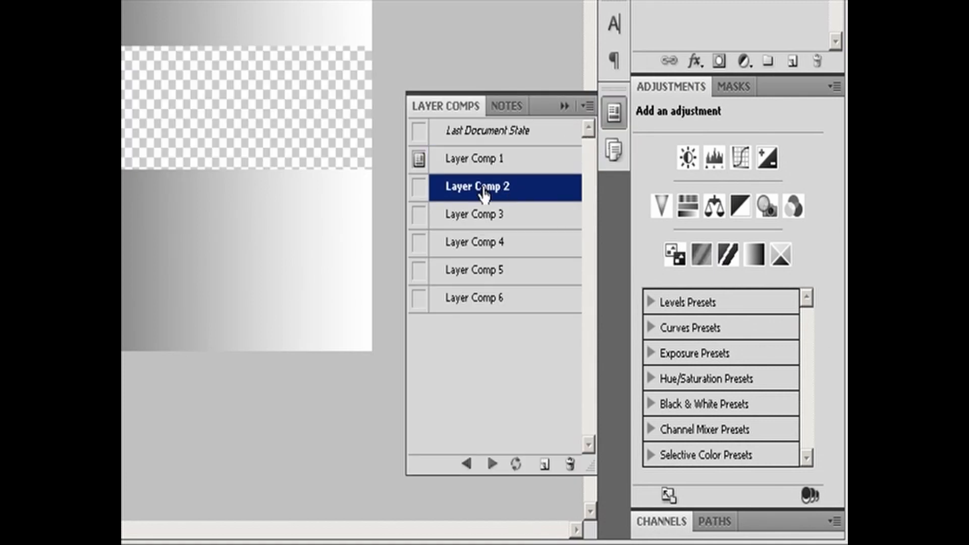
pyautogui.click(419, 187)
pyautogui.click(587, 106)
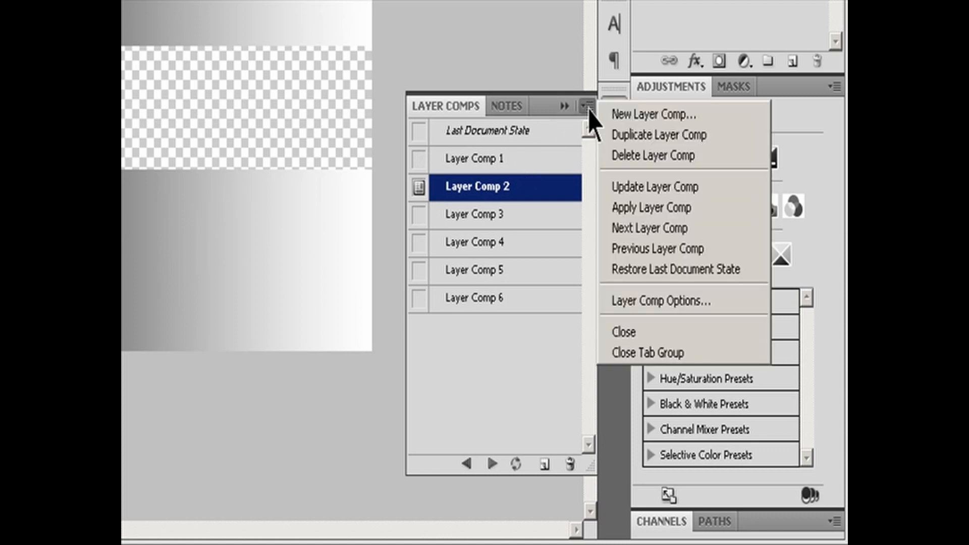
pyautogui.click(638, 207)
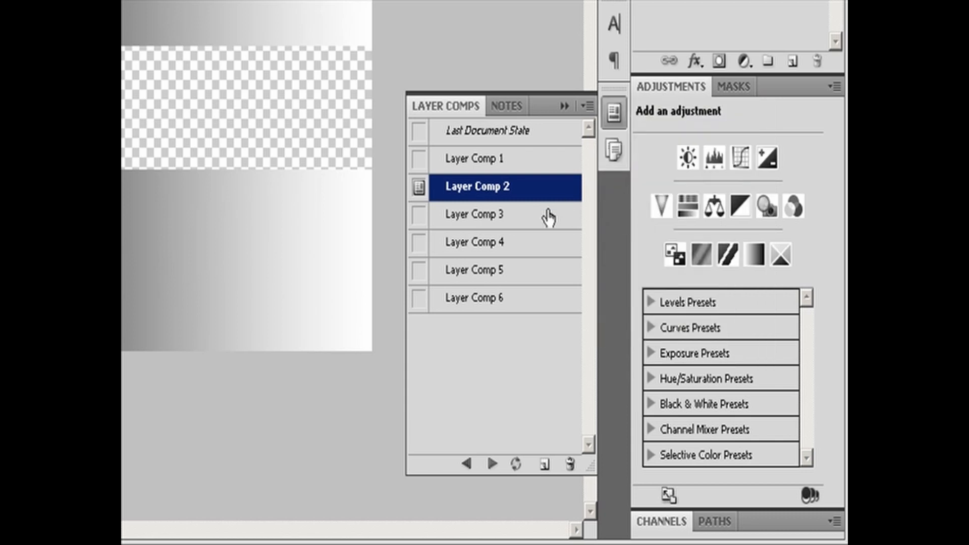
# - Switch to the previous layer comp, and advance through the following comps up to Layer Comp 5
pyautogui.click(466, 463)
pyautogui.click(492, 463)
pyautogui.click(492, 463)
pyautogui.click(492, 463)
pyautogui.click(492, 463)
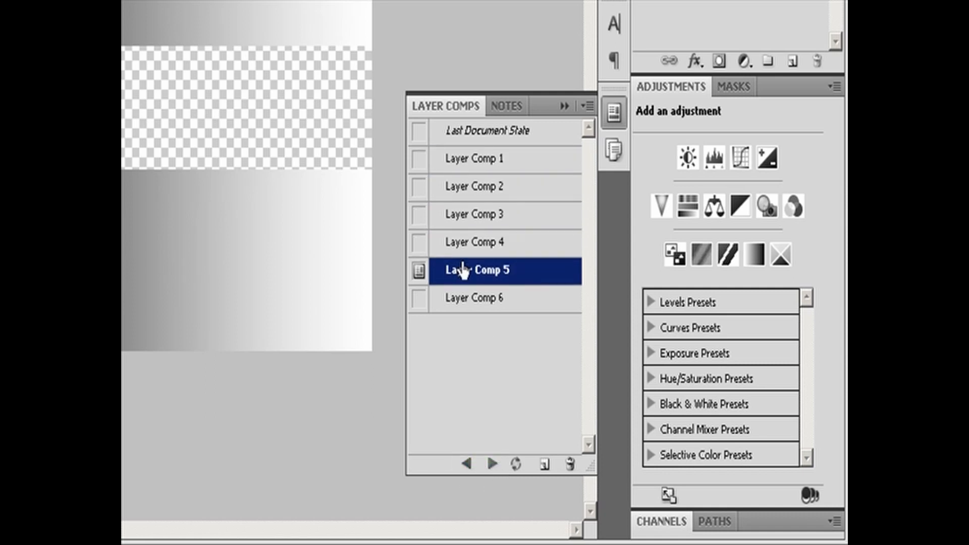
# - Select Layer Comps 2, 3, 4 and 6 together, leaving Layer Comp 5 out
pyautogui.click(458, 195)
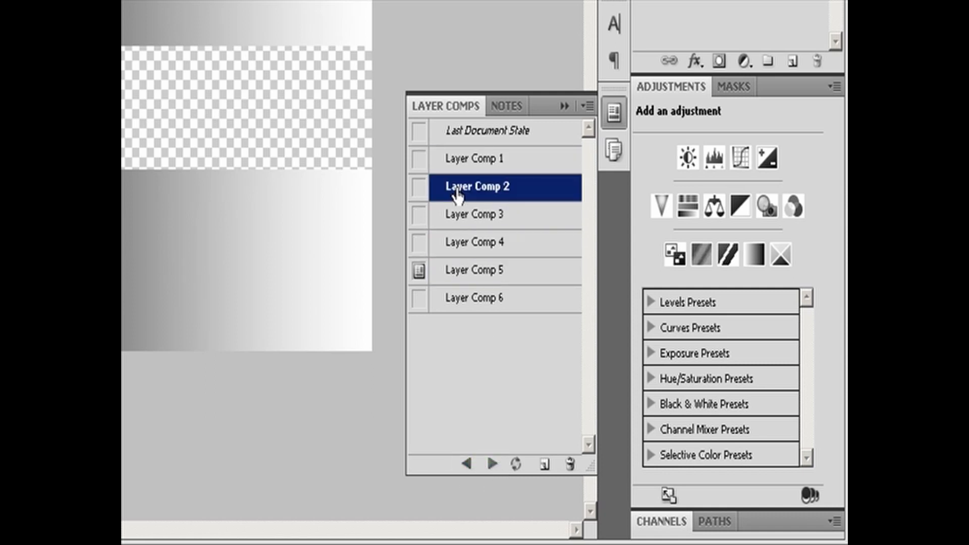
pyautogui.keyDown('shift'); pyautogui.click(464, 249); pyautogui.keyUp('shift')
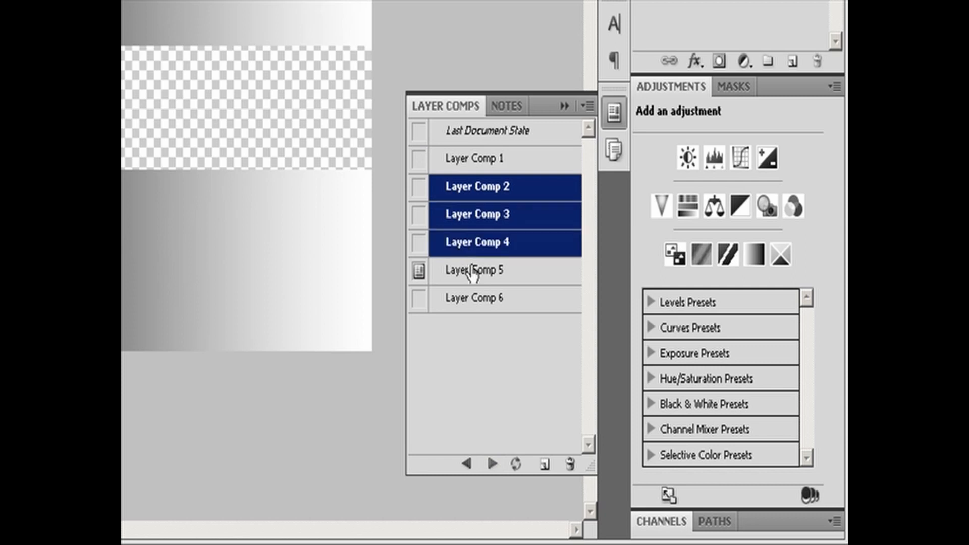
pyautogui.keyDown('ctrl'); pyautogui.click(468, 299); pyautogui.keyUp('ctrl')
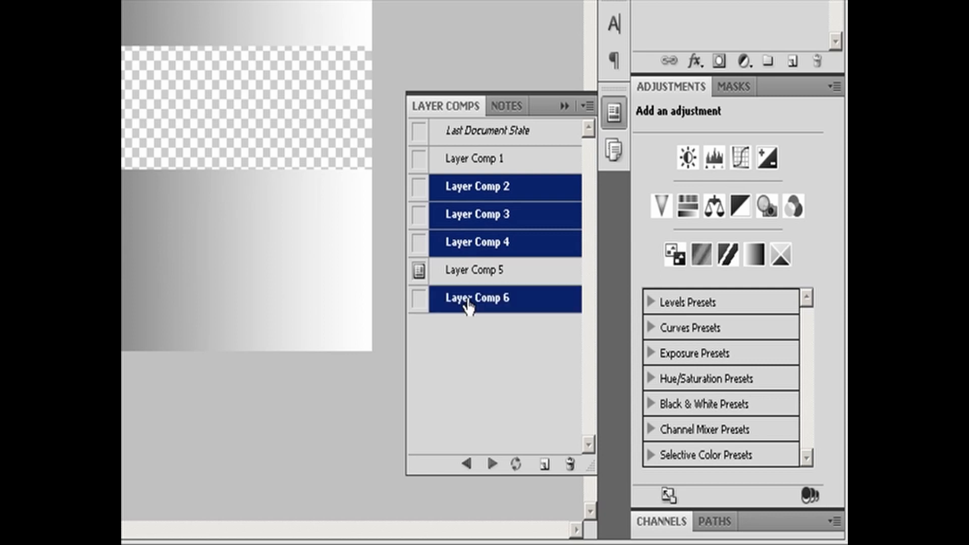
# - Cycle forward through only the selected layer comps, ending on Layer Comp 3
pyautogui.click(492, 464)
pyautogui.click(492, 464)
pyautogui.click(491, 465)
pyautogui.click(491, 464)
pyautogui.click(491, 464)
pyautogui.click(491, 464)
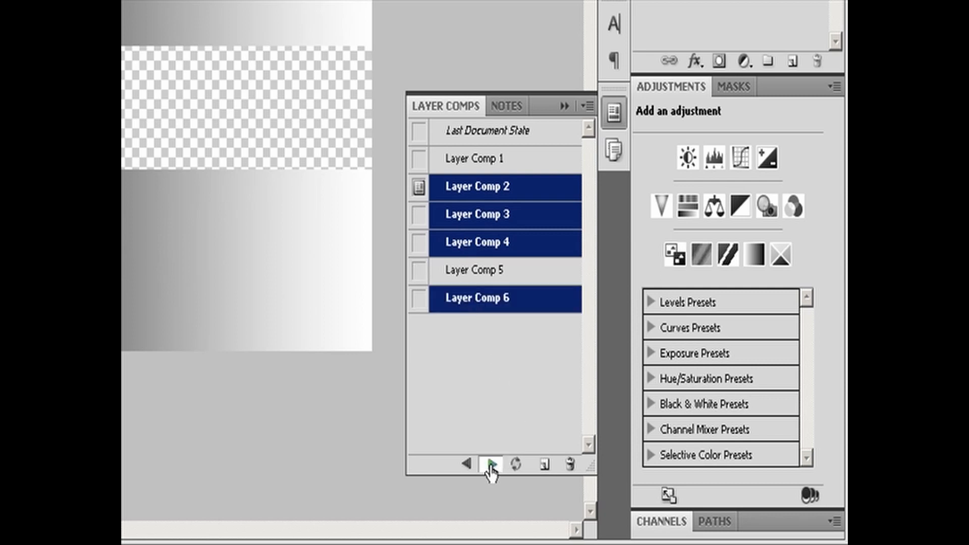
pyautogui.click(491, 465)
pyautogui.click(491, 464)
pyautogui.click(491, 465)
pyautogui.click(491, 464)
pyautogui.click(491, 464)
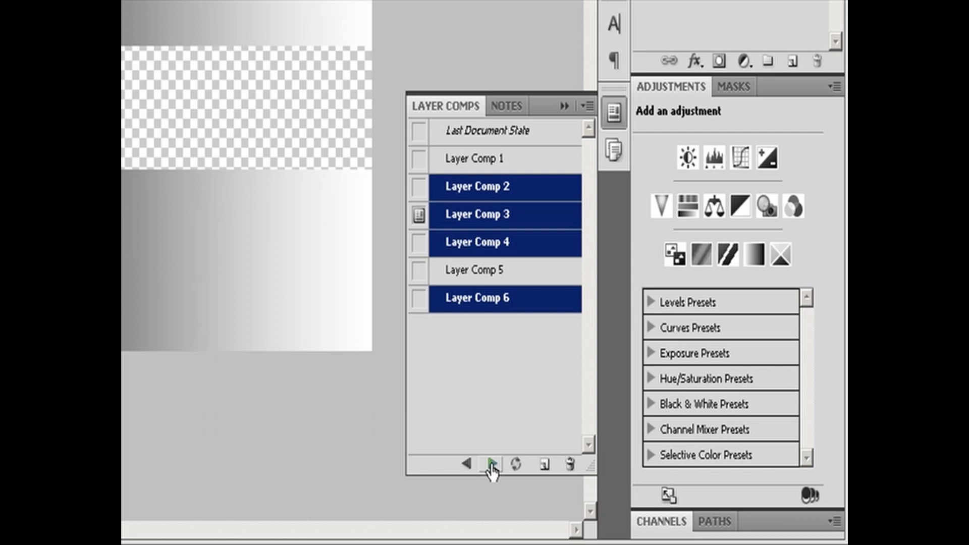